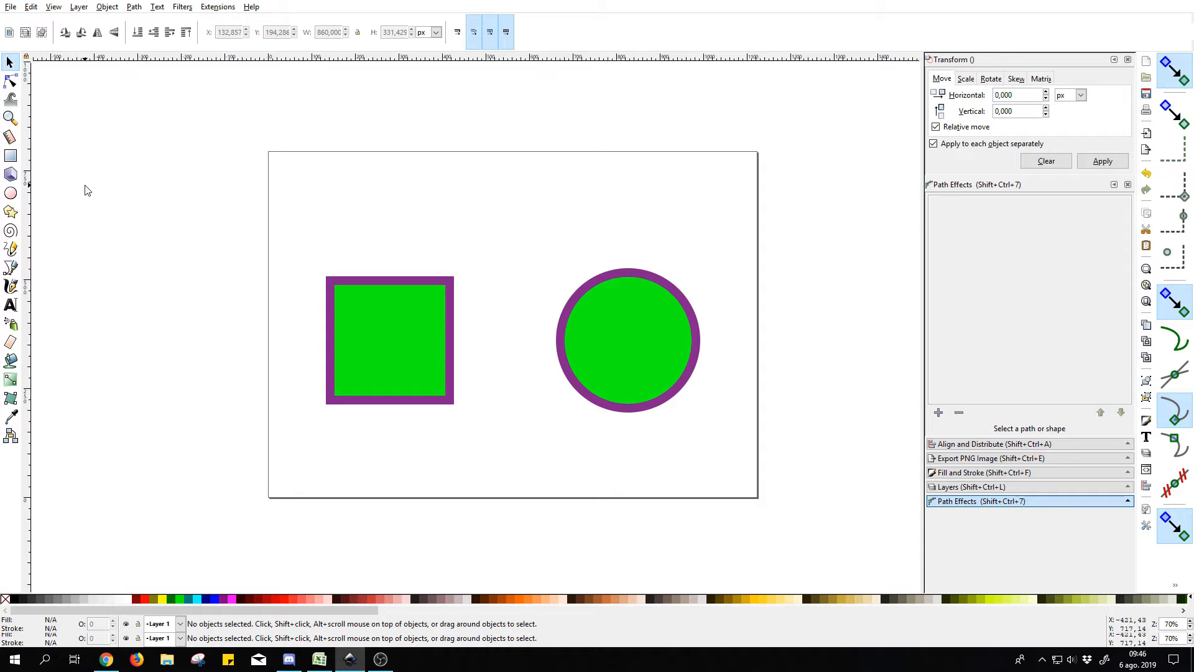
Inspect the square and circle objects, open the square for editing with the Rectangle tool, and disable snapping.
left_click(429, 333)
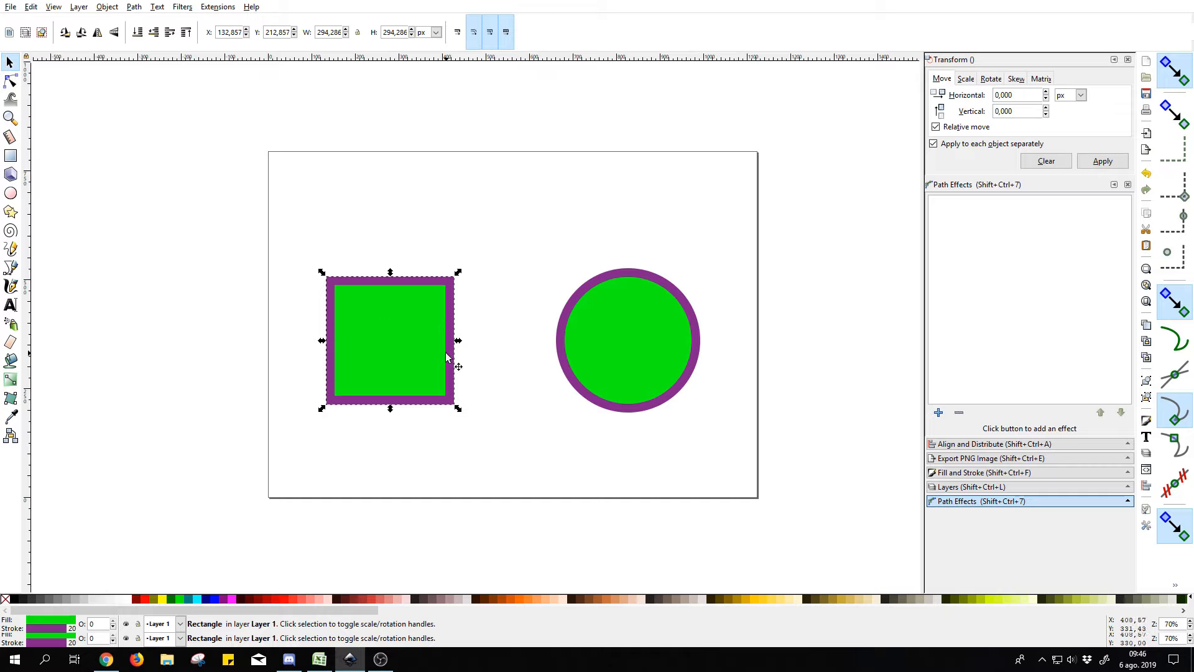
left_click(626, 343)
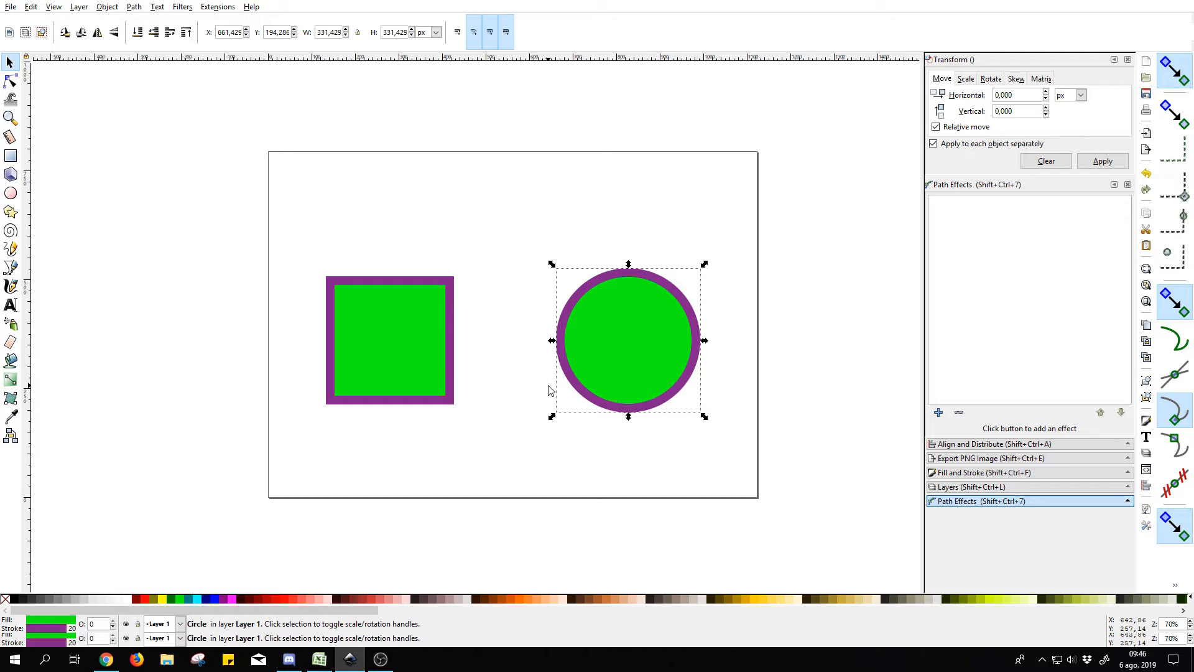
key("Tab")
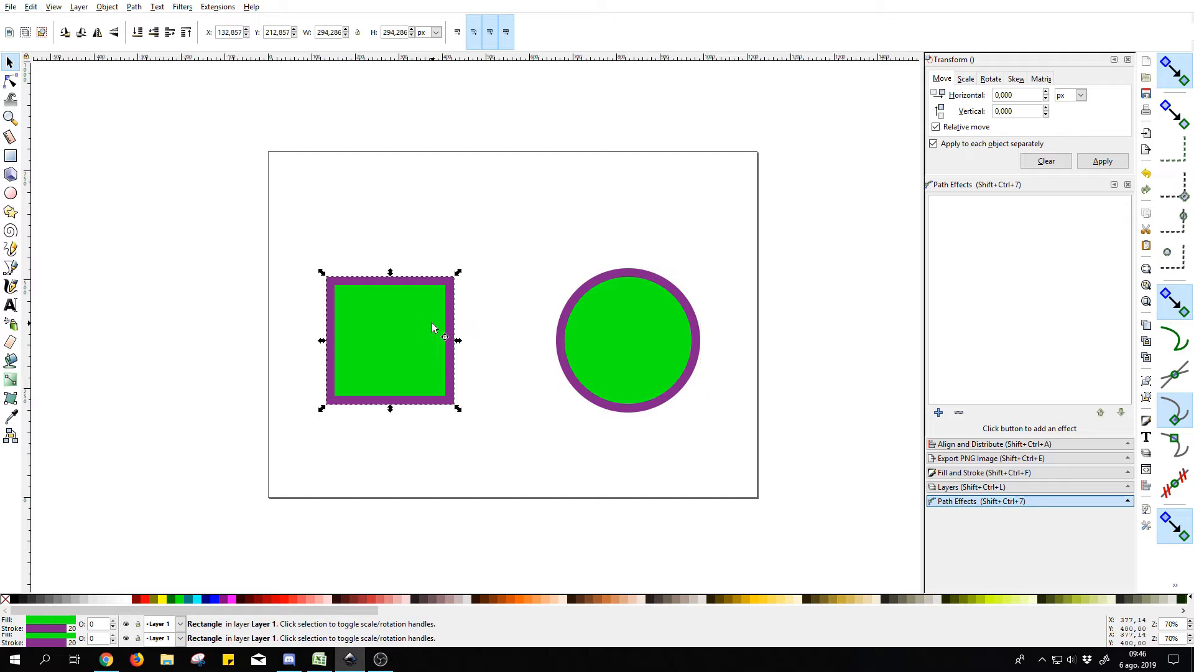
key("r")
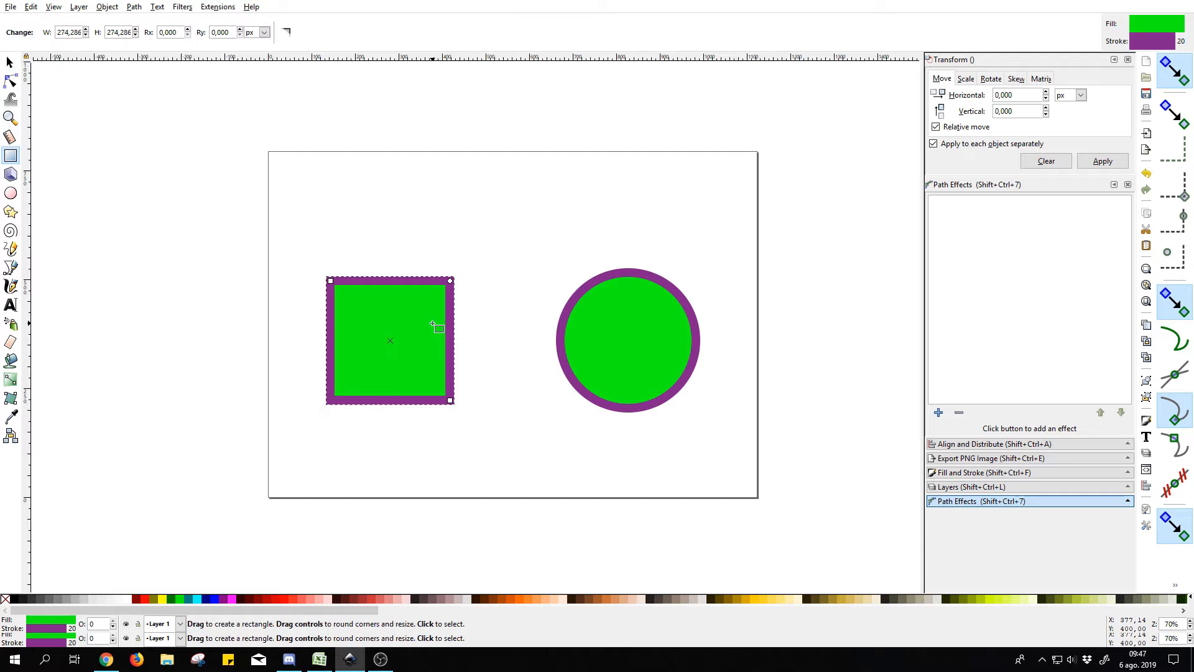
key("shift+5")
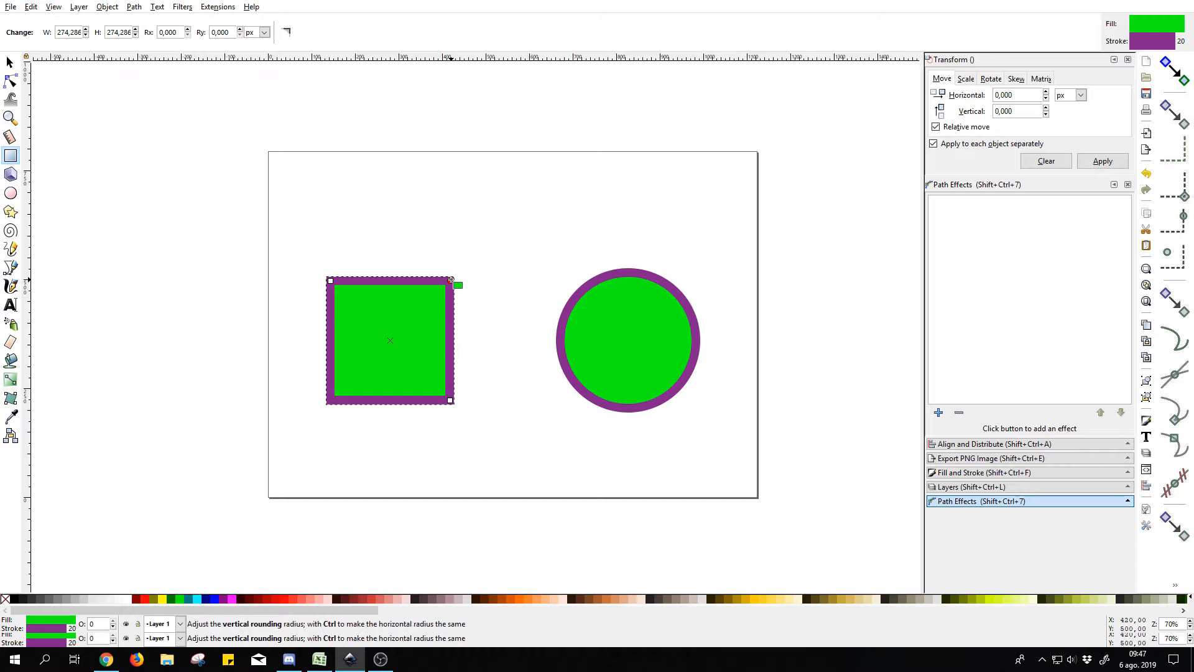
Try the square's corner-rounding handle and the circle's arc handle.
left_click_drag(453, 281, 467, 245)
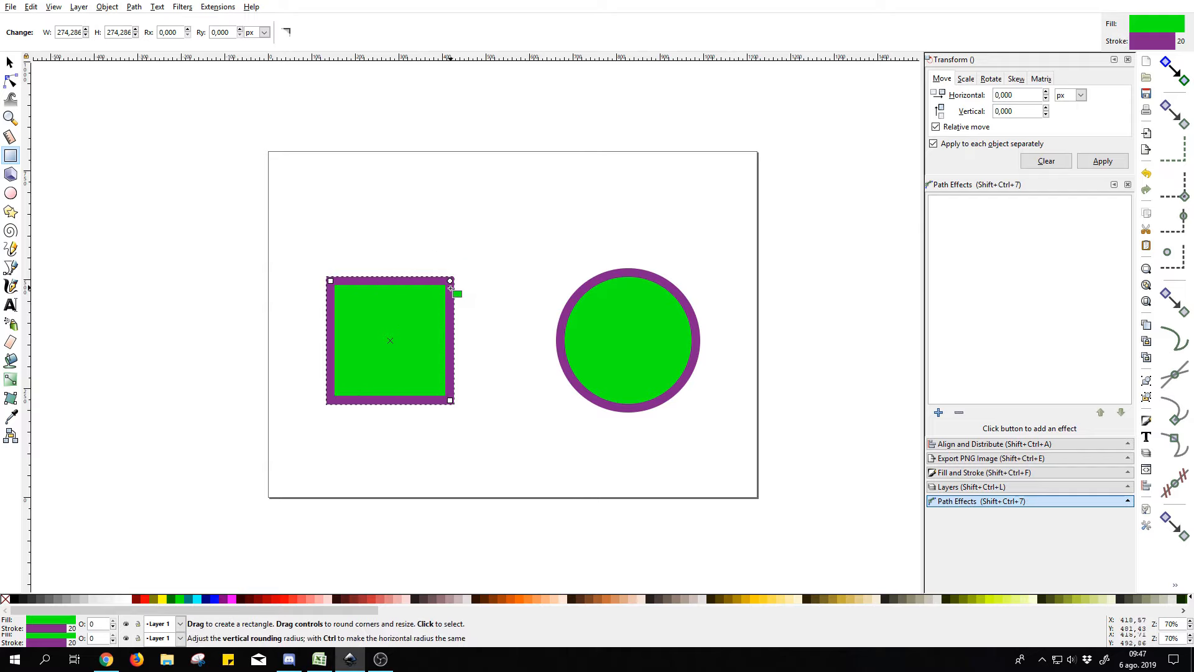
left_click(615, 336)
key("s")
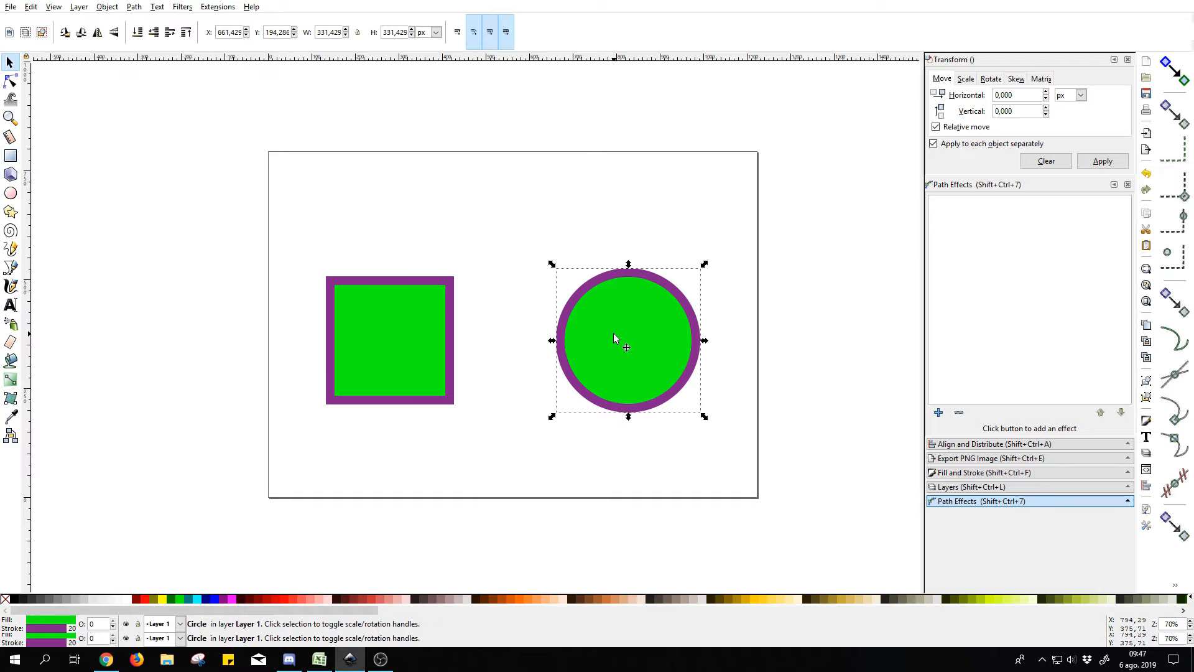
key("n")
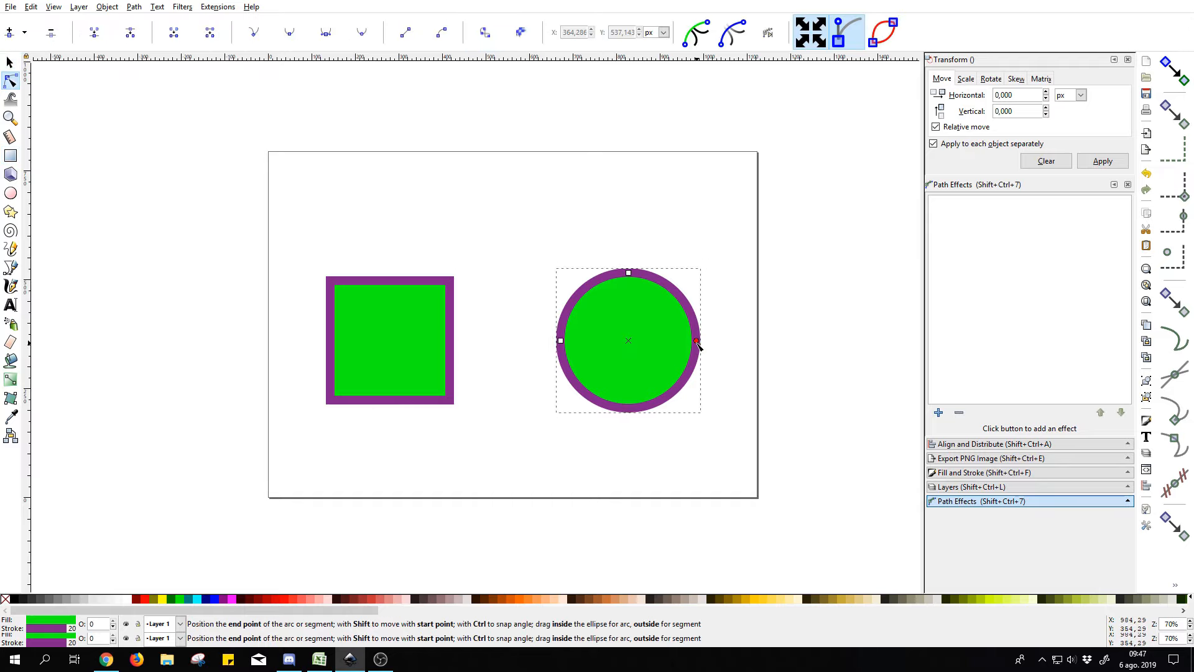
left_click_drag(696, 341, 722, 341)
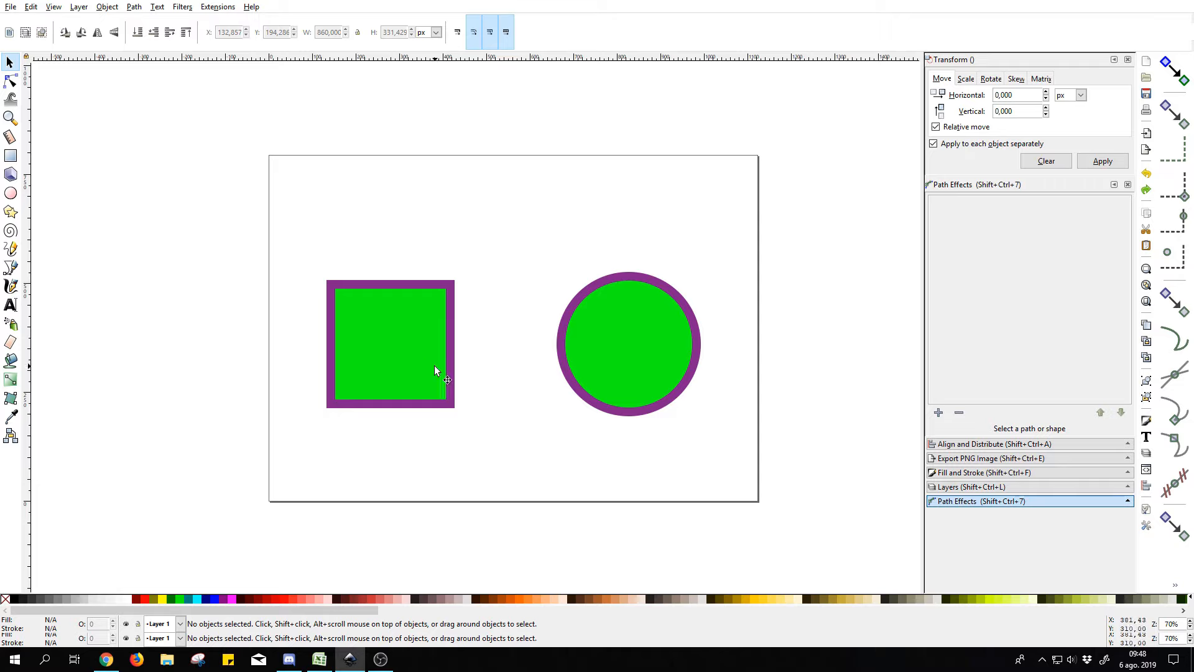
Convert both the green square and the green circle from shapes to paths.
left_click(394, 327)
left_click(619, 340, "shift")
left_click(135, 8)
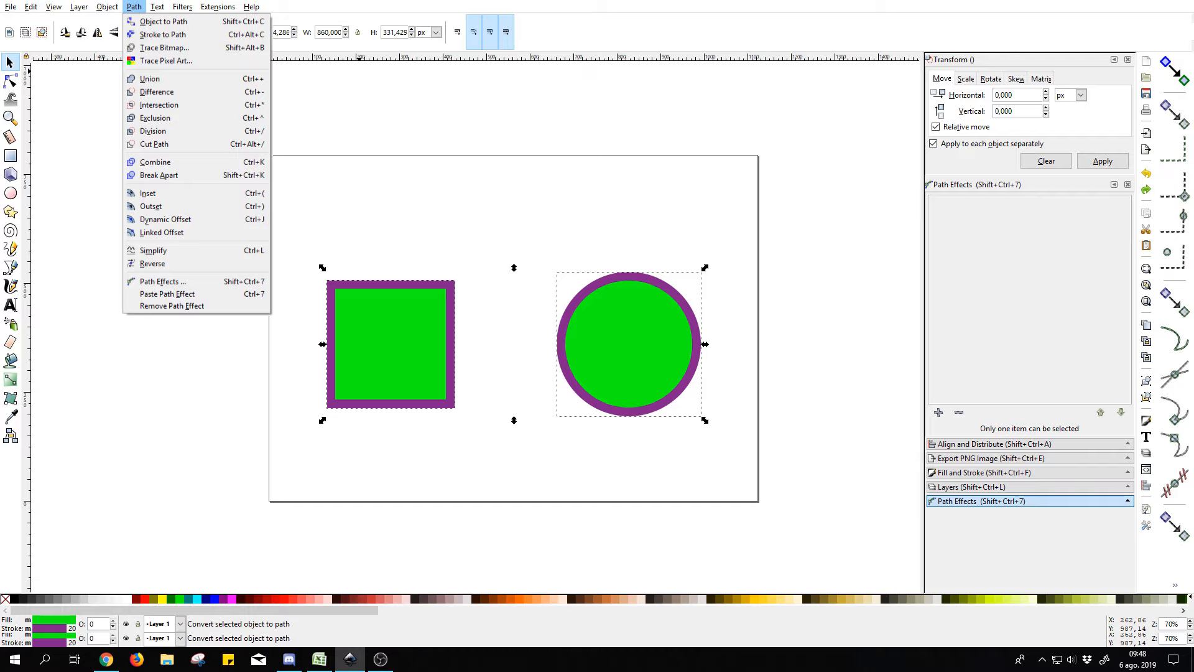
left_click(176, 23)
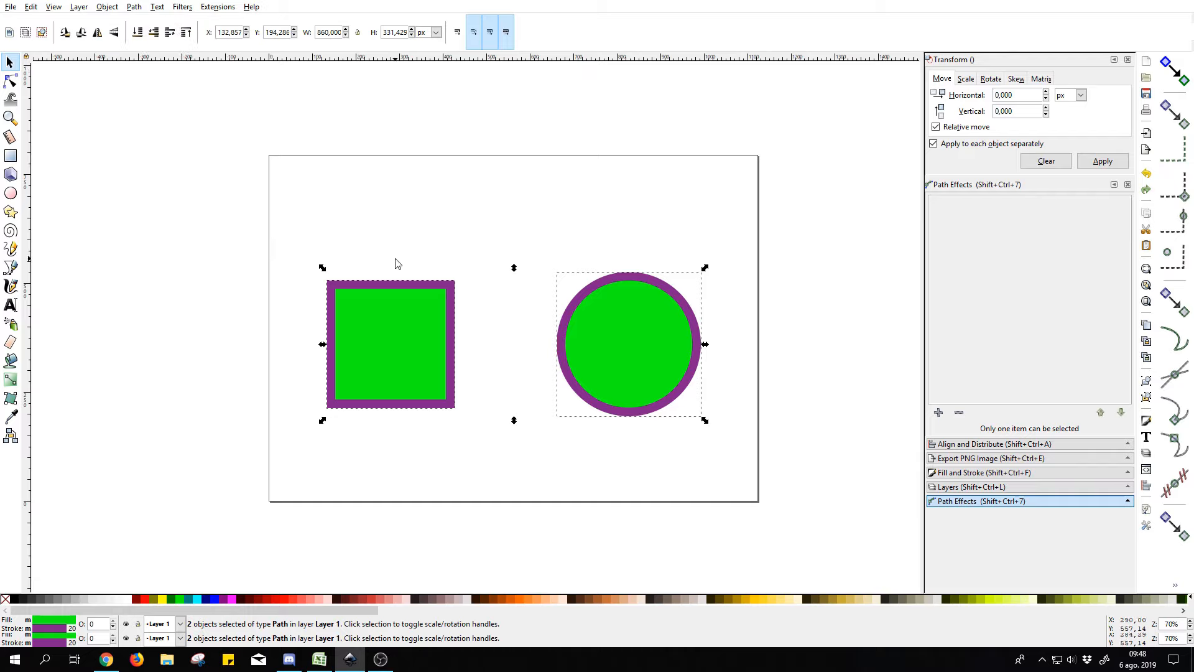
left_click(441, 226)
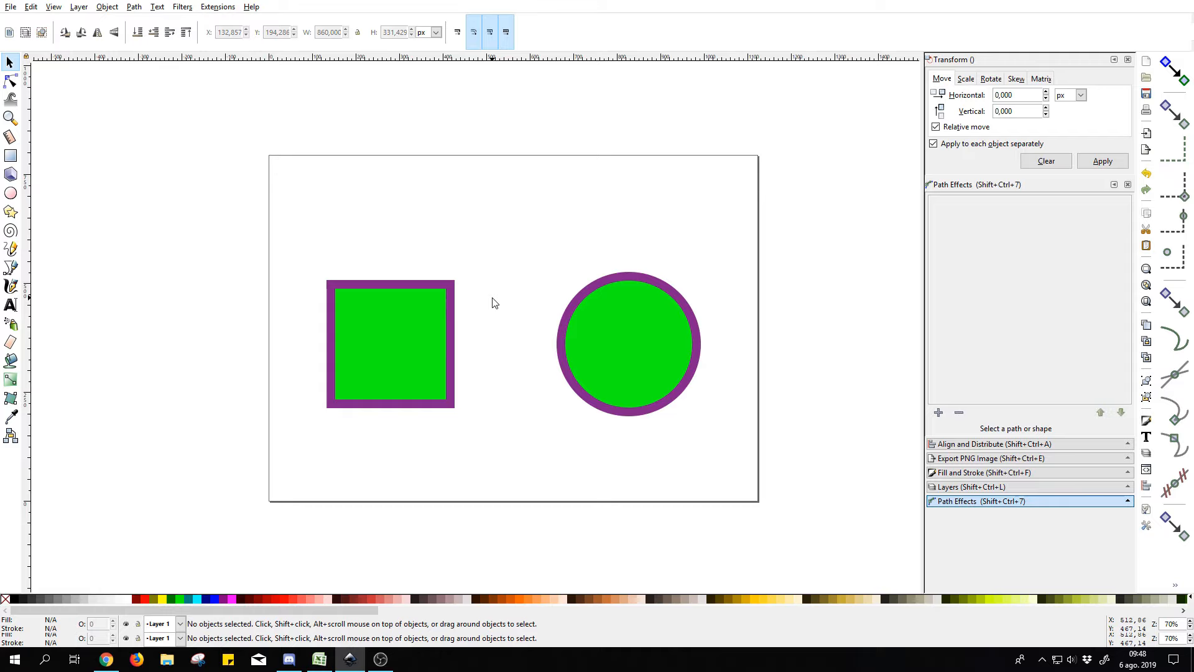
Show the square's Fill and Stroke settings, and select all its path nodes with the Node tool before clearing the selection.
left_click(360, 327)
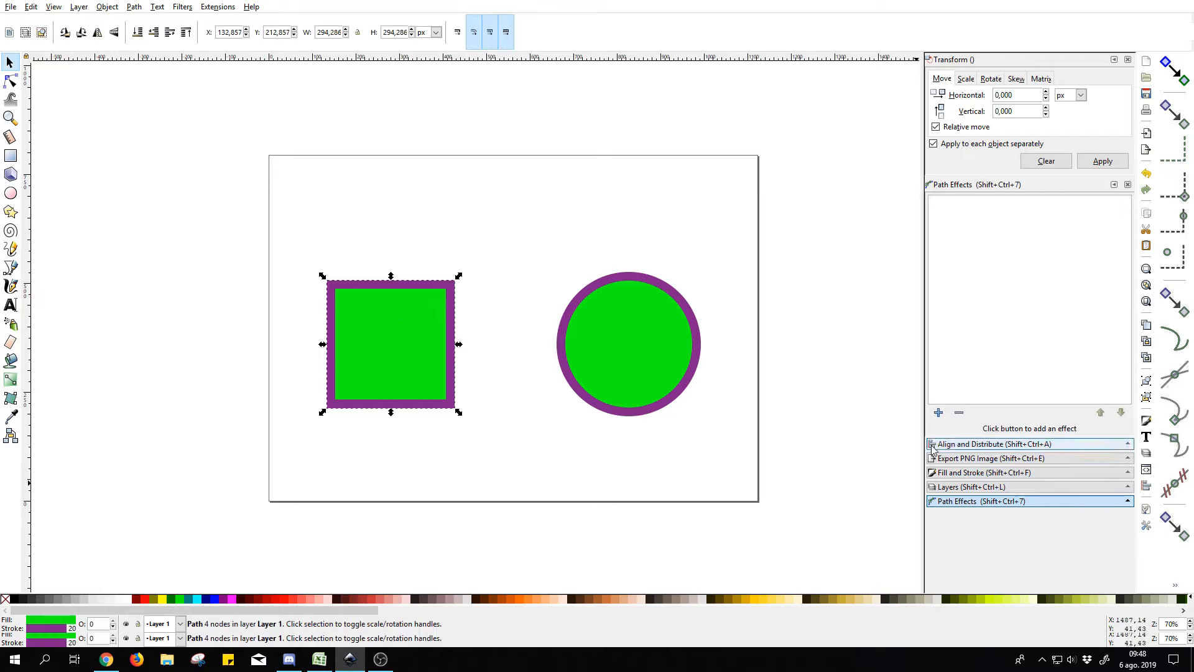
left_click(936, 473)
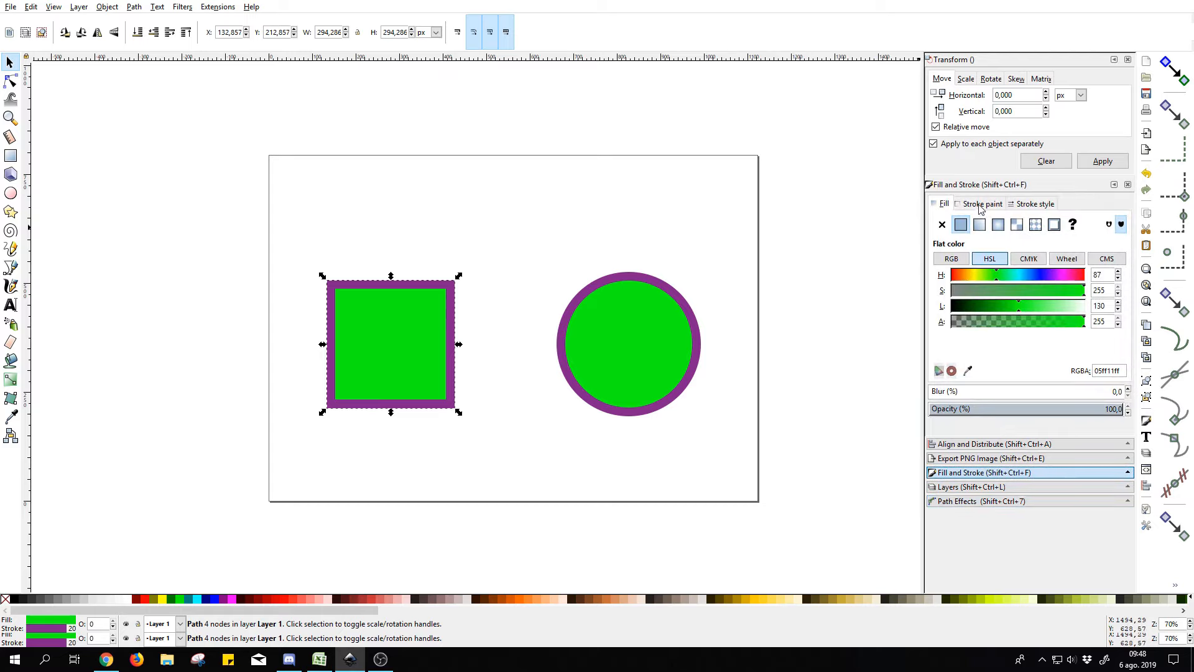
double_click(383, 322)
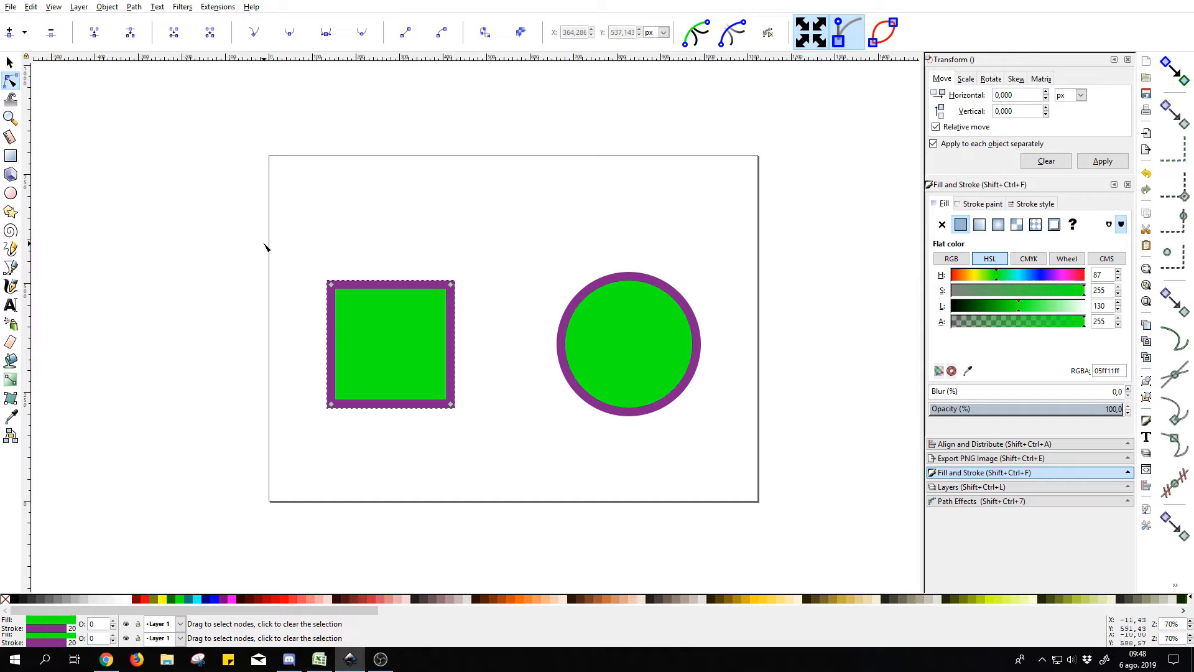
left_click_drag(266, 242, 532, 457)
left_click(483, 319)
left_click_drag(506, 236, 306, 431)
left_click(498, 338)
left_click_drag(496, 275, 309, 442)
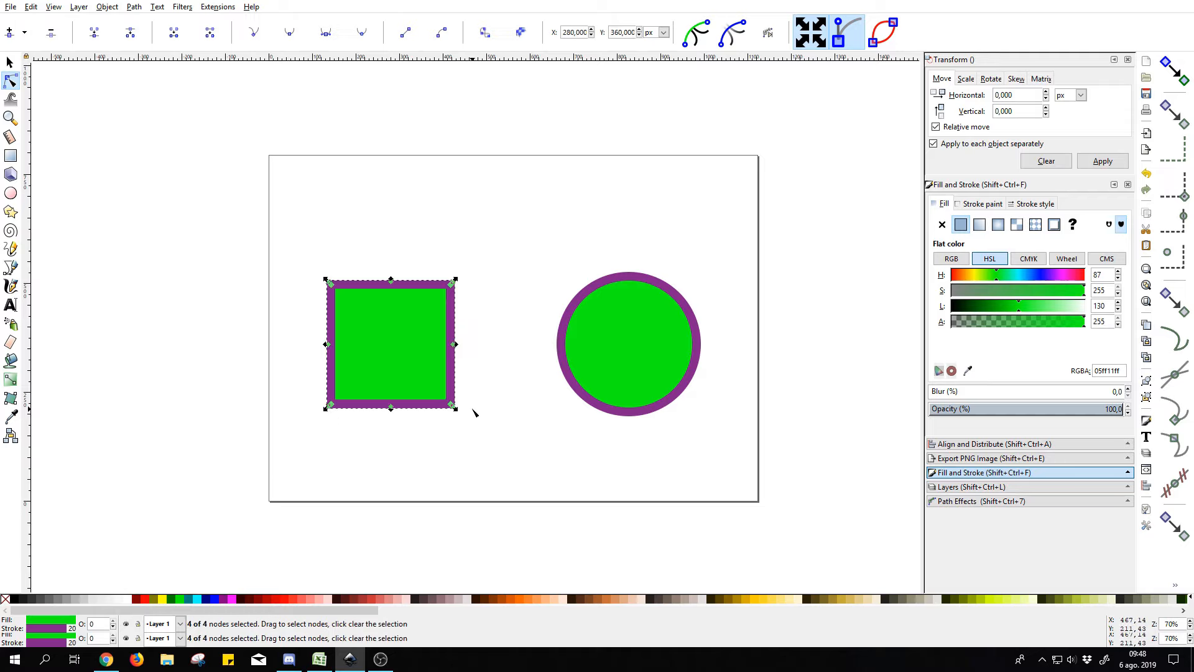
left_click(474, 411)
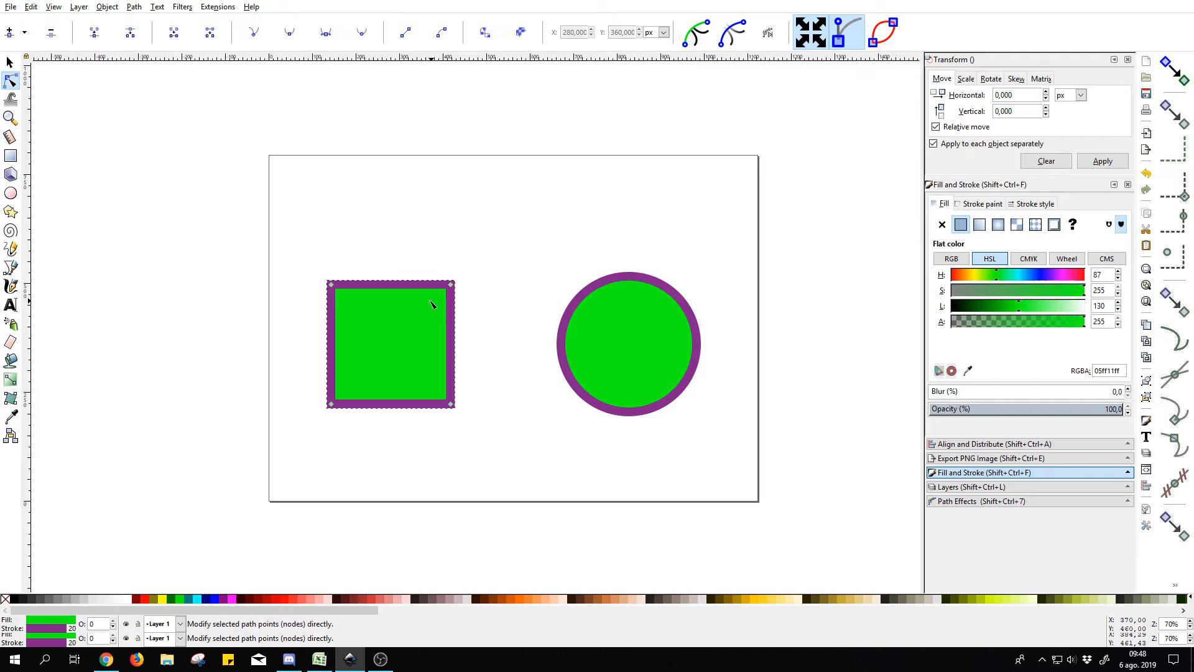
Select all nodes of the circle path, clear them, and reselect the square as a whole object.
left_click(604, 318)
left_click_drag(537, 261, 750, 498)
left_click(492, 392)
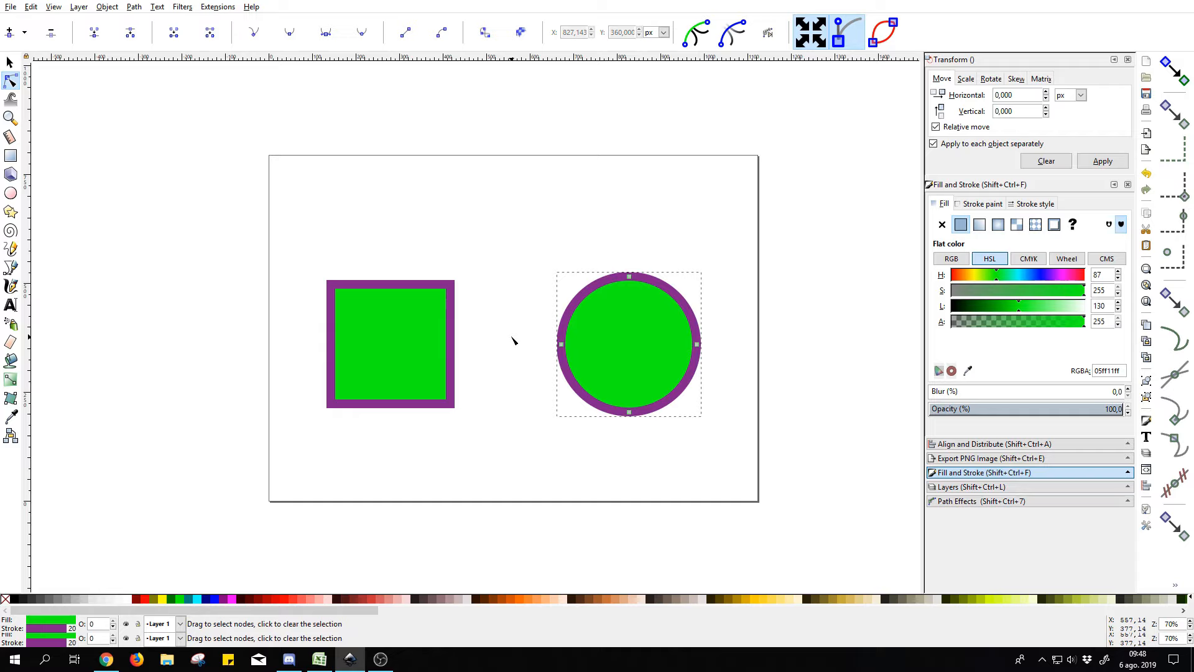
left_click(409, 331)
key("s")
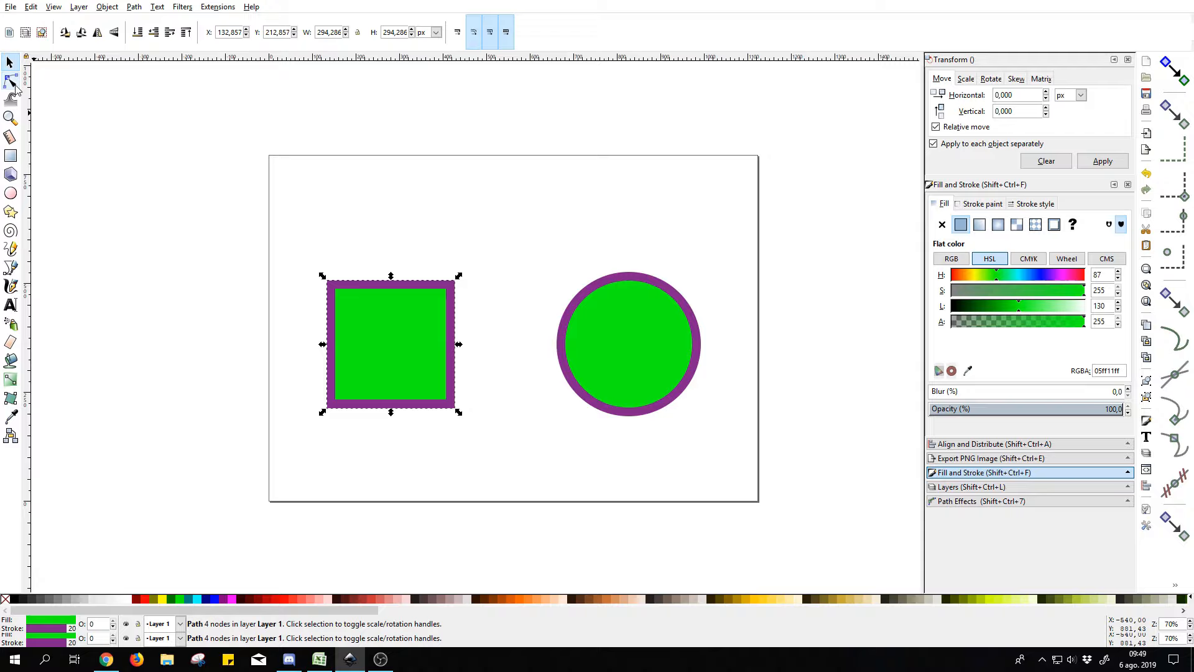
Edit the square's path with the Node tool and select individual corner nodes by picking and by rubber-band selection.
double_click(401, 337)
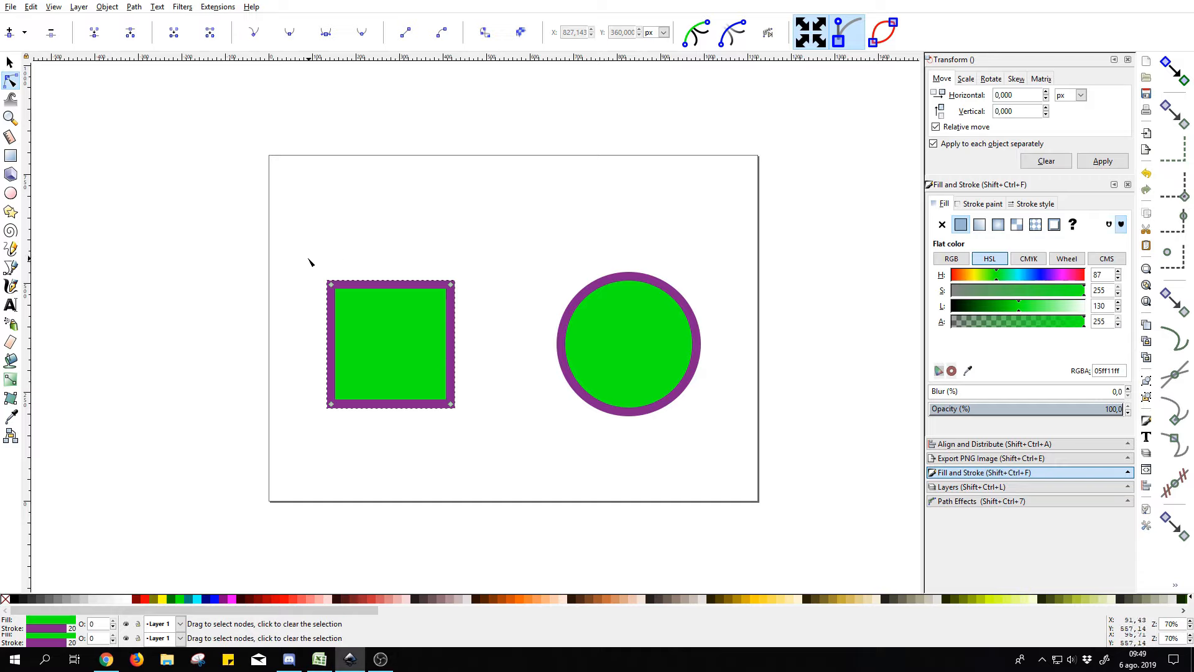
left_click(451, 404)
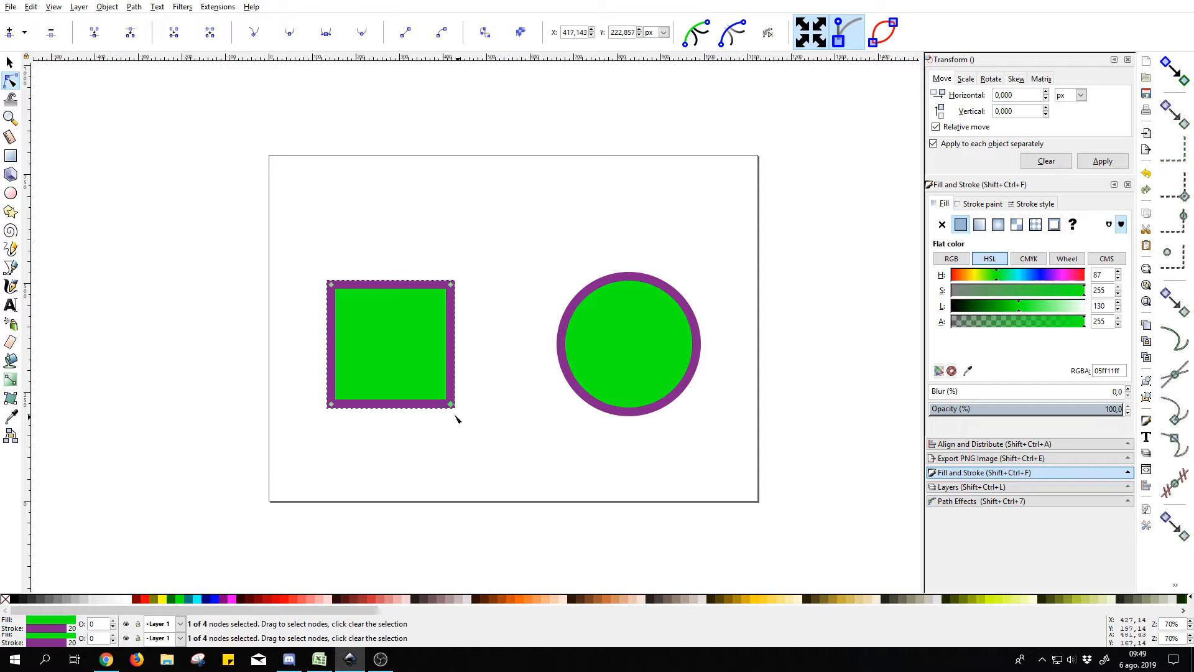
left_click_drag(269, 358, 428, 458)
left_click_drag(287, 263, 336, 314)
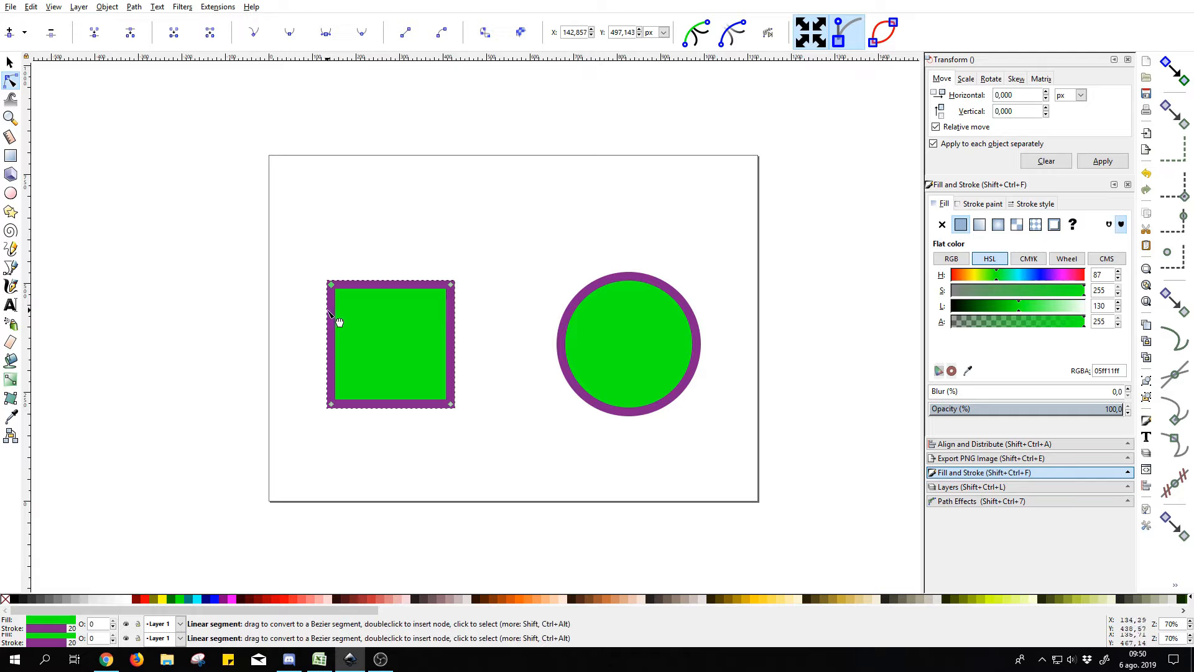
left_click(452, 405)
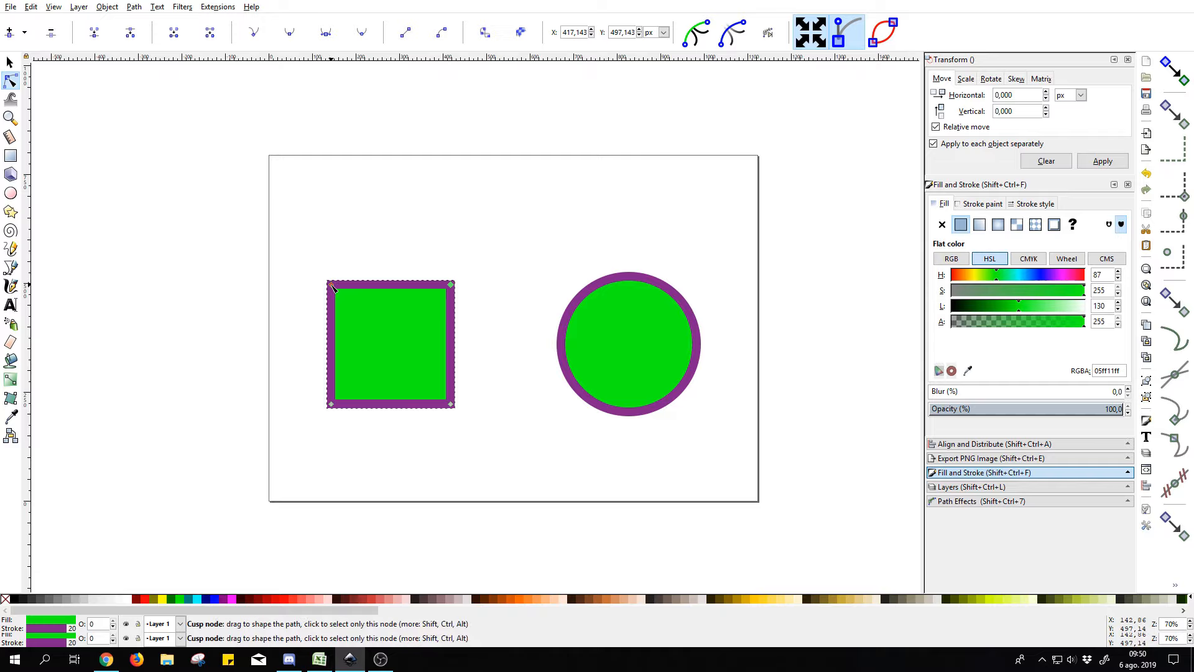
Try moving the square's upper-left and lower-left corner nodes outward, undoing each move.
left_click_drag(331, 284, 273, 198)
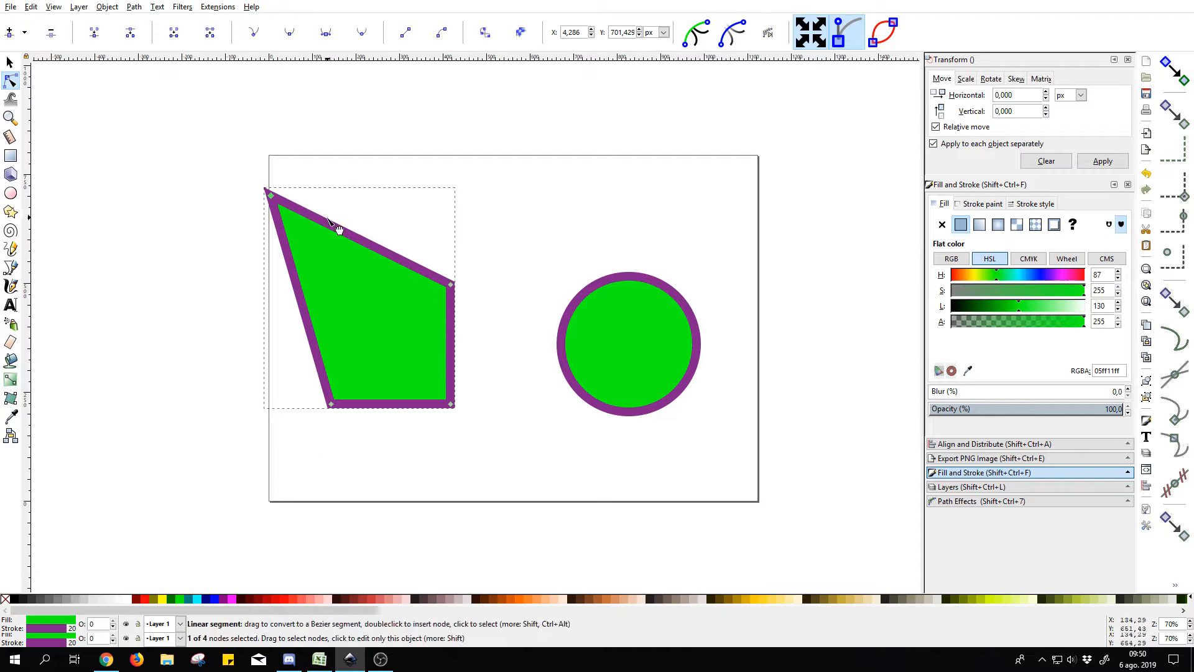
key("ctrl+z")
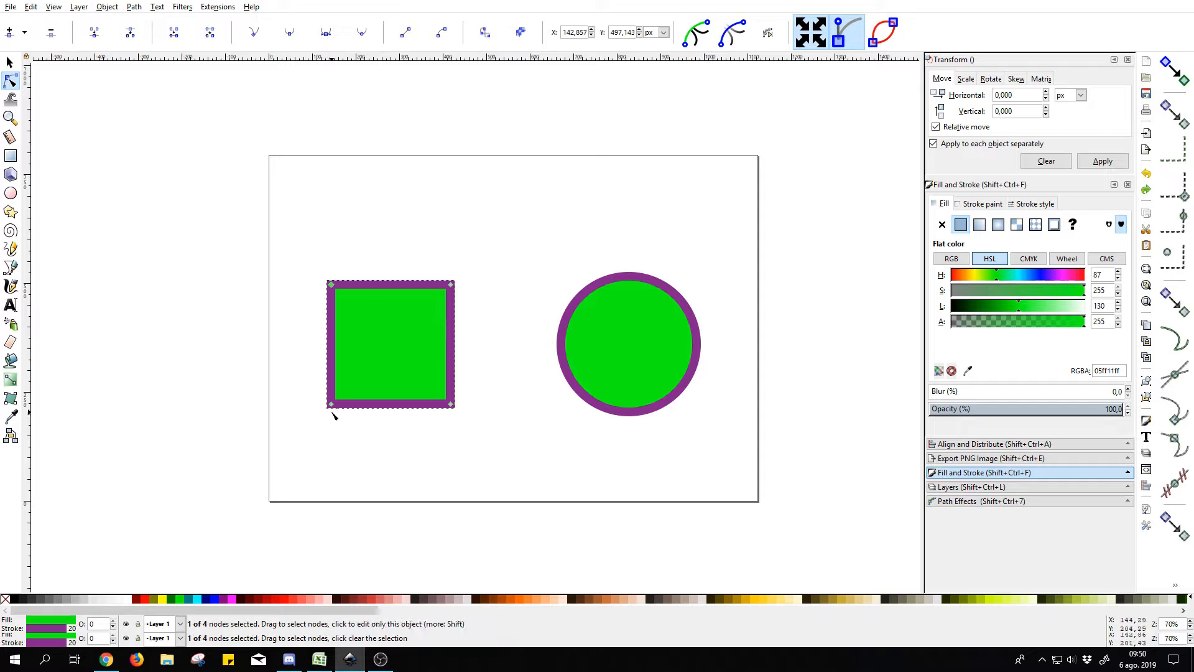
left_click_drag(331, 406, 211, 482)
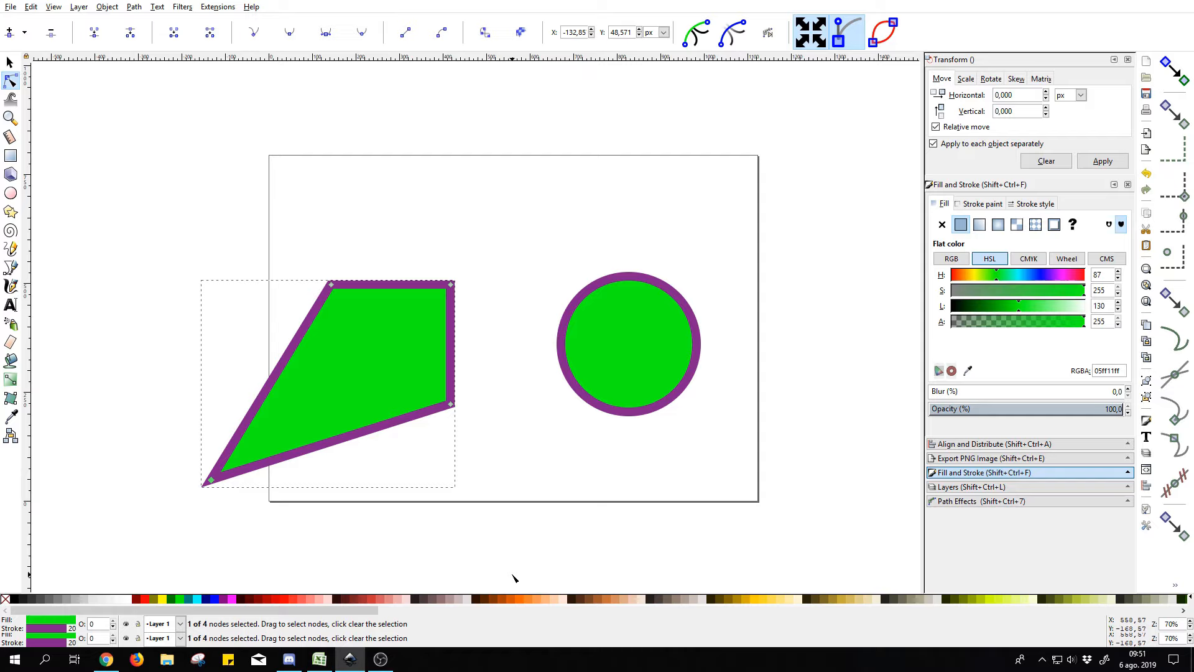
key("ctrl+z")
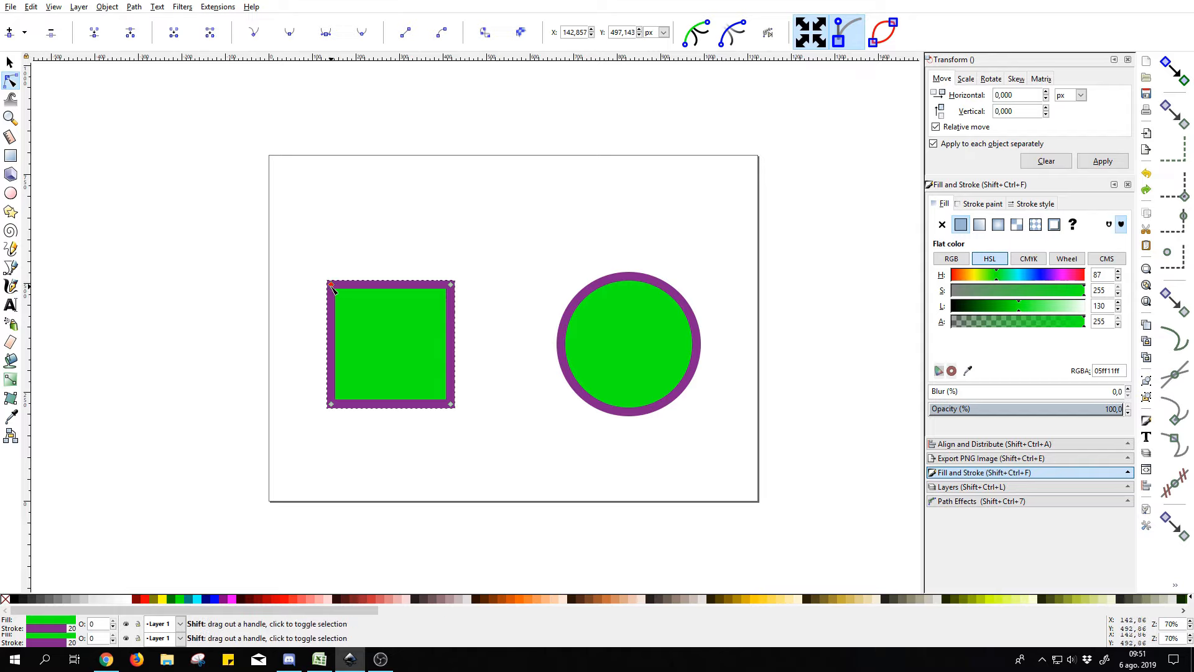
Pull two curve handles out of the square's upper-left node, bulging the left edge outward and the top edge upward.
left_click_drag(332, 286, 312, 320)
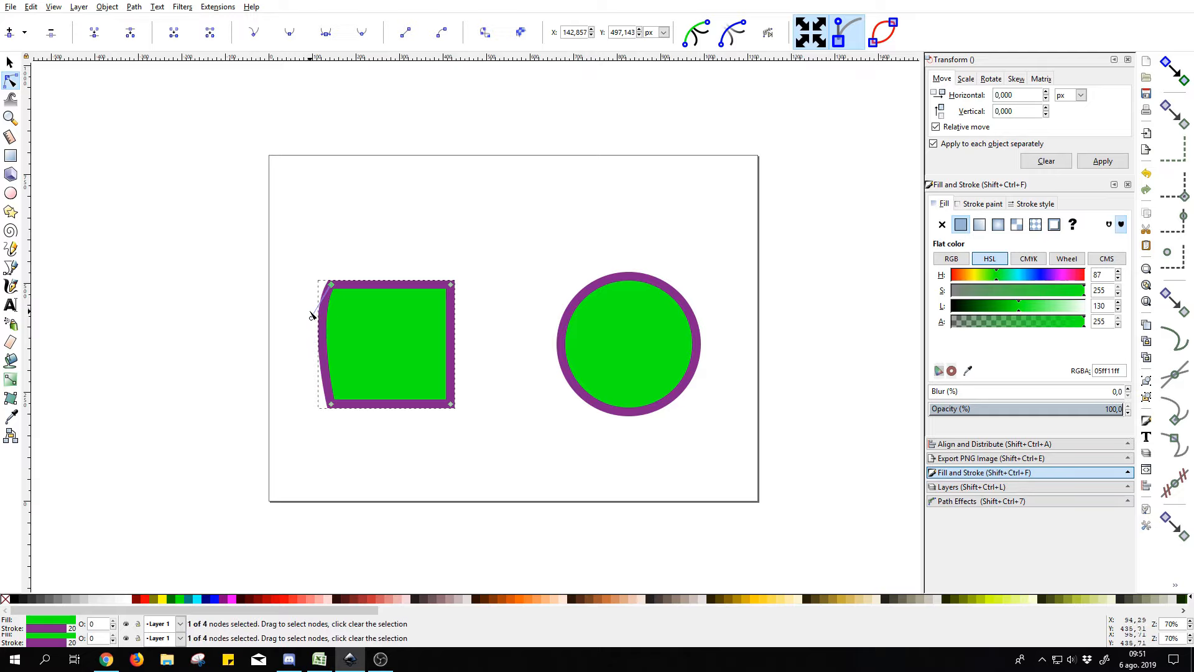
left_click_drag(312, 320, 310, 323)
left_click_drag(296, 338, 364, 309)
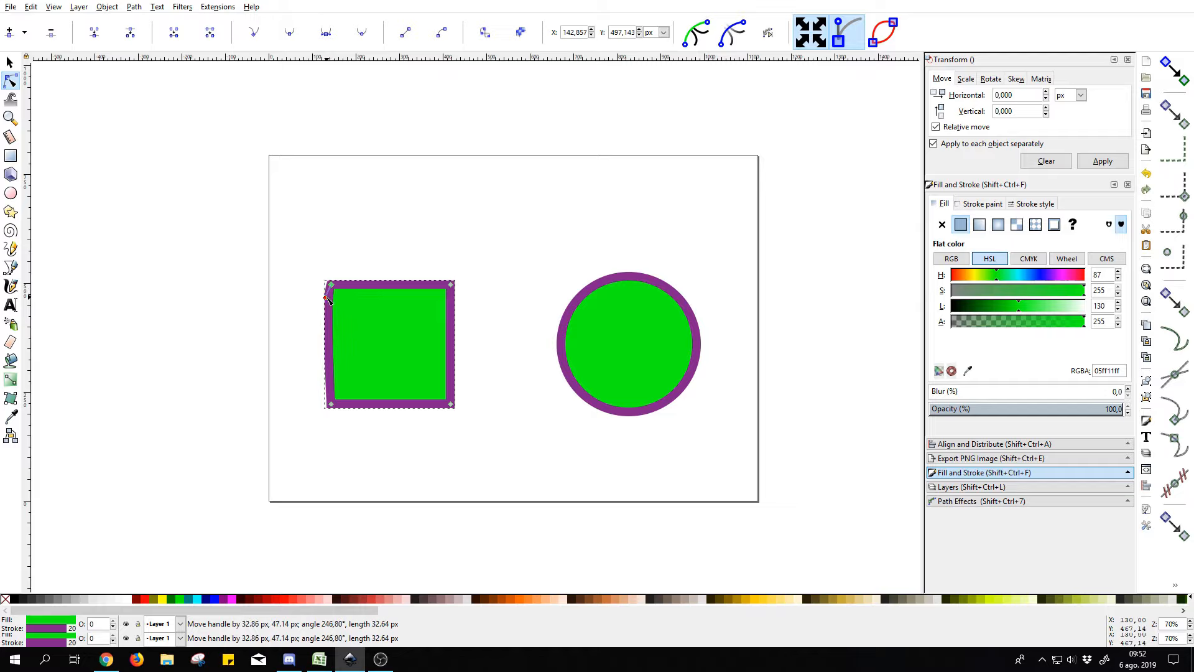
left_click_drag(328, 303, 113, 286)
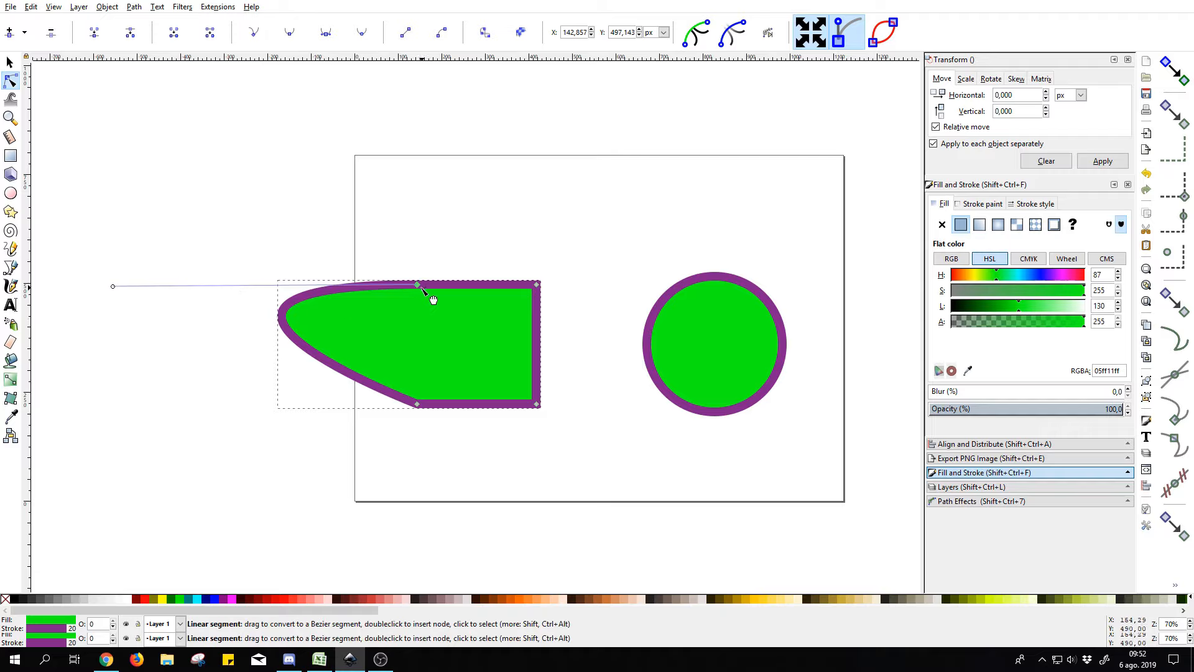
left_click_drag(419, 284, 400, 158)
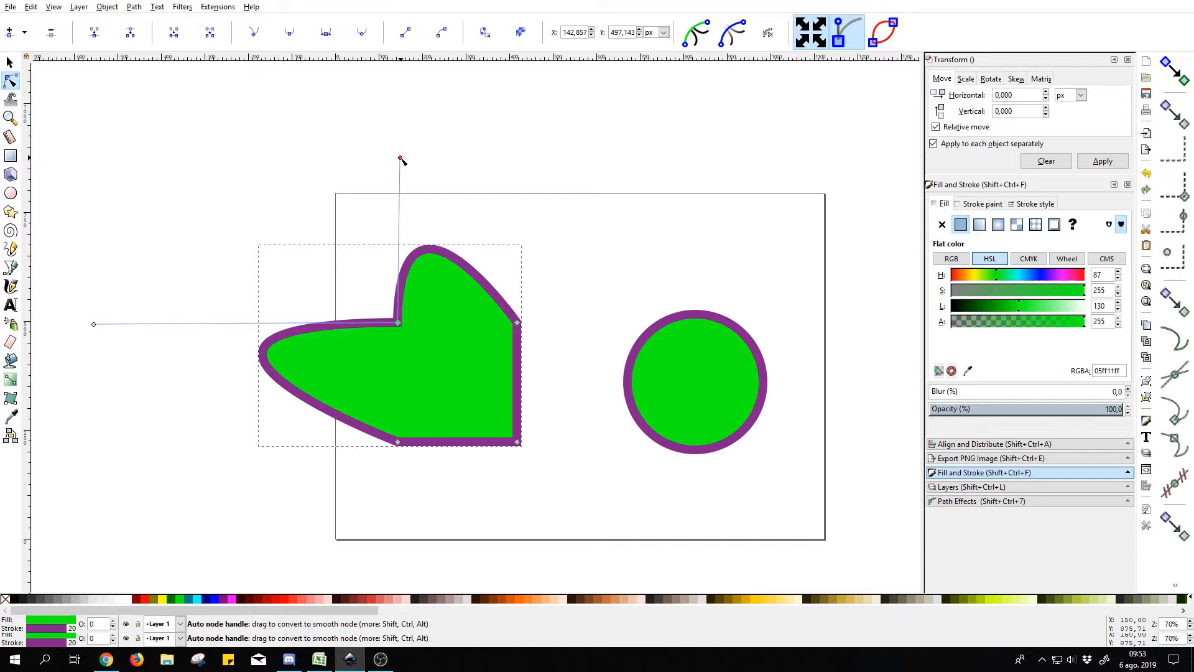
left_click_drag(401, 159, 434, 131)
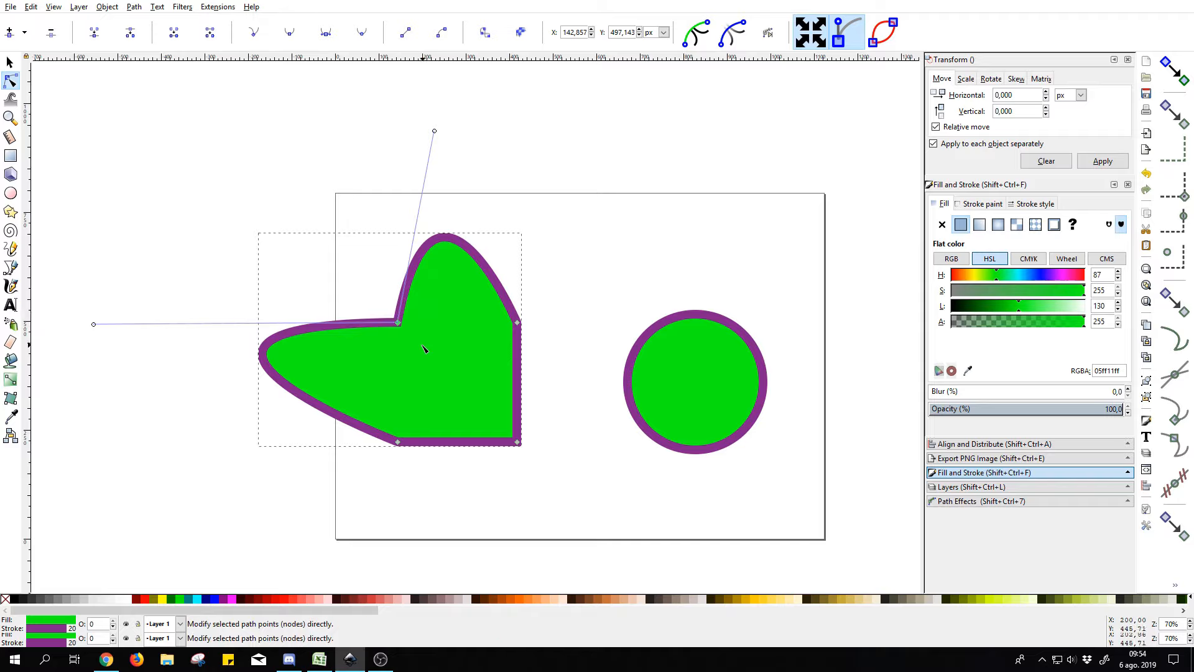
Make the square's upper-left node smooth and shorten its handle on the top-edge side.
left_click(399, 326)
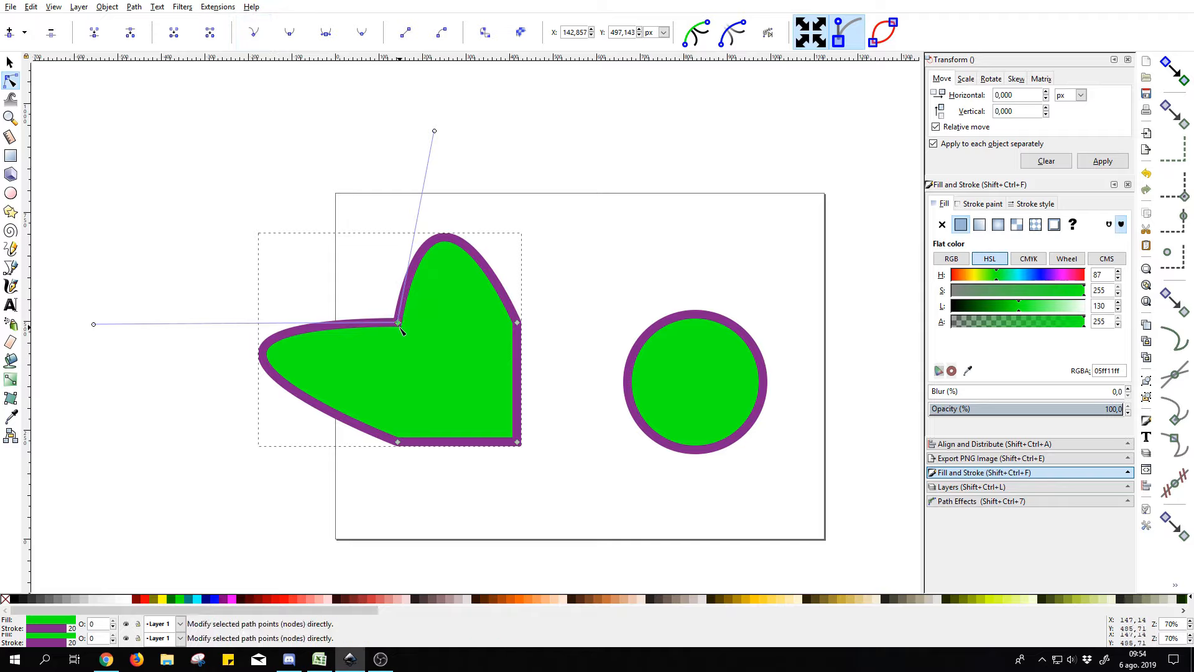
left_click(286, 45)
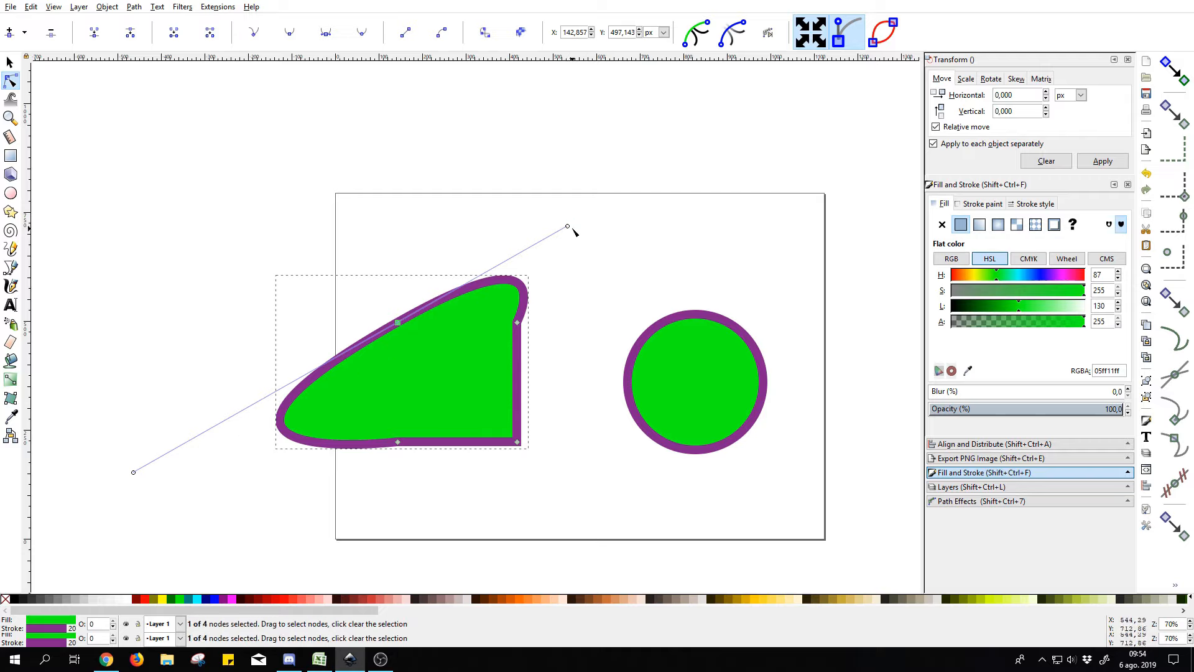
left_click_drag(567, 231, 518, 253)
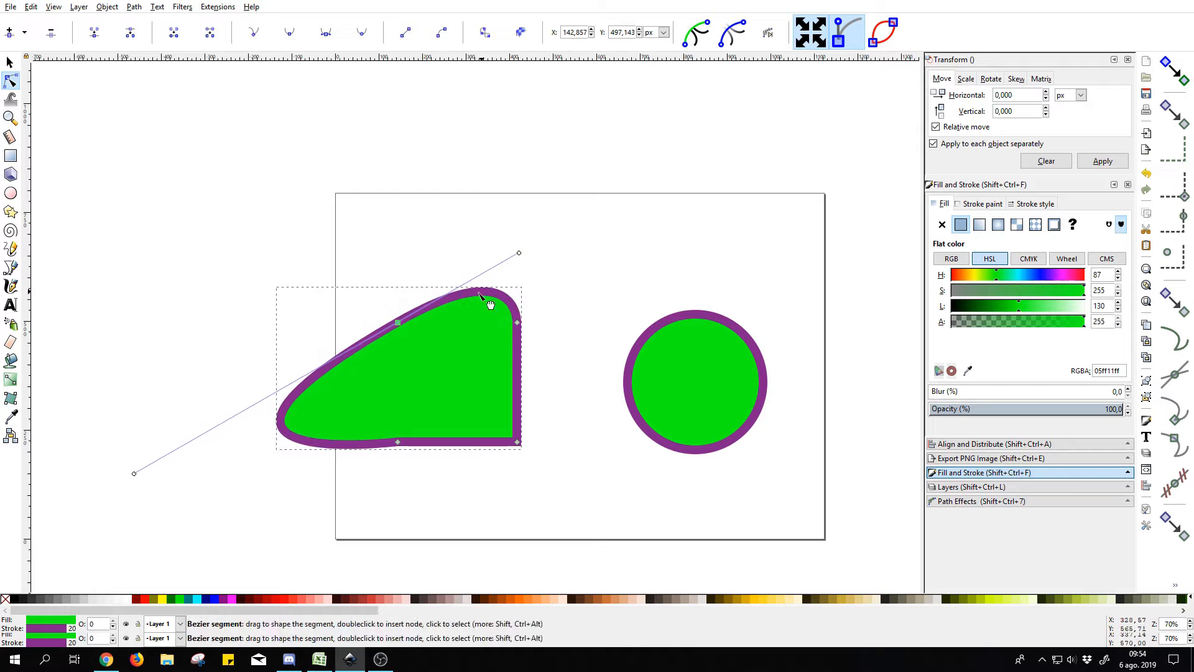
Shorten both handles of the square's smooth upper-left node and adjust them to nearly equal lengths on a diagonal.
left_click_drag(134, 475, 259, 408)
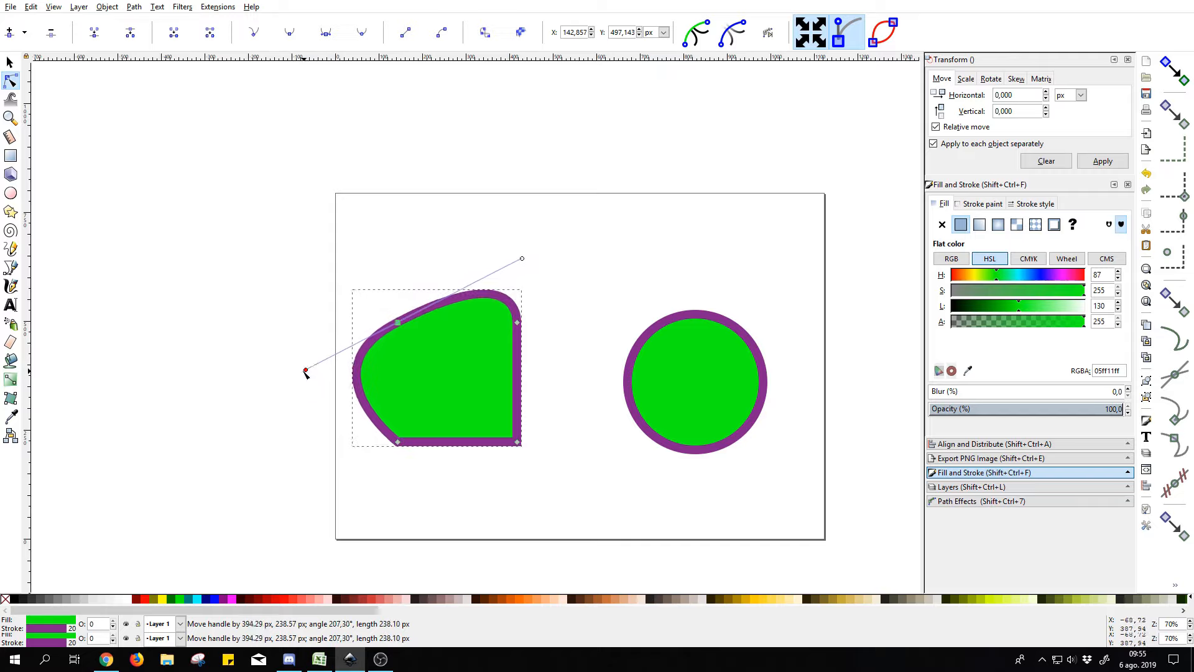
mouse_move(306, 371)
left_mouse_down()
mouse_move(270, 352)
mouse_move(288, 368)
mouse_move(277, 346)
mouse_move(293, 247)
mouse_move(277, 362)
mouse_move(321, 435)
mouse_move(307, 420)
mouse_move(327, 371)
left_mouse_up()
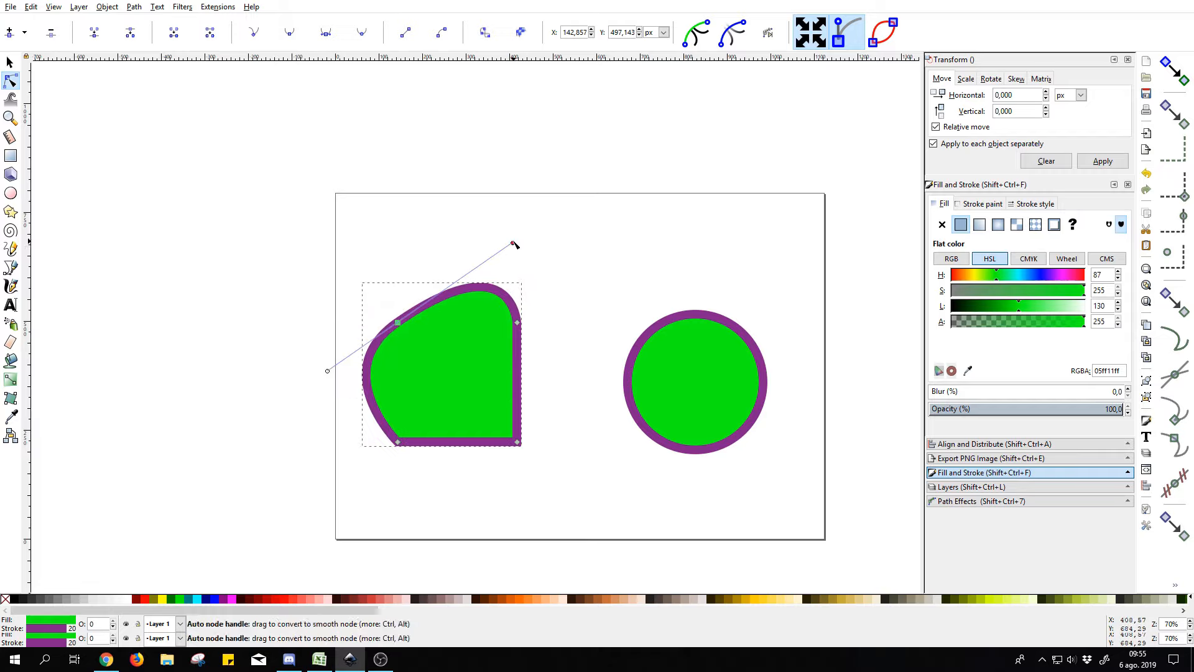
left_click_drag(514, 244, 451, 270)
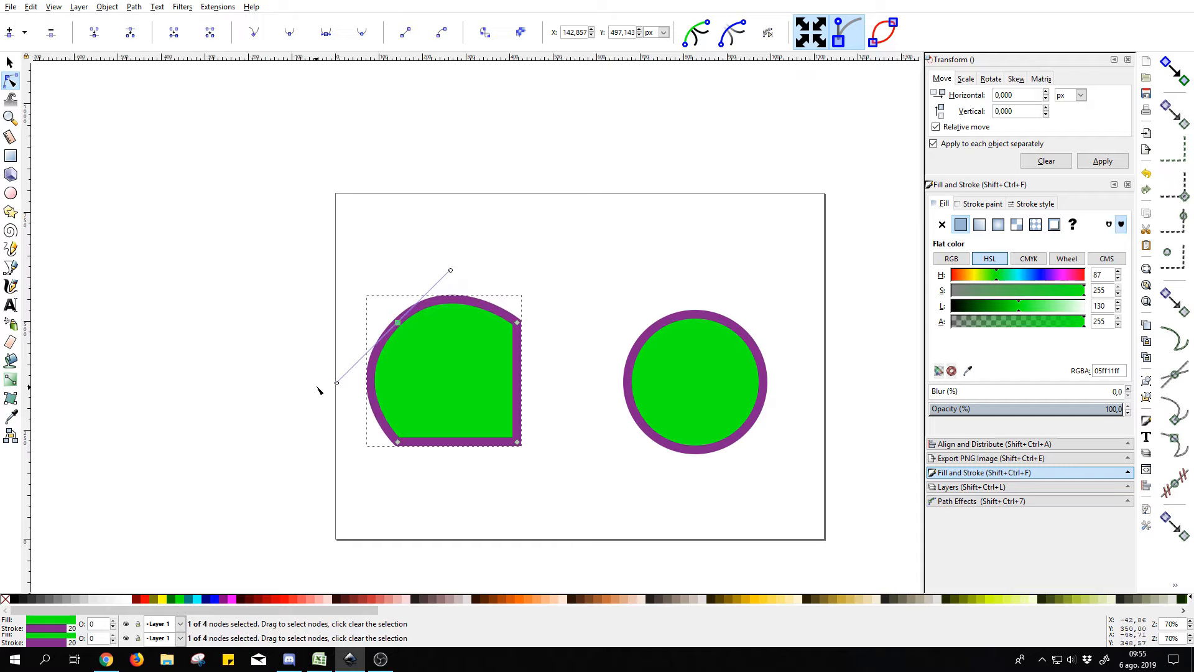
left_click_drag(337, 383, 343, 377)
left_click_drag(452, 271, 456, 265)
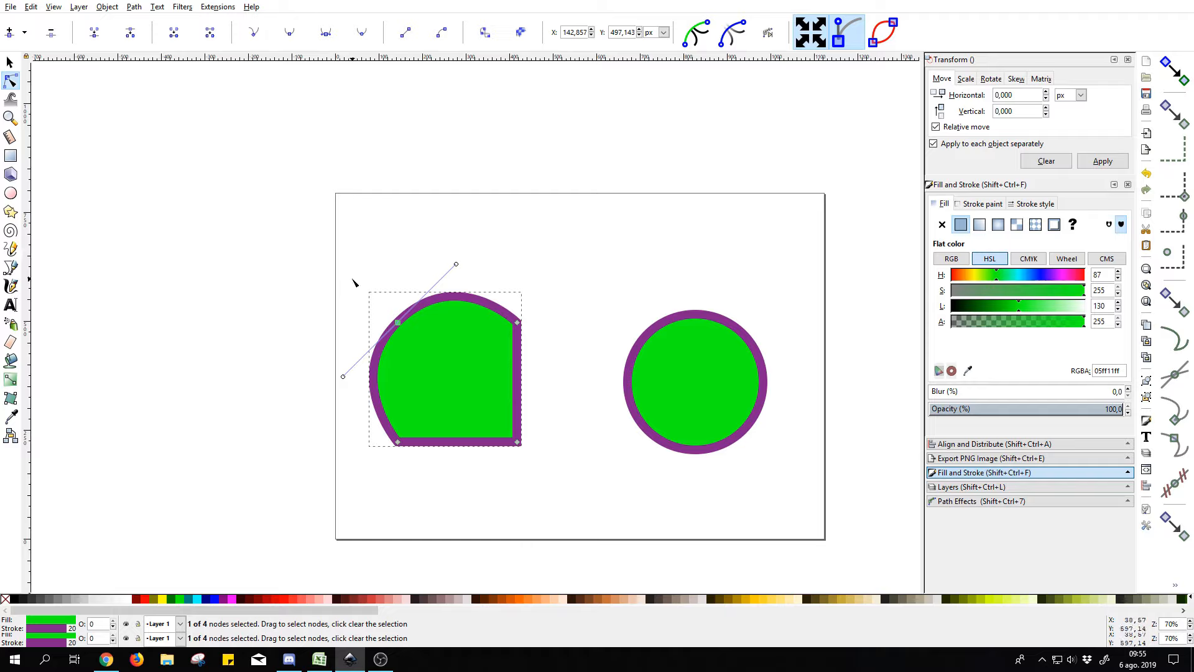
Shorten the upper-left node's top-edge handle, make the node symmetric and adjust its paired handles.
left_click_drag(354, 282, 427, 354)
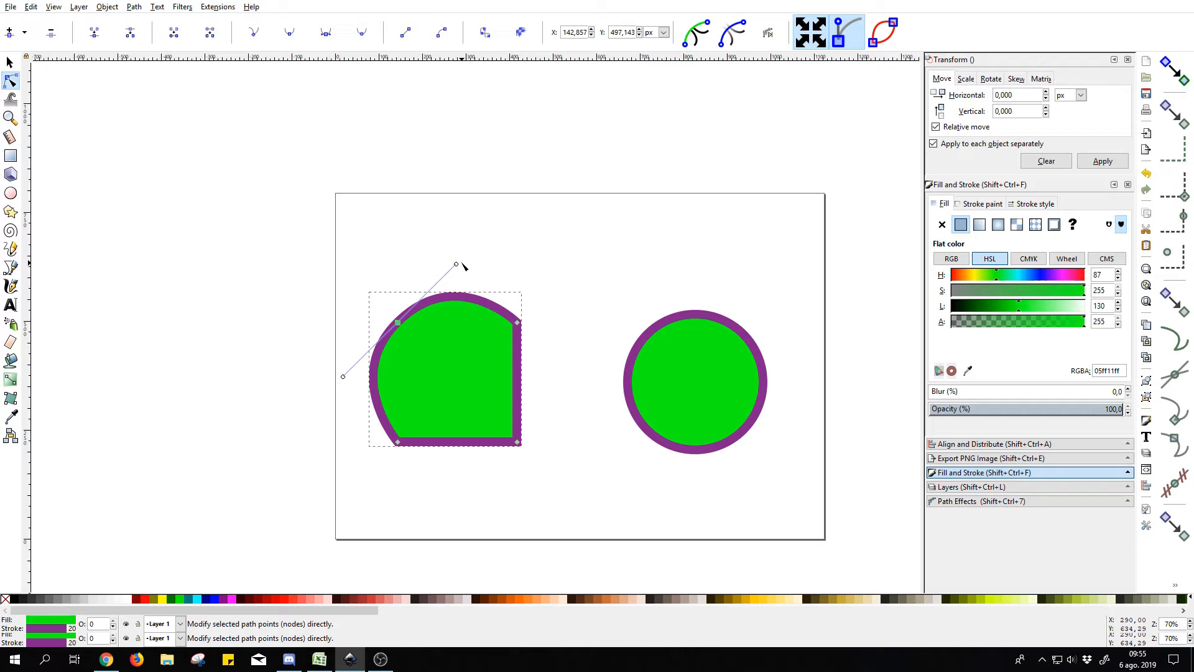
mouse_move(457, 264)
left_mouse_down()
mouse_move(435, 293)
mouse_move(447, 275)
left_mouse_up()
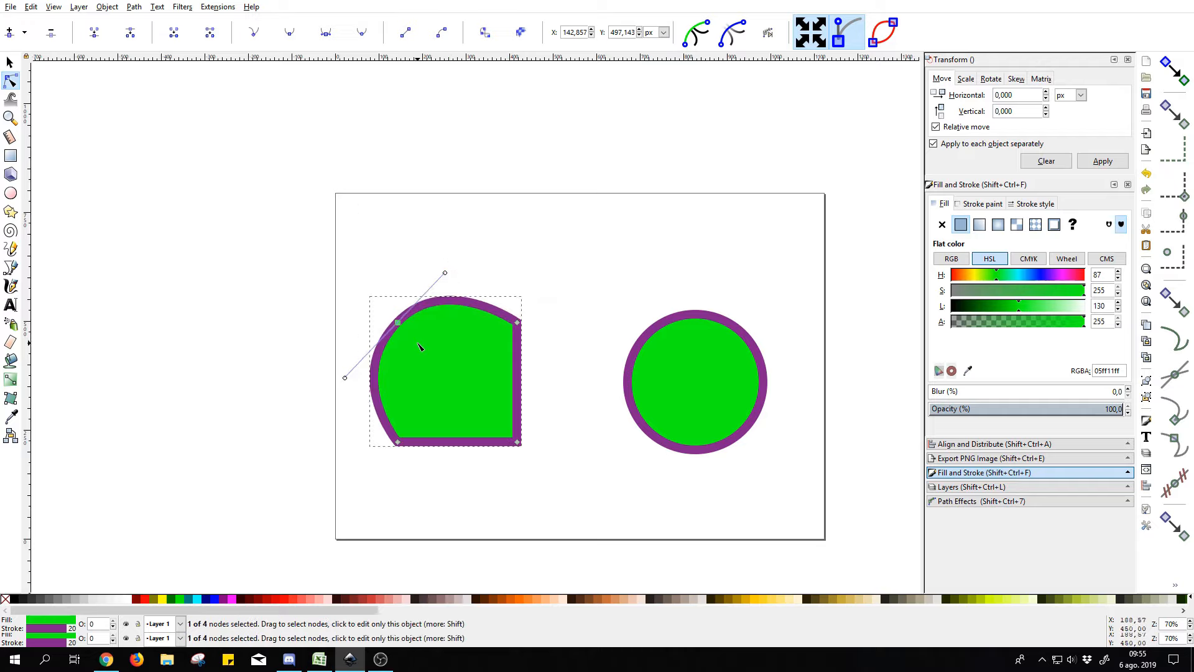
left_click(329, 41)
mouse_move(445, 274)
left_mouse_down()
mouse_move(491, 226)
mouse_move(403, 313)
mouse_move(455, 255)
mouse_move(438, 274)
left_mouse_up()
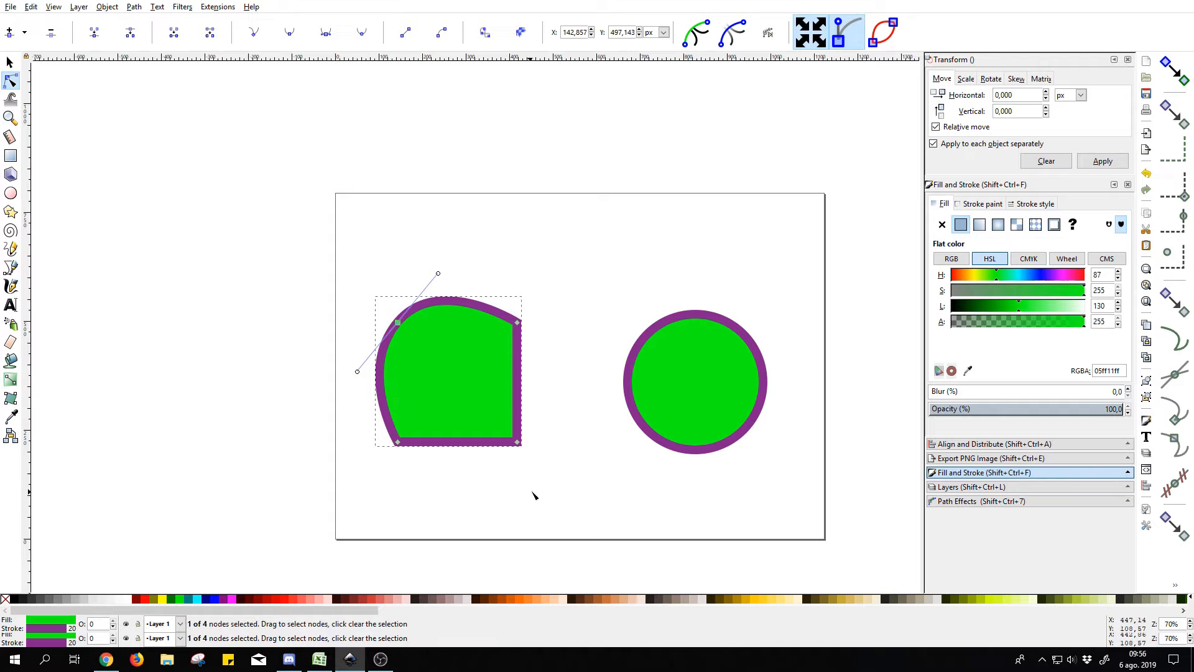
Make the square's upper-left node auto-smooth, try moving its top-edge handle, and reapply auto-smooth.
left_click(363, 46)
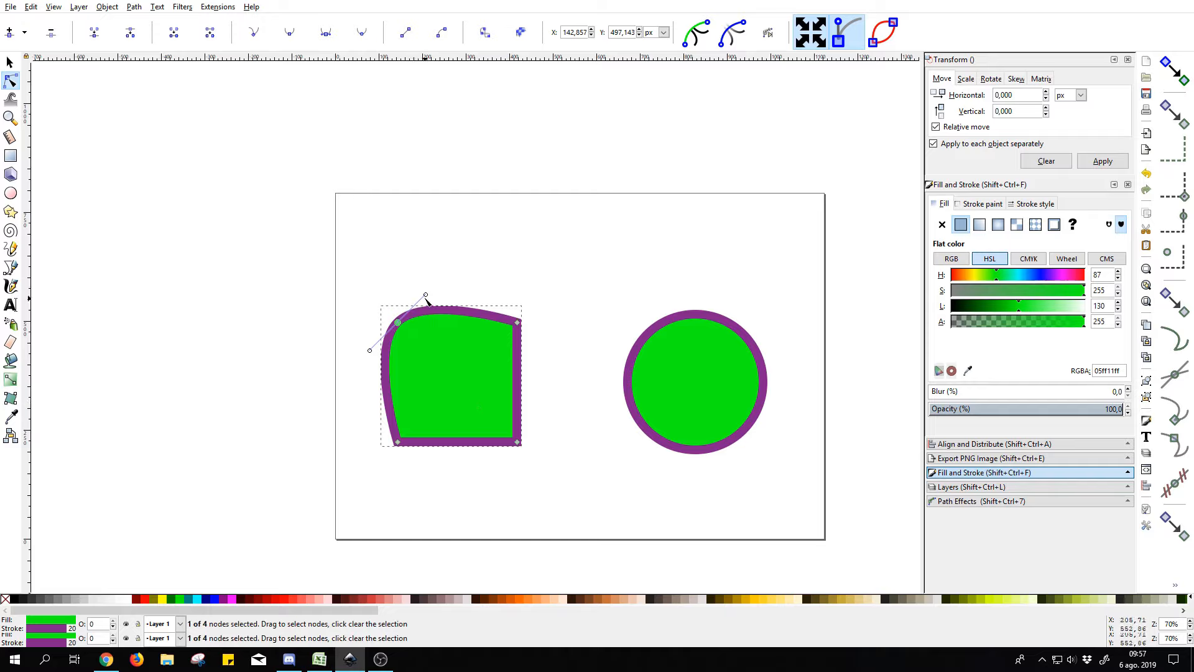
mouse_move(426, 296)
left_mouse_down()
mouse_move(393, 286)
mouse_move(461, 274)
mouse_move(422, 297)
left_mouse_up()
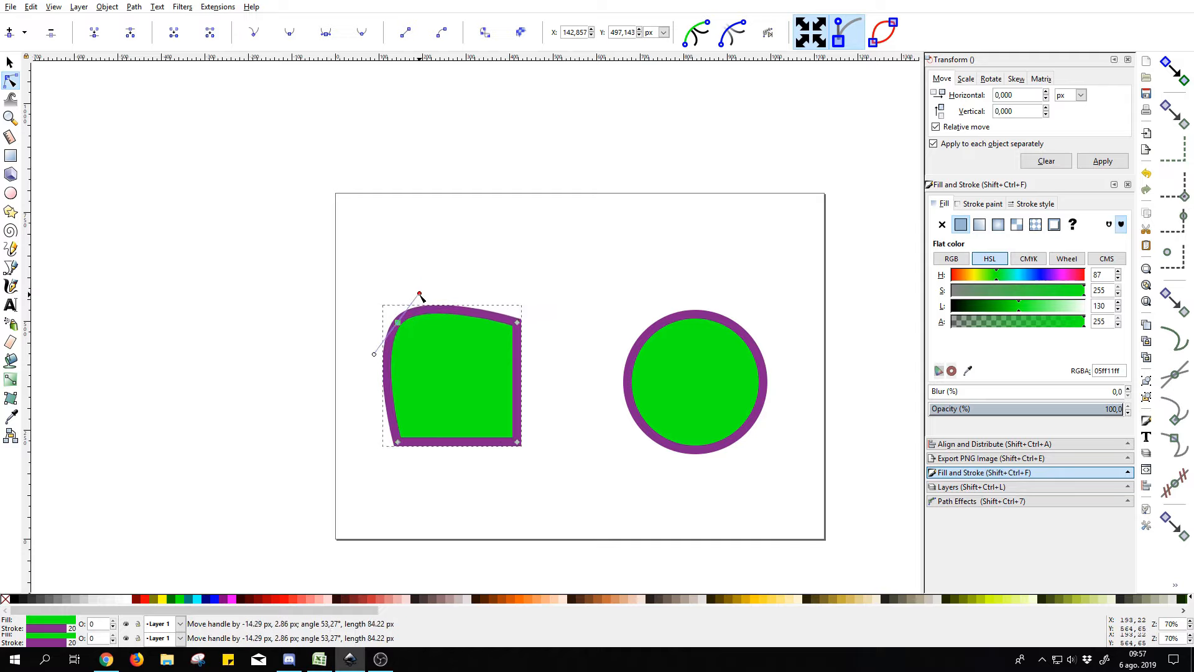
left_click(362, 32)
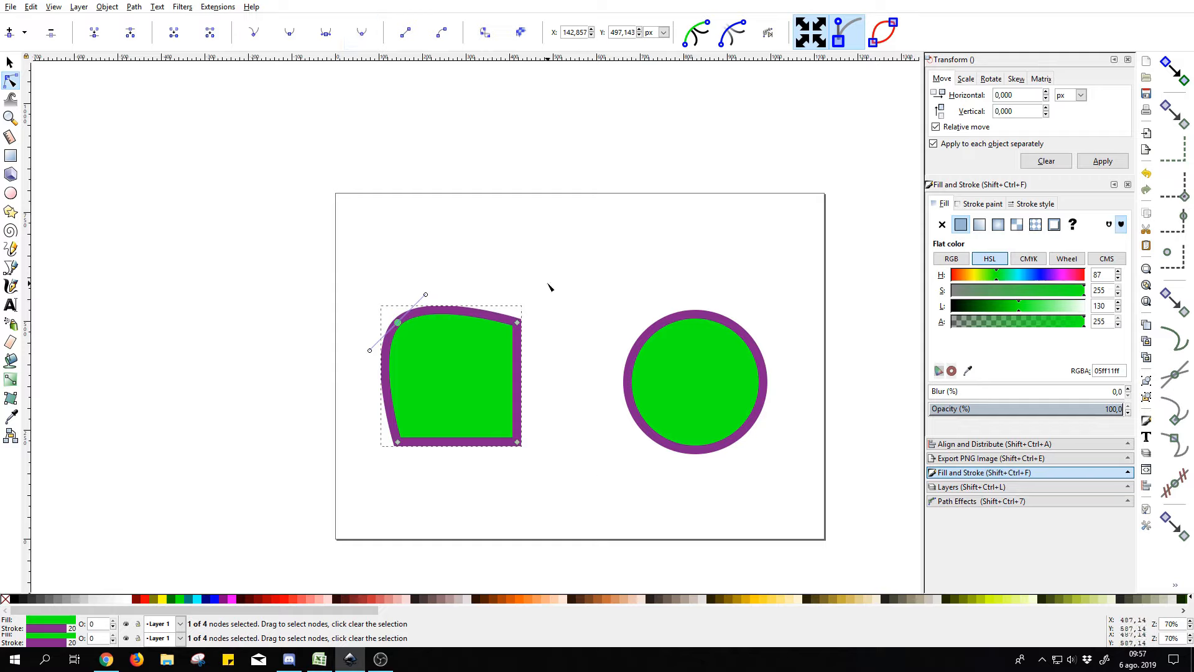
Select all four nodes of the square and make them auto-smooth, rounding the whole shape, and clear the selection.
key("ctrl+a")
left_click_drag(556, 272, 346, 479)
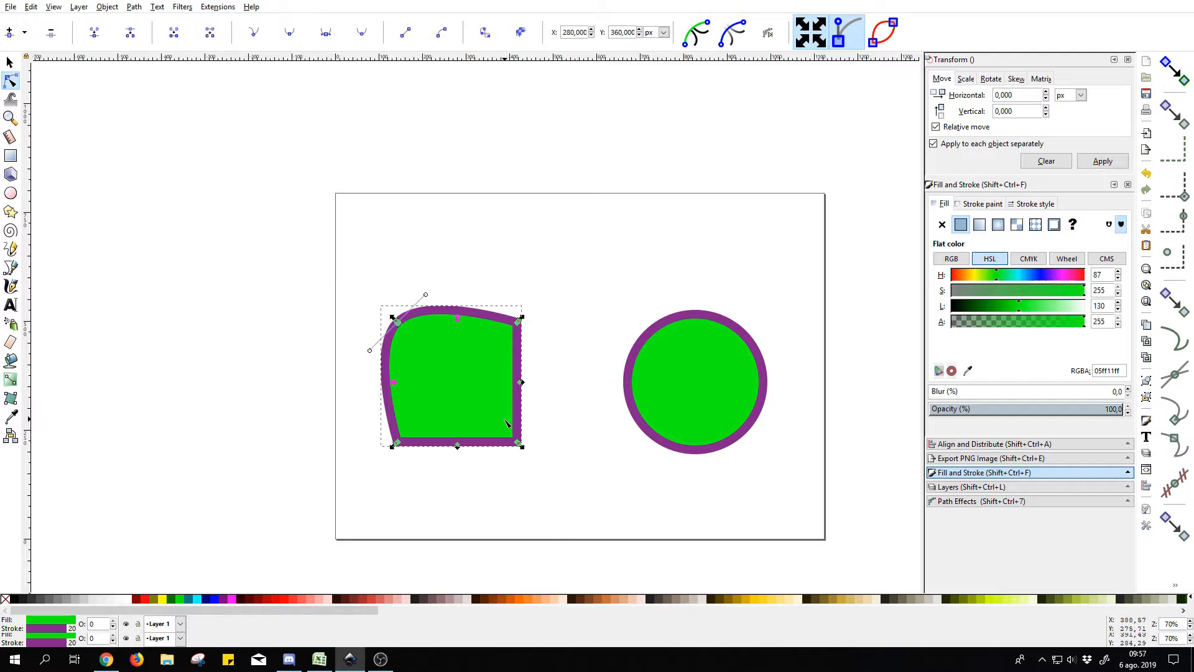
left_click(560, 273)
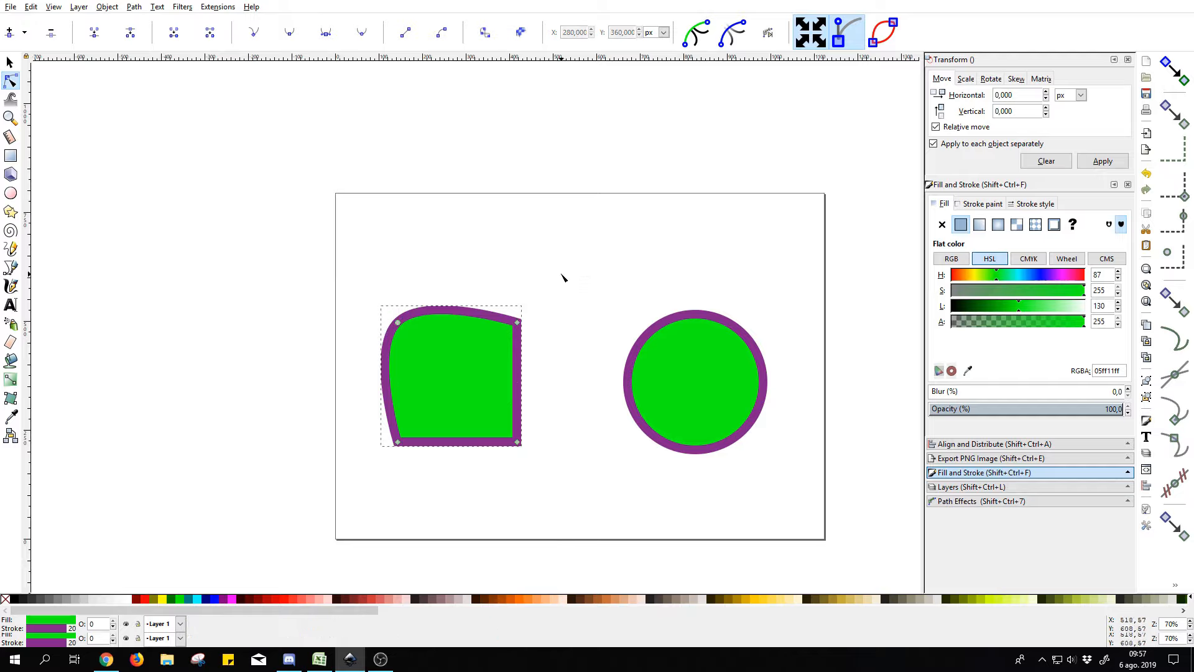
left_click_drag(560, 275, 348, 480)
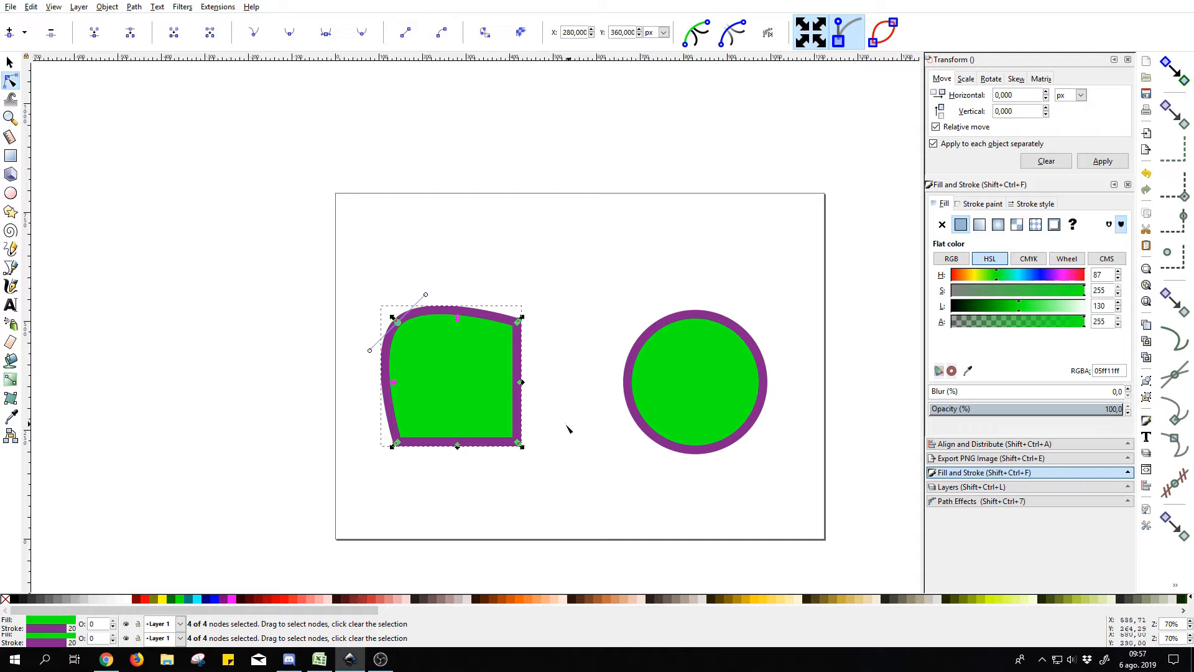
left_click(361, 31)
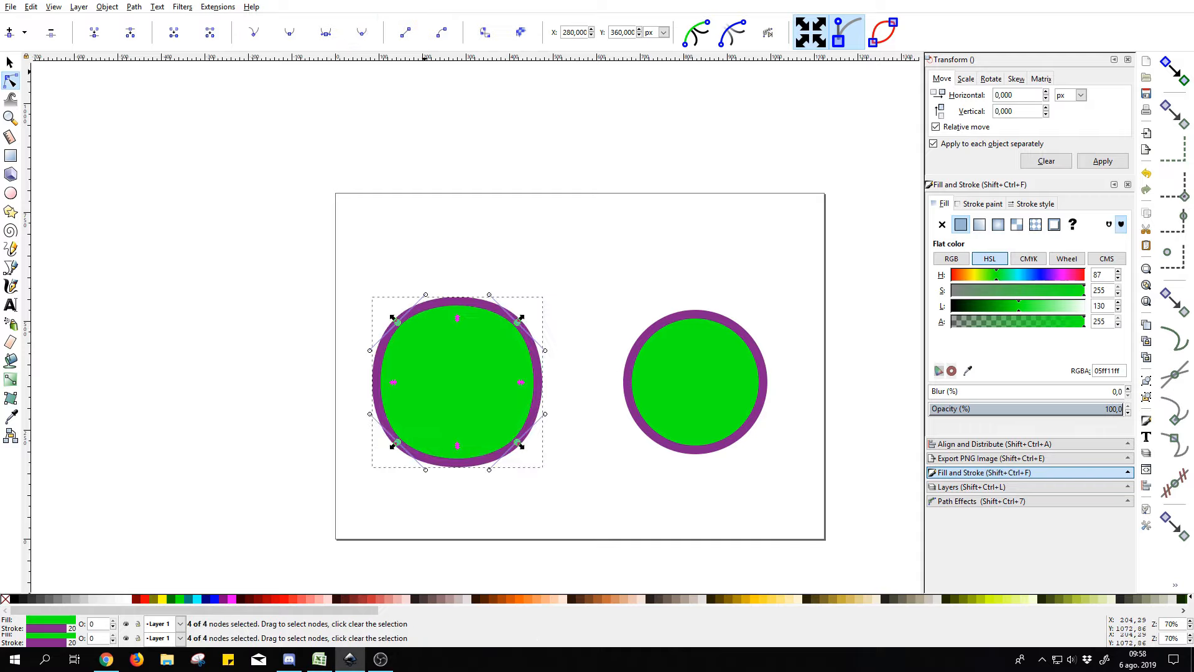
left_click(577, 324)
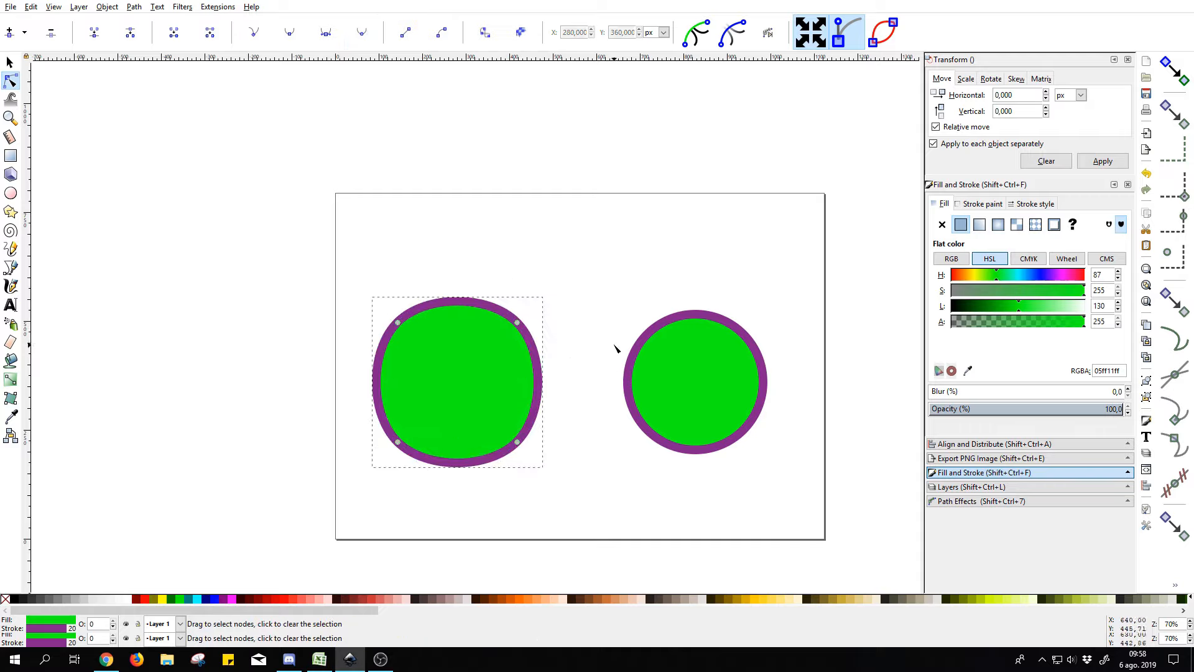
left_click(544, 274)
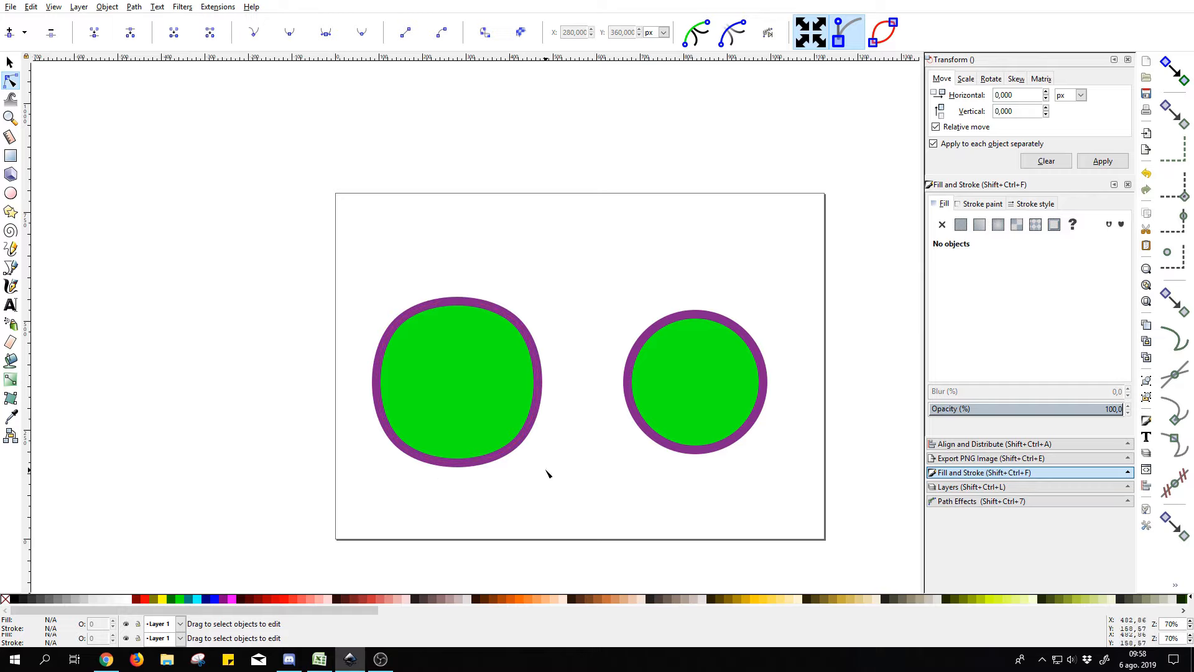
Select the rounded square's path, rubber-band its nodes with an area spanning both shapes, and clear the selection.
left_click(532, 439)
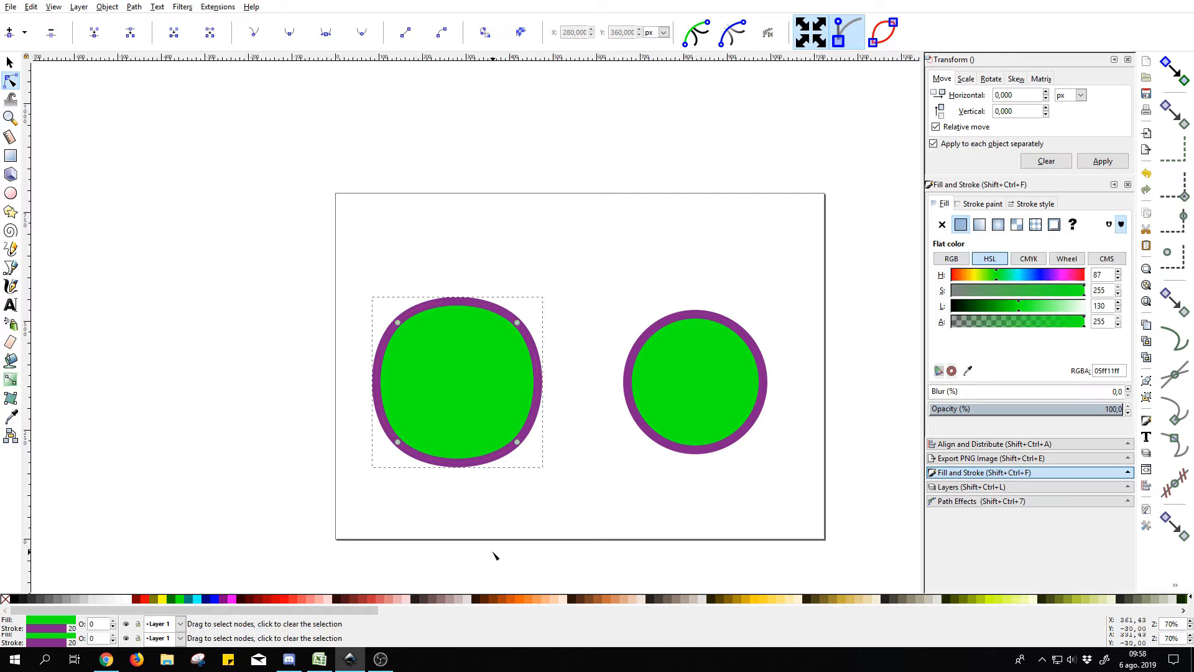
left_click_drag(831, 238, 365, 489)
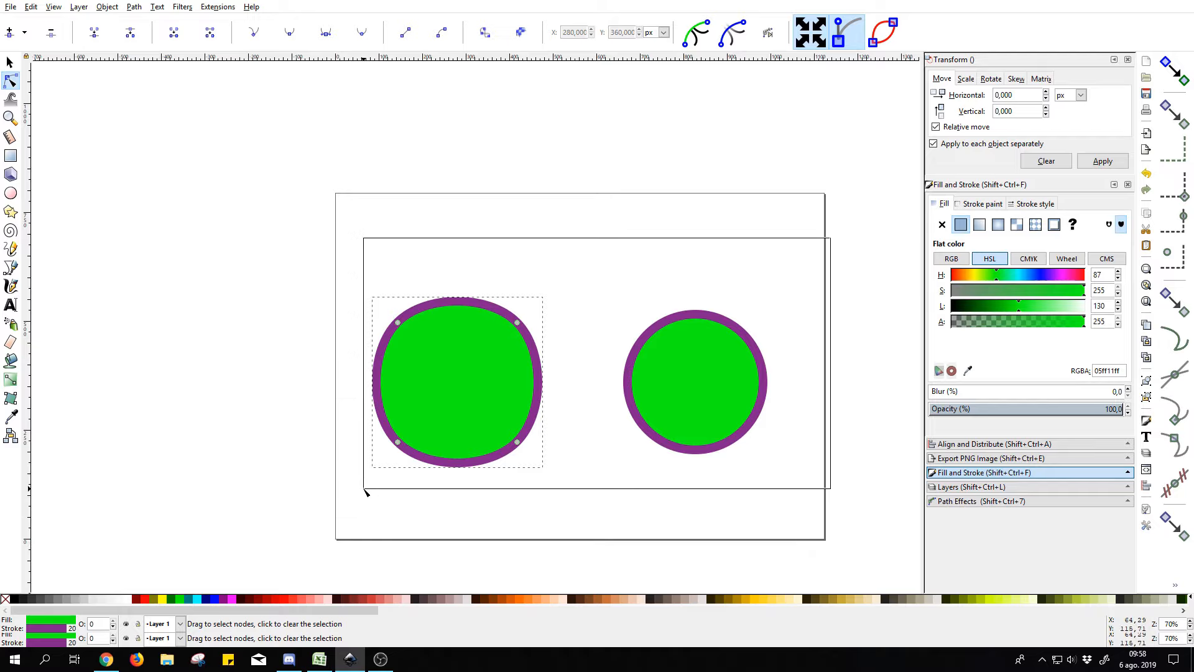
left_click_drag(366, 492, 367, 493)
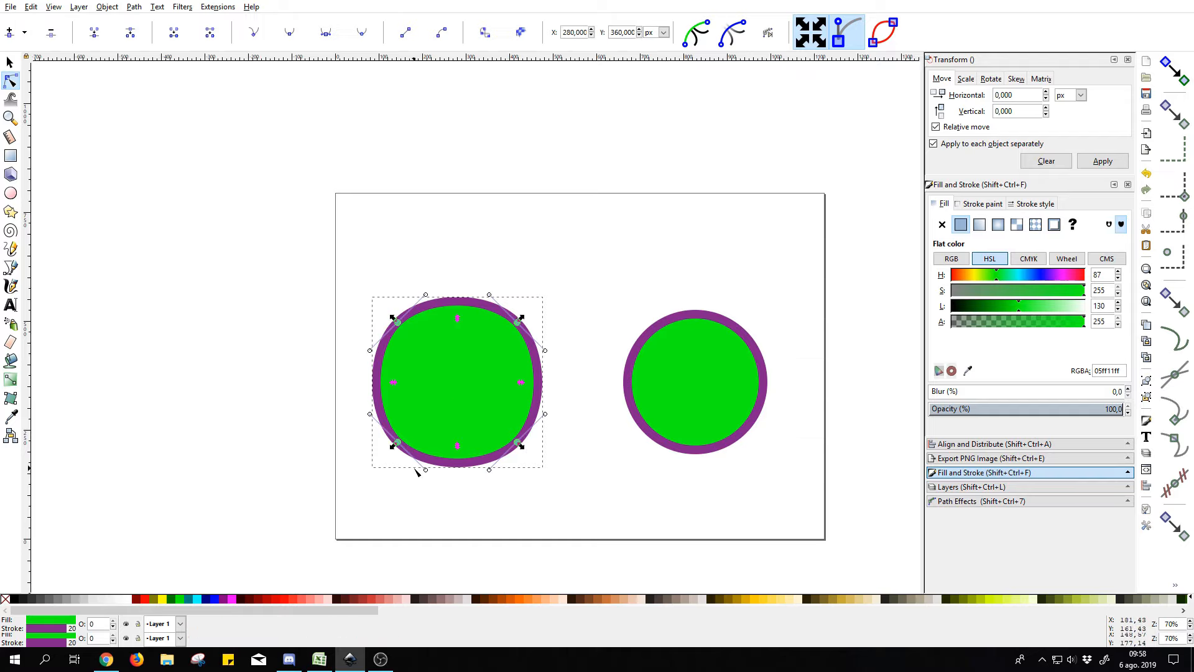
left_click(667, 408)
left_click(582, 477)
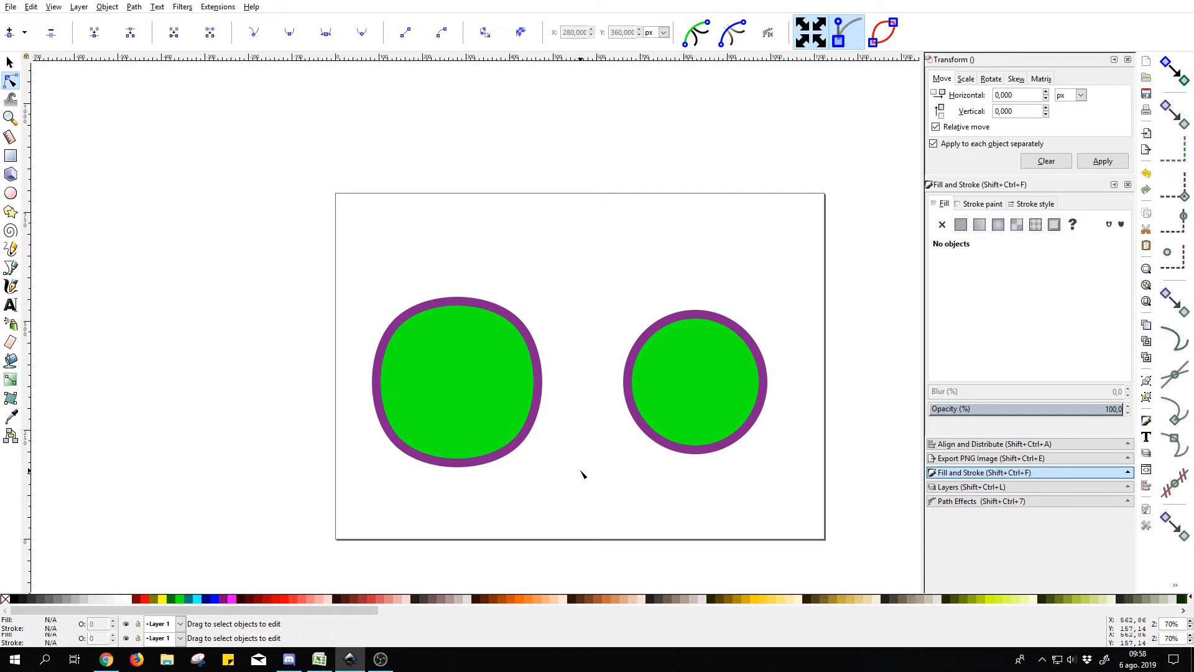
Select the rounded square's path again for node editing.
left_click(525, 420)
left_click(560, 426)
left_click(498, 400)
left_click(613, 440)
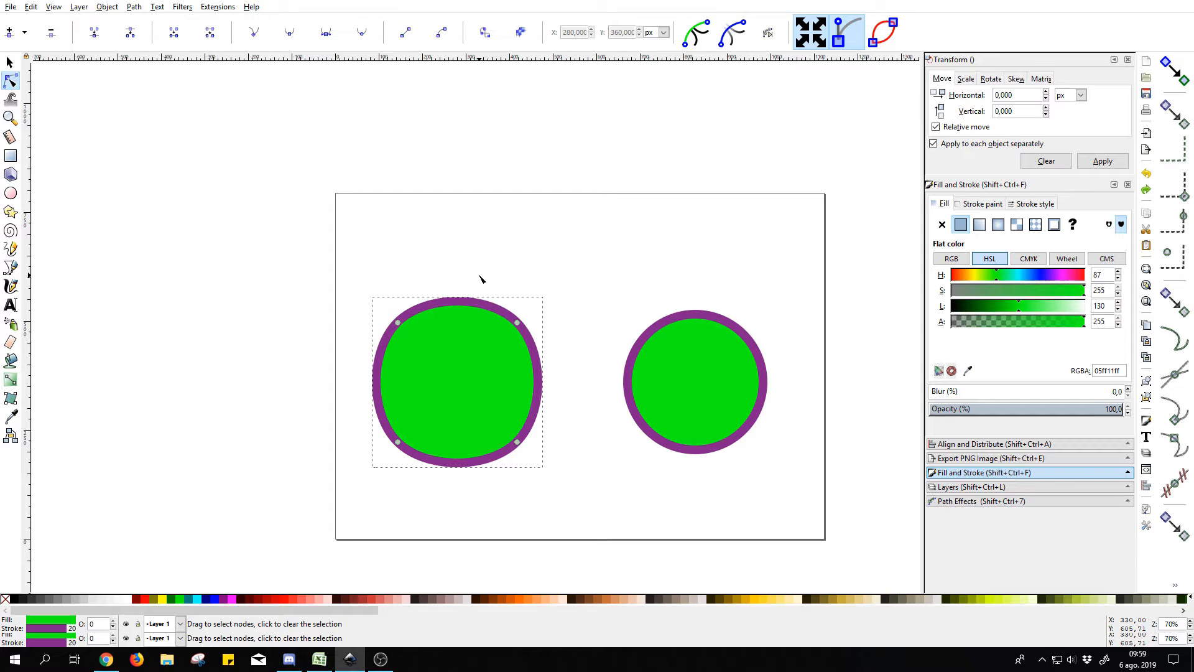
Select the rounded square's upper-right node by rubber band, pick its upper-left node, and clear the node selection.
scroll(471, 366, "up", 1, "ctrl")
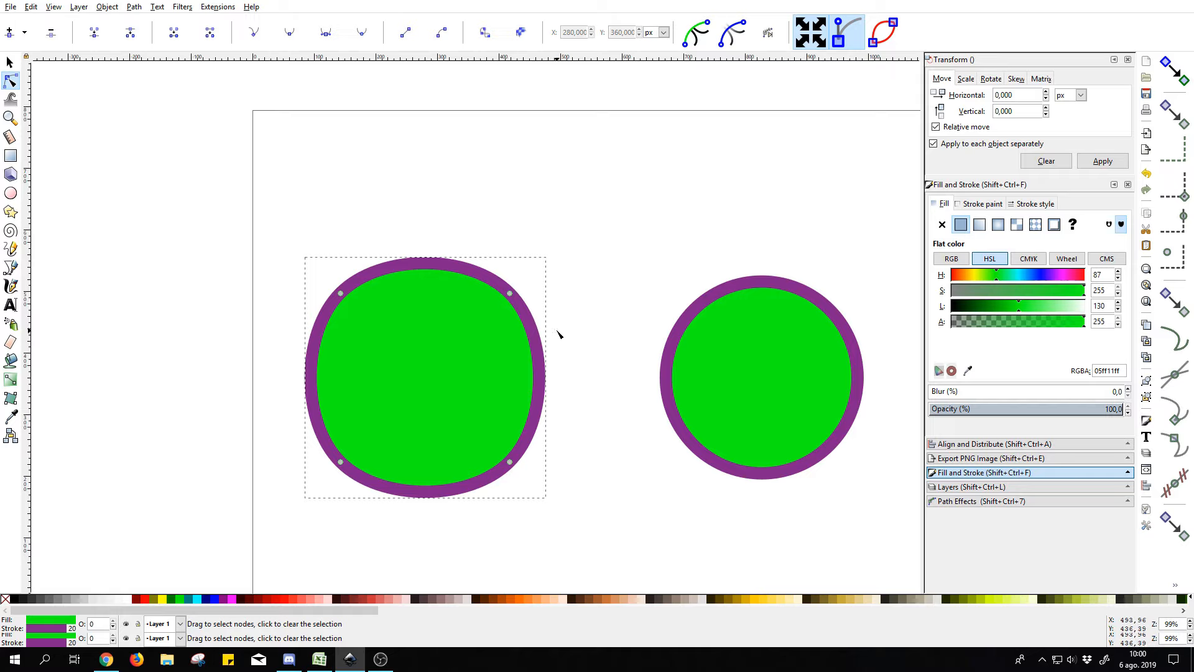
left_click_drag(538, 251, 489, 363)
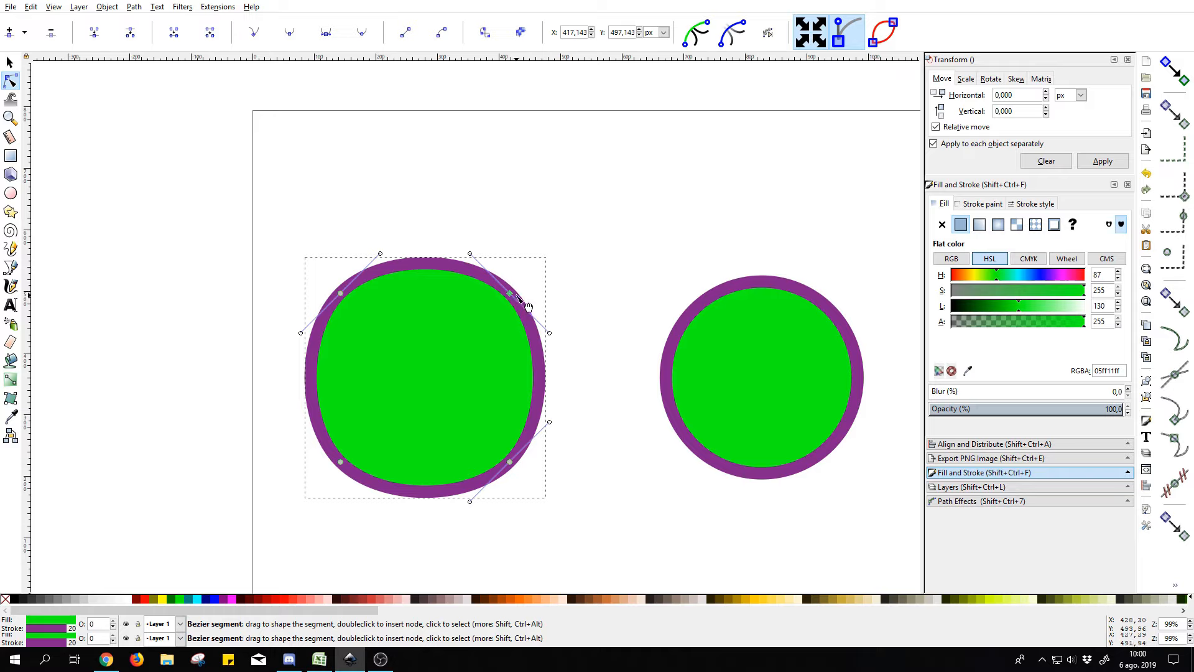
left_click(341, 293)
left_click(625, 283)
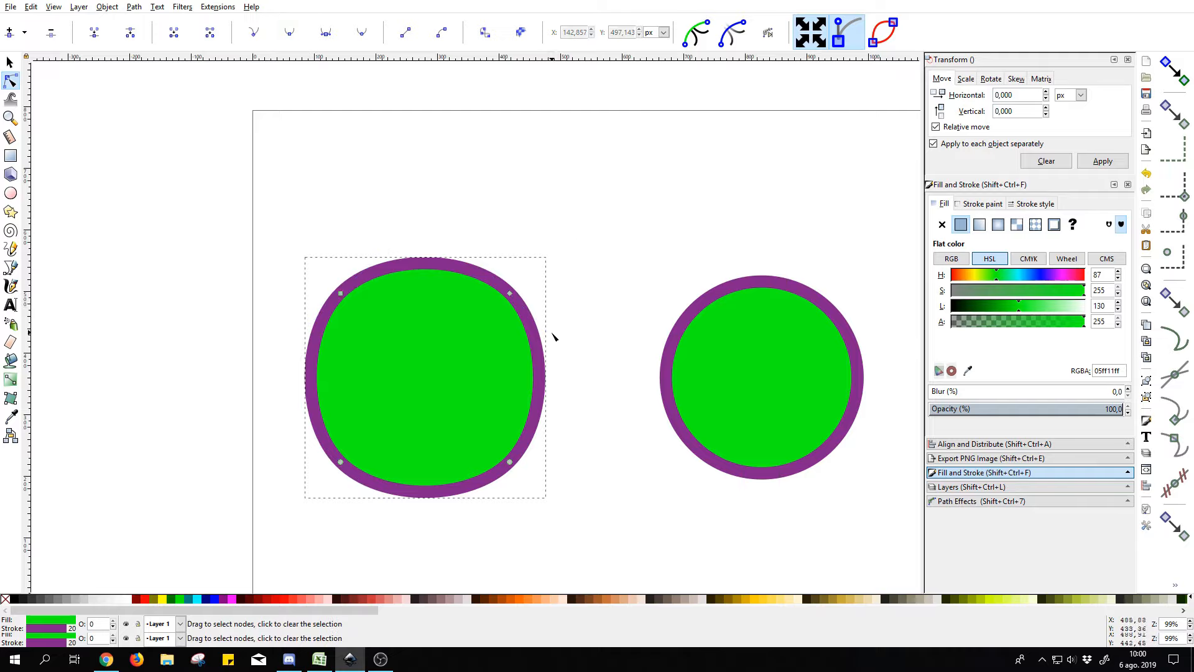
Select the two end nodes of the rounded square's left segment and clear the node selection.
scroll(436, 325, "down", 1)
scroll(410, 313, "up", 1)
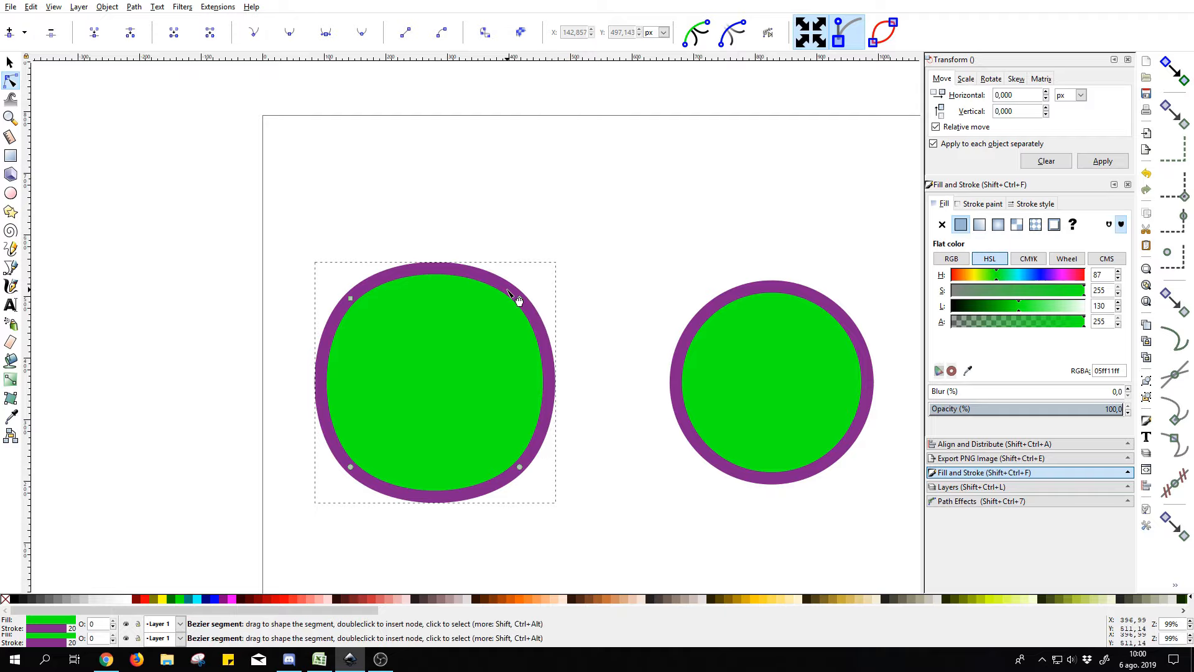
left_click(350, 297)
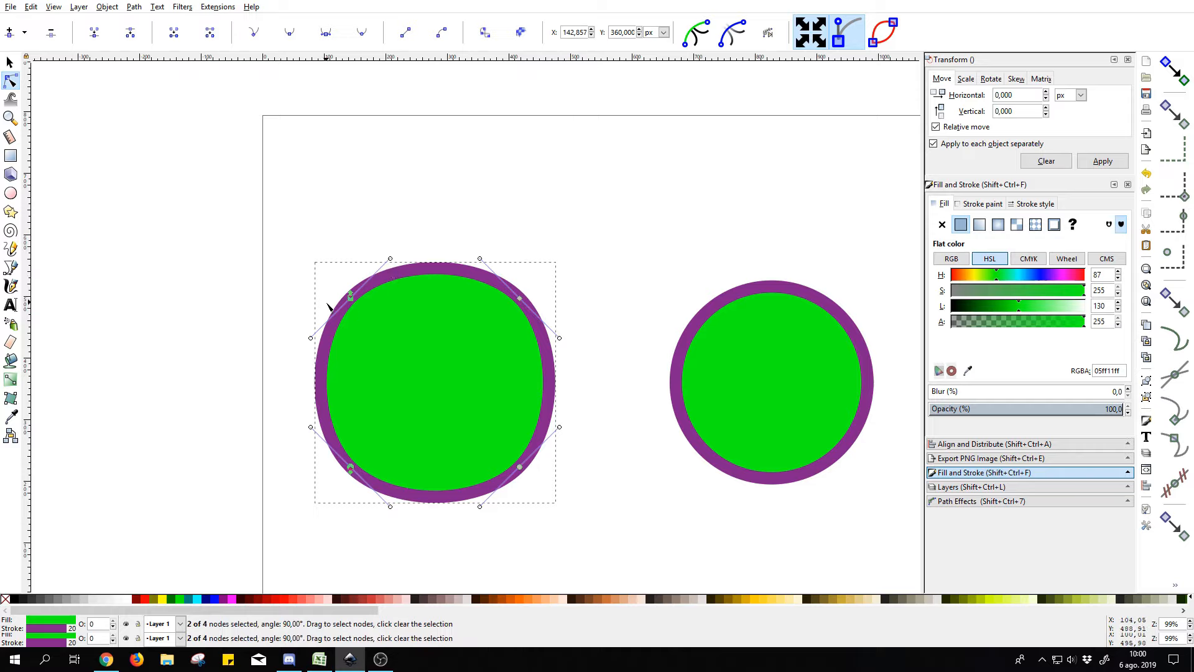
left_click(598, 244)
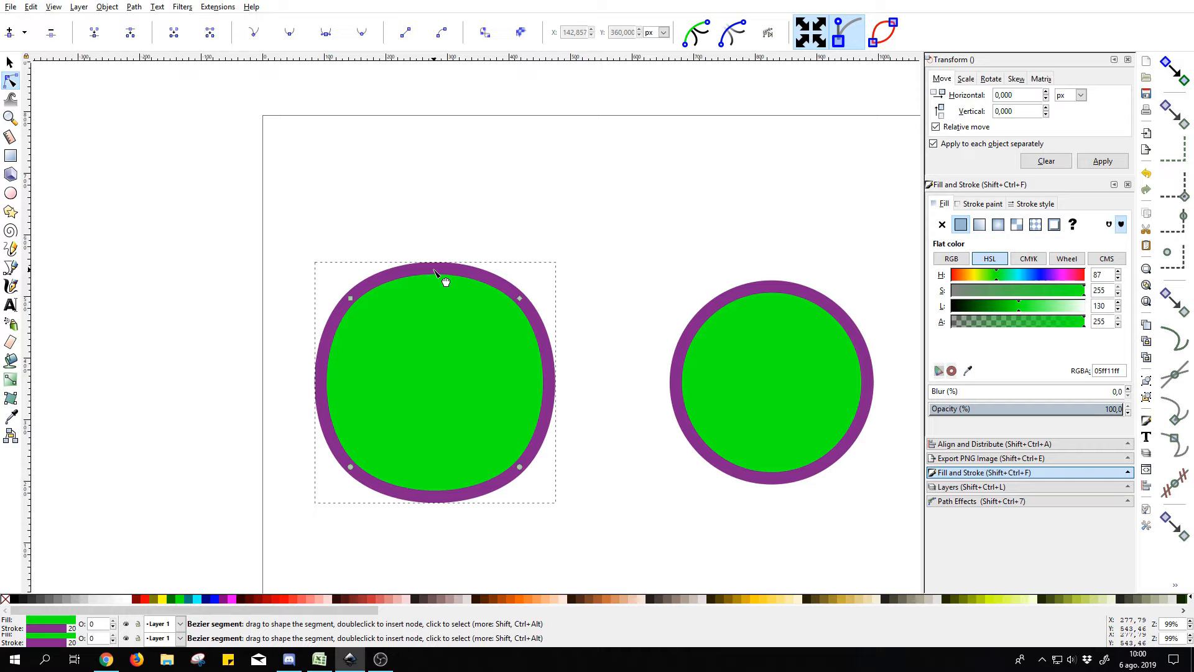
Try reshaping the rounded square's top segment by pulling its middle outward and back.
left_click_drag(435, 271, 414, 234)
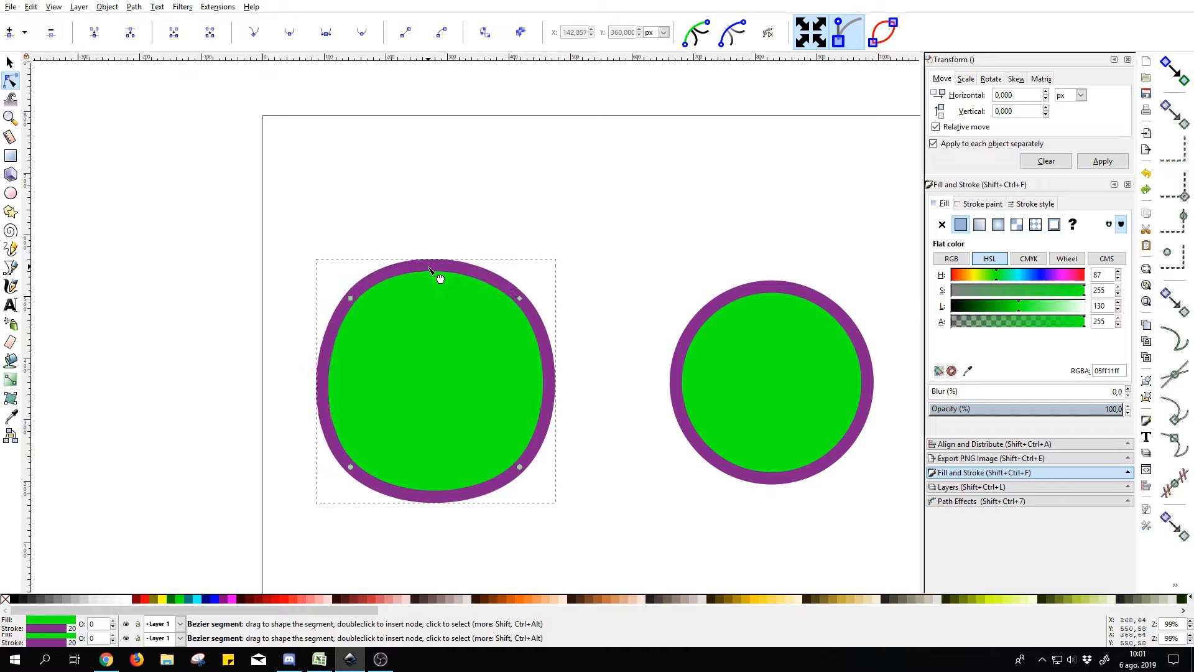
left_click_drag(443, 211, 449, 268)
Select the rounded square's upper-right node and try bending the top segment near its right and left ends.
left_click_drag(309, 233, 530, 346)
left_click_drag(573, 267, 492, 359)
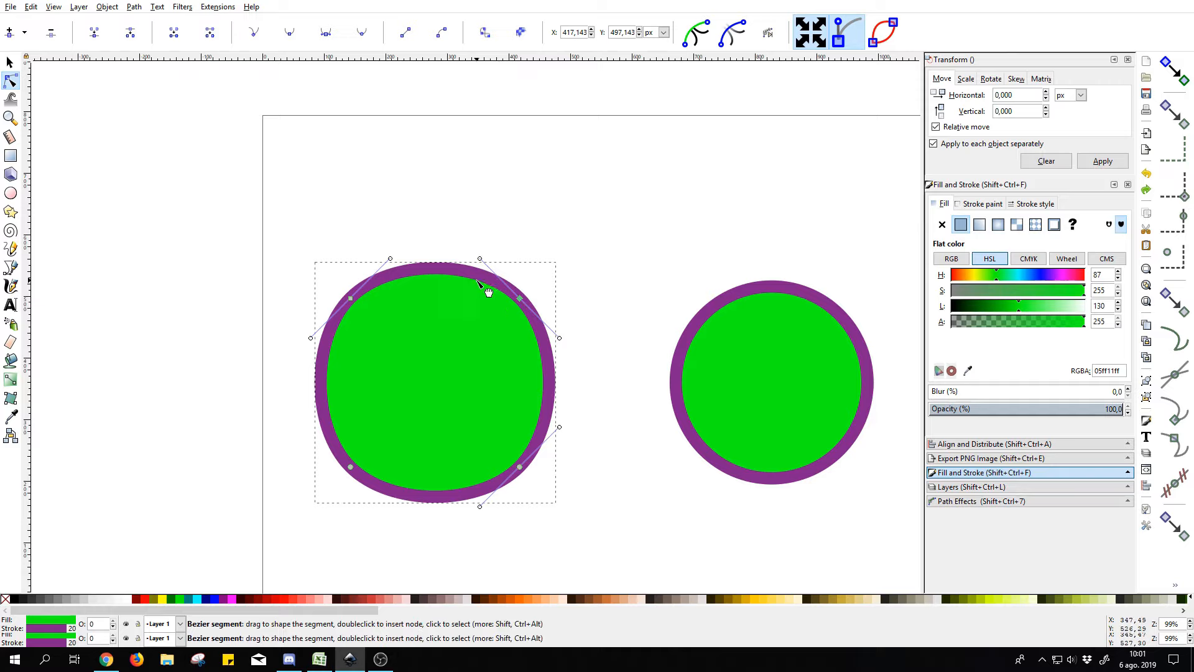
mouse_move(493, 287)
left_mouse_down()
mouse_move(541, 267)
mouse_move(615, 270)
mouse_move(490, 254)
mouse_move(474, 325)
mouse_move(488, 341)
mouse_move(531, 269)
mouse_move(503, 296)
left_mouse_up()
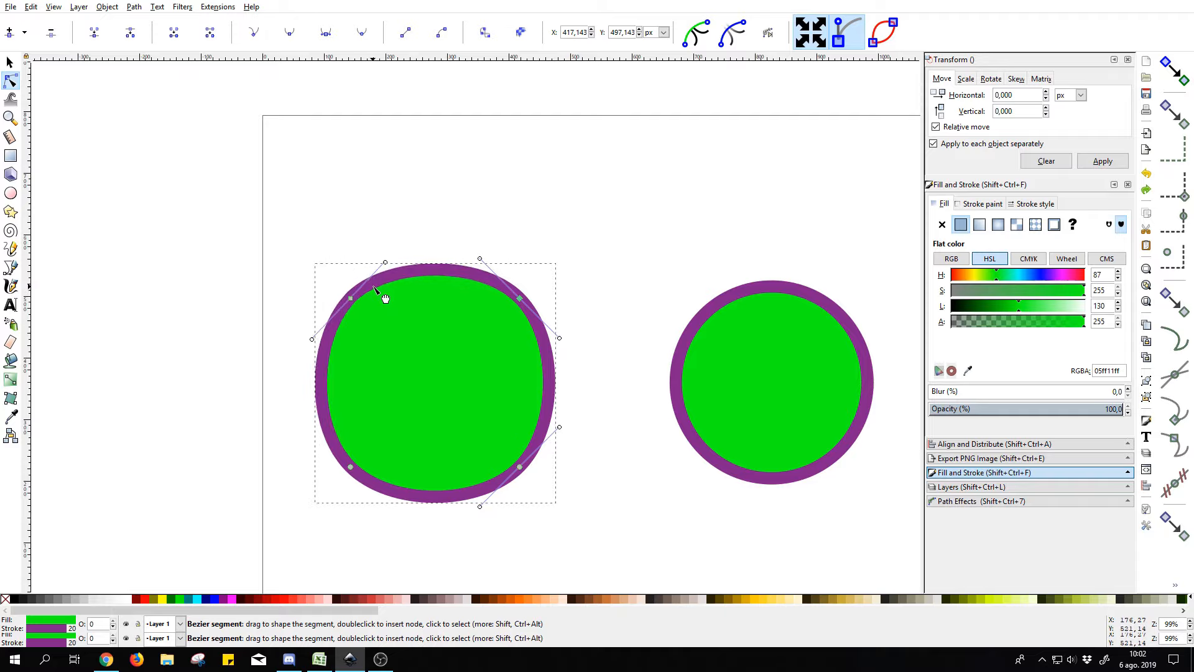
left_click_drag(372, 275, 399, 294)
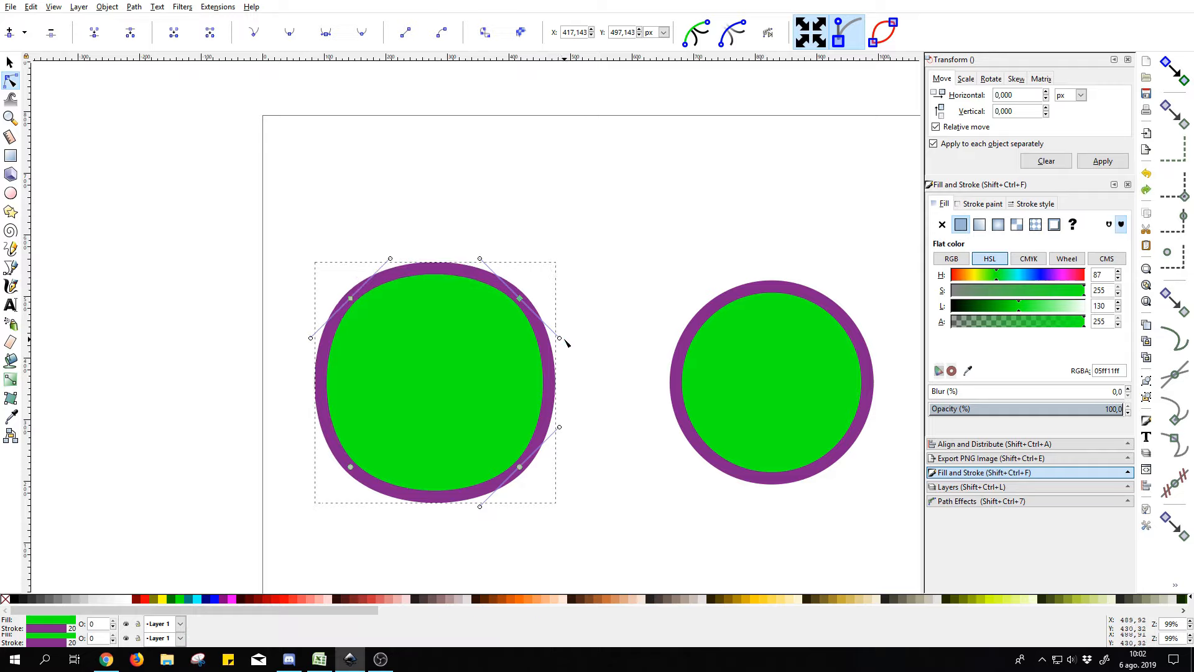
Rubber-band select only the rounded square's upper-left node and clear the node selection.
left_click_drag(306, 282, 361, 340)
left_click(423, 321)
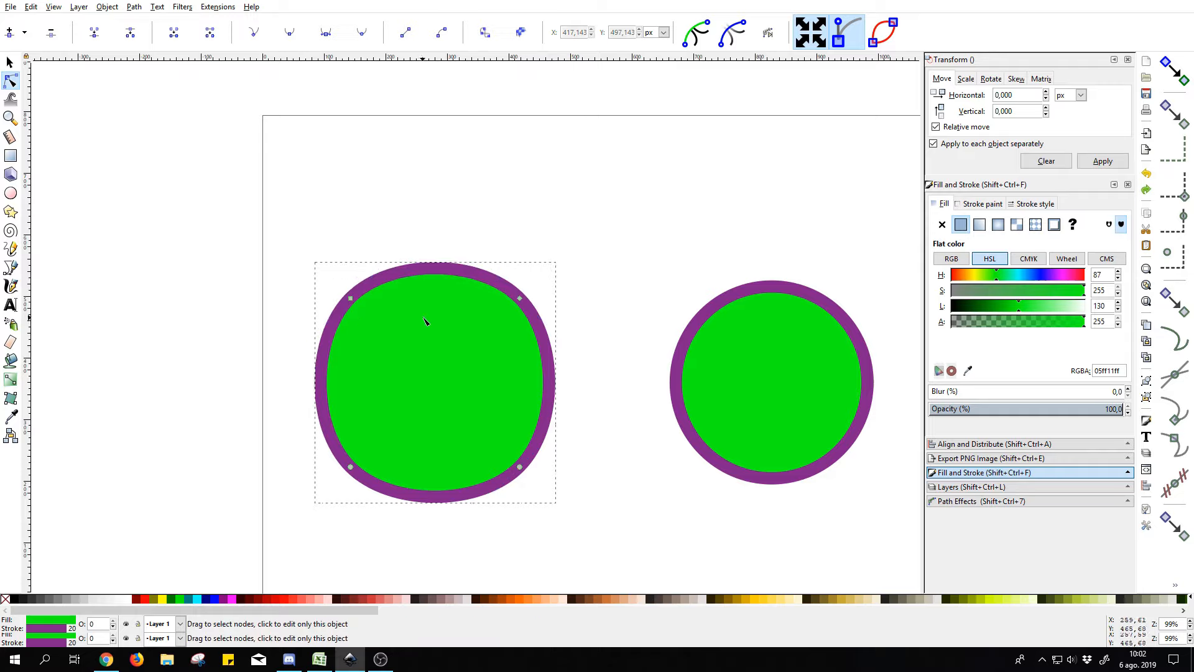
left_click_drag(291, 274, 377, 328)
left_click(608, 261)
Select both end nodes of the rounded square's top segment by picking the segment itself.
left_click(431, 271)
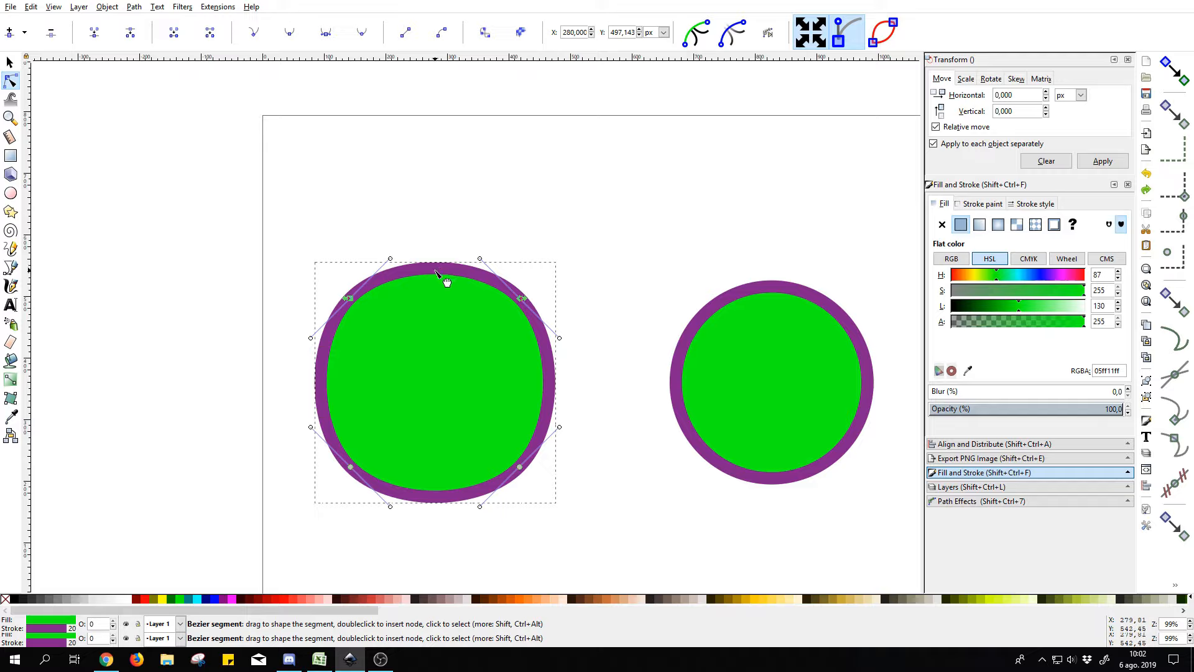
left_click_drag(314, 218, 601, 284)
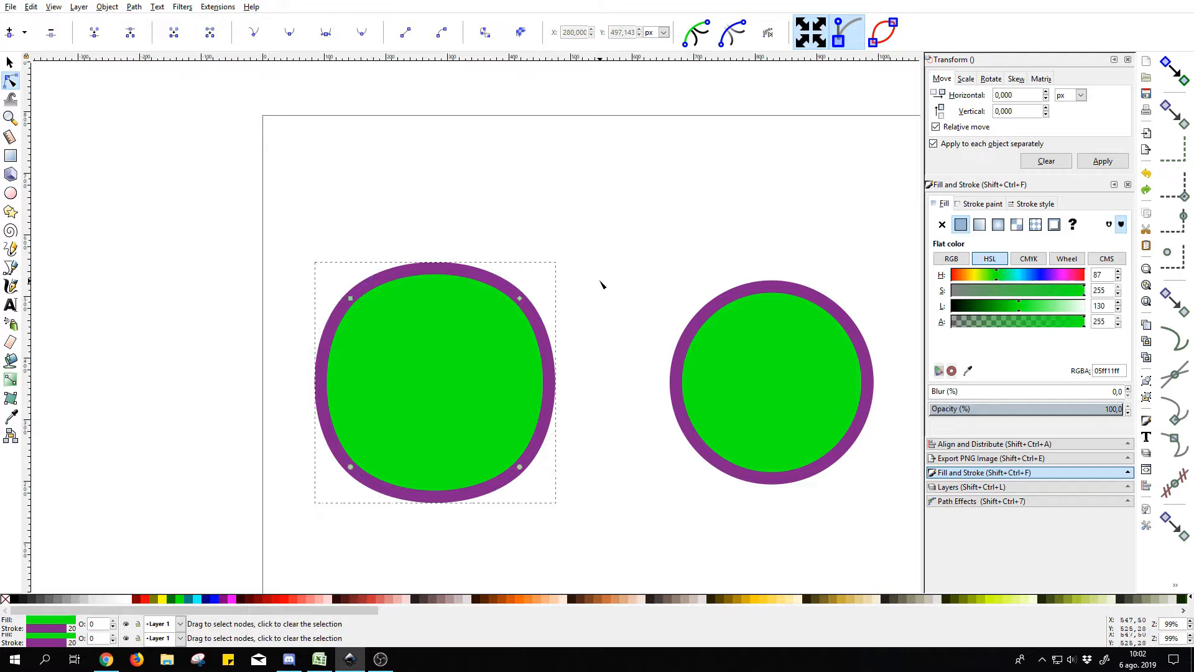
left_click(443, 275)
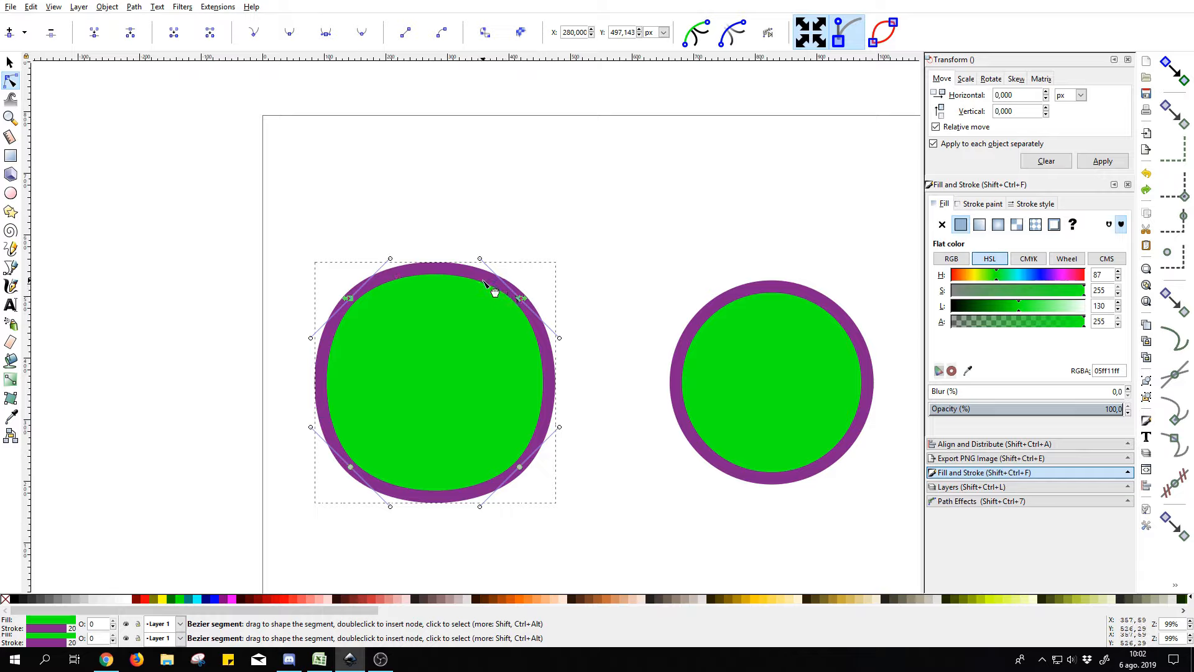
Insert a node near the left end of the rounded square's top segment, try pulling it upward, and undo the moves.
double_click(396, 278)
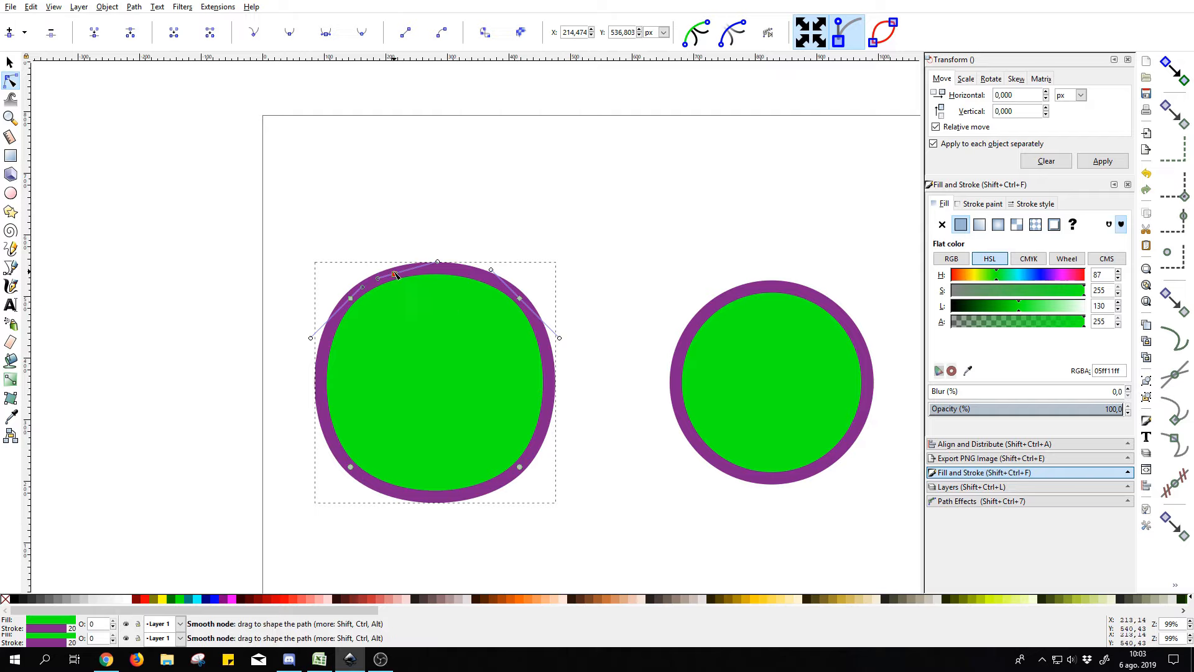
left_click_drag(395, 276, 384, 223)
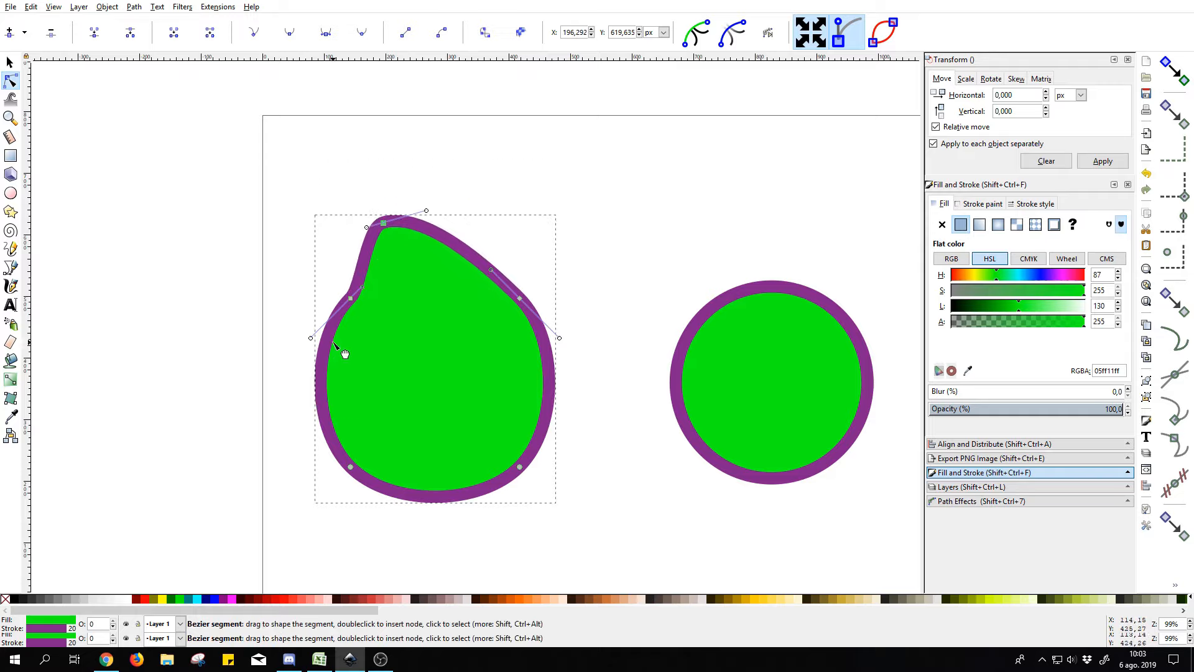
left_click_drag(383, 223, 371, 195)
left_click_drag(427, 232, 409, 202)
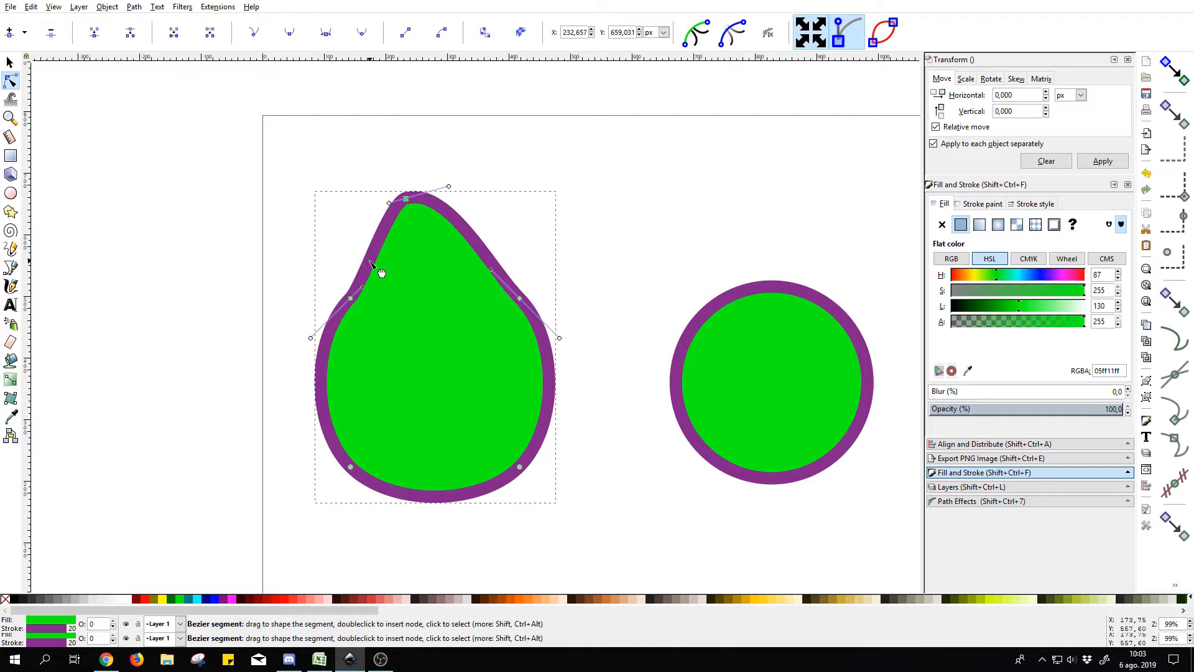
left_click(409, 201)
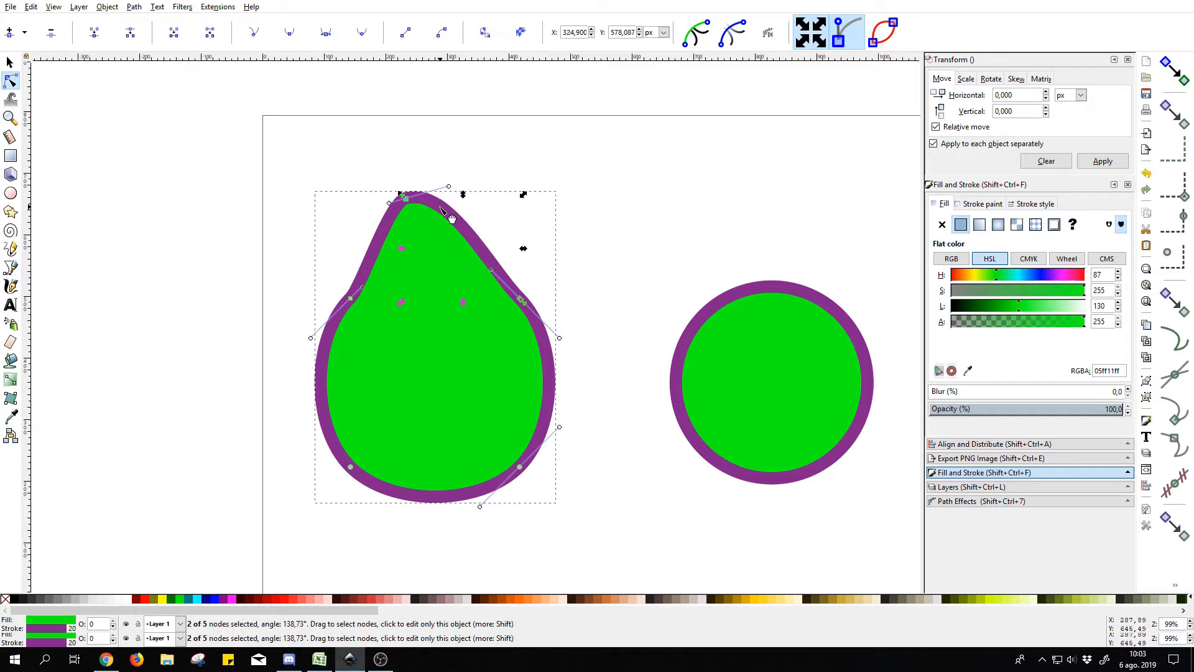
left_click(447, 167)
key("ctrl+z")
key("ctrl+z")
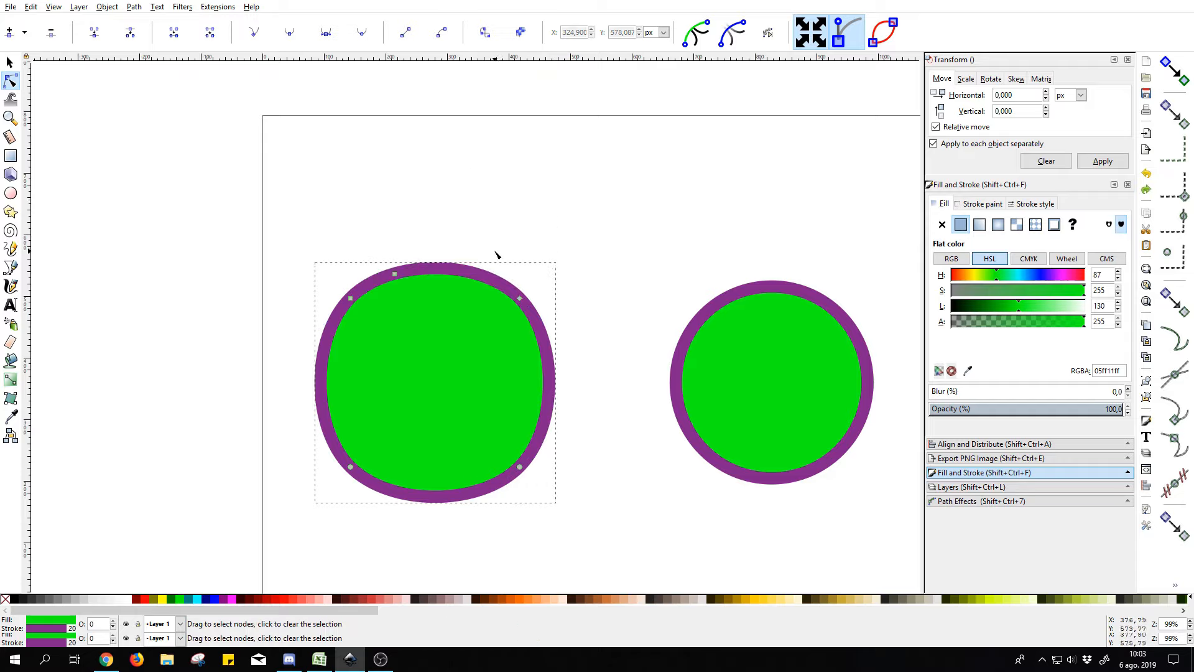
Try bending the top segment upward and partway back on the right side of the inserted node, and undo both bends.
left_click_drag(458, 280, 480, 204)
left_click(495, 231)
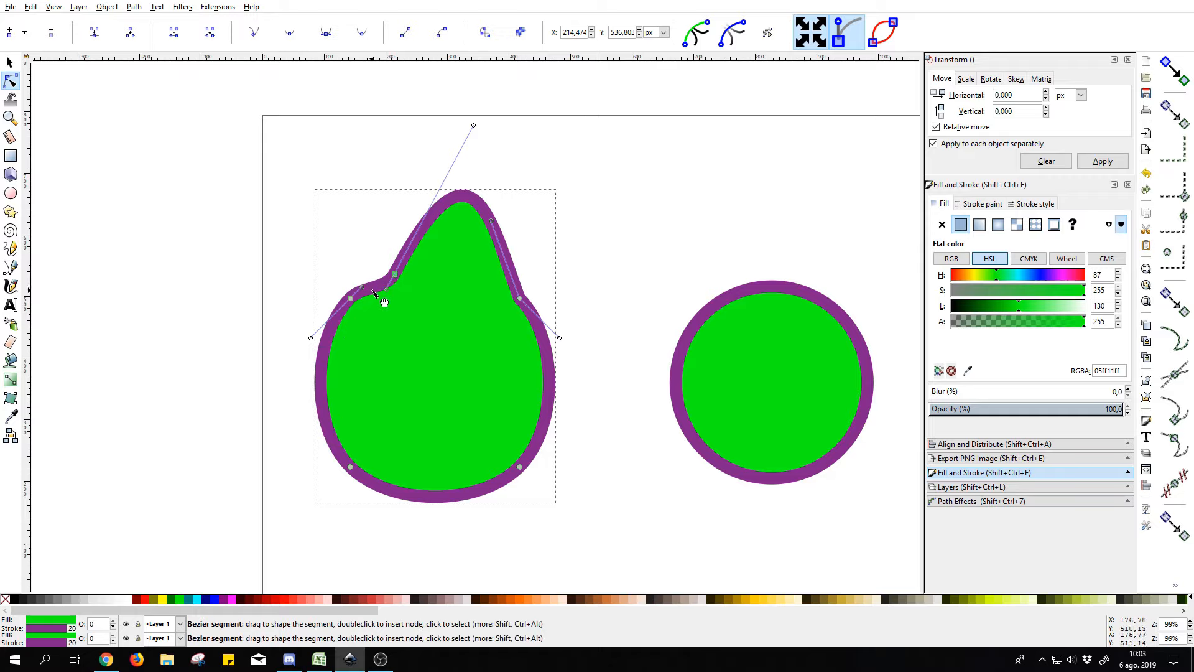
left_click_drag(483, 218, 484, 272)
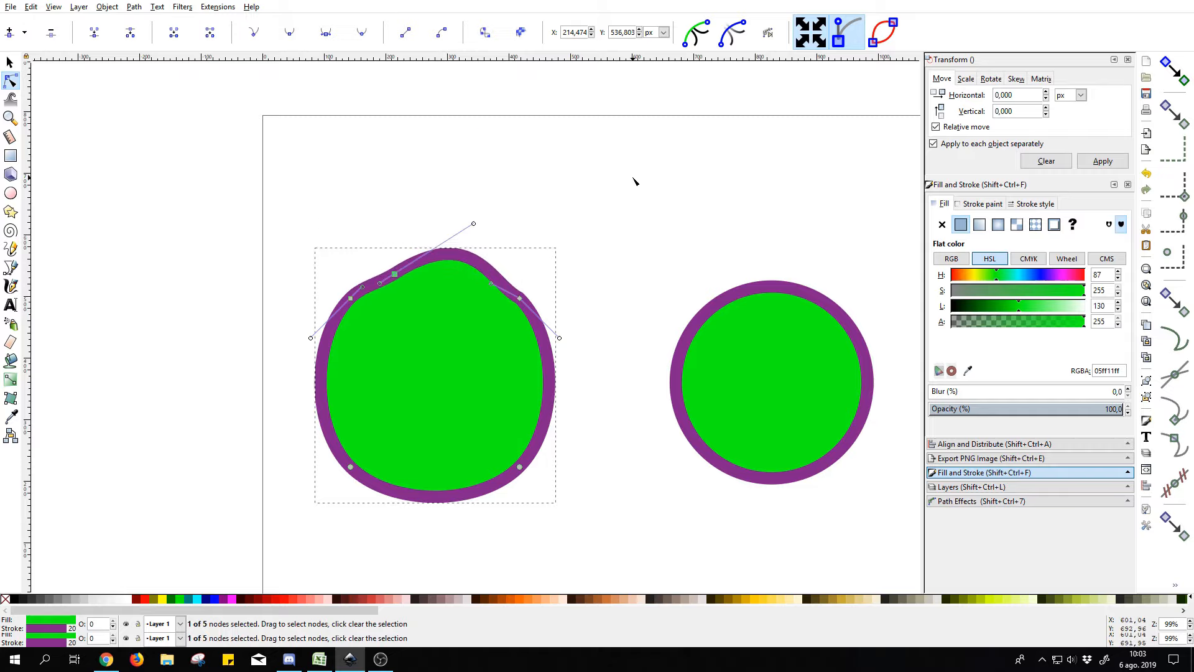
key("ctrl+z")
scroll(512, 346, "down", 1)
key("ctrl+shift+z")
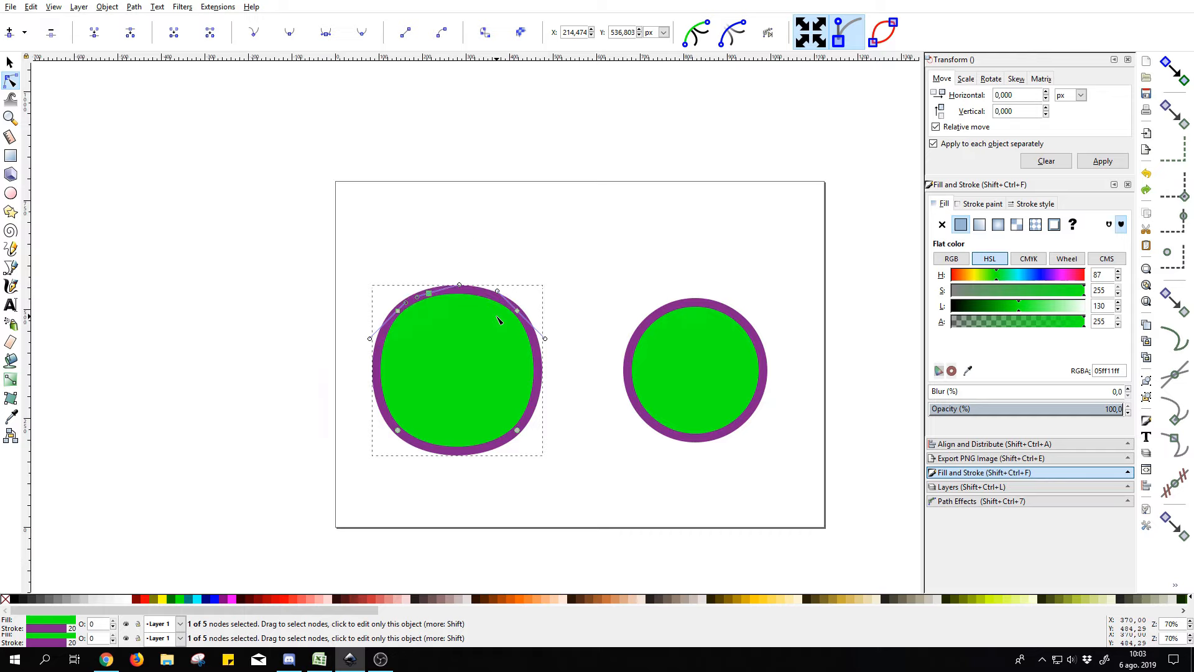
scroll(500, 315, "up", 1)
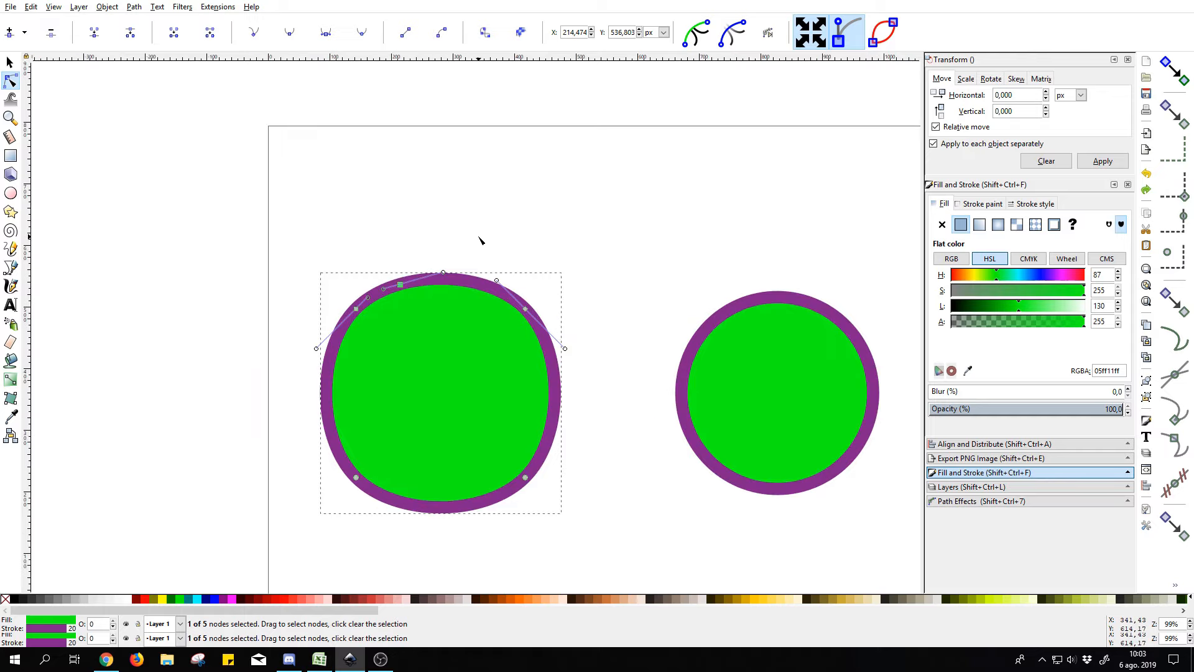
Delete the off-centre node and insert one exactly midway between the rounded square's two upper nodes.
key("Delete")
left_click_drag(306, 240, 627, 374)
left_click(597, 310)
left_click_drag(286, 268, 614, 341)
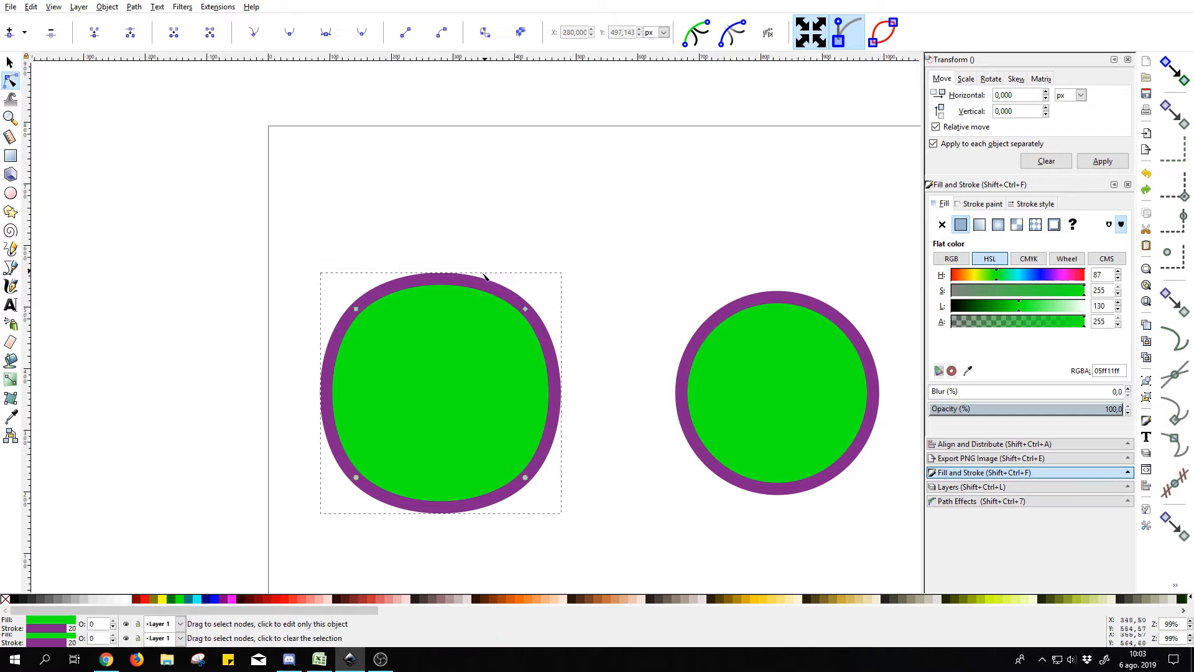
left_click(452, 292)
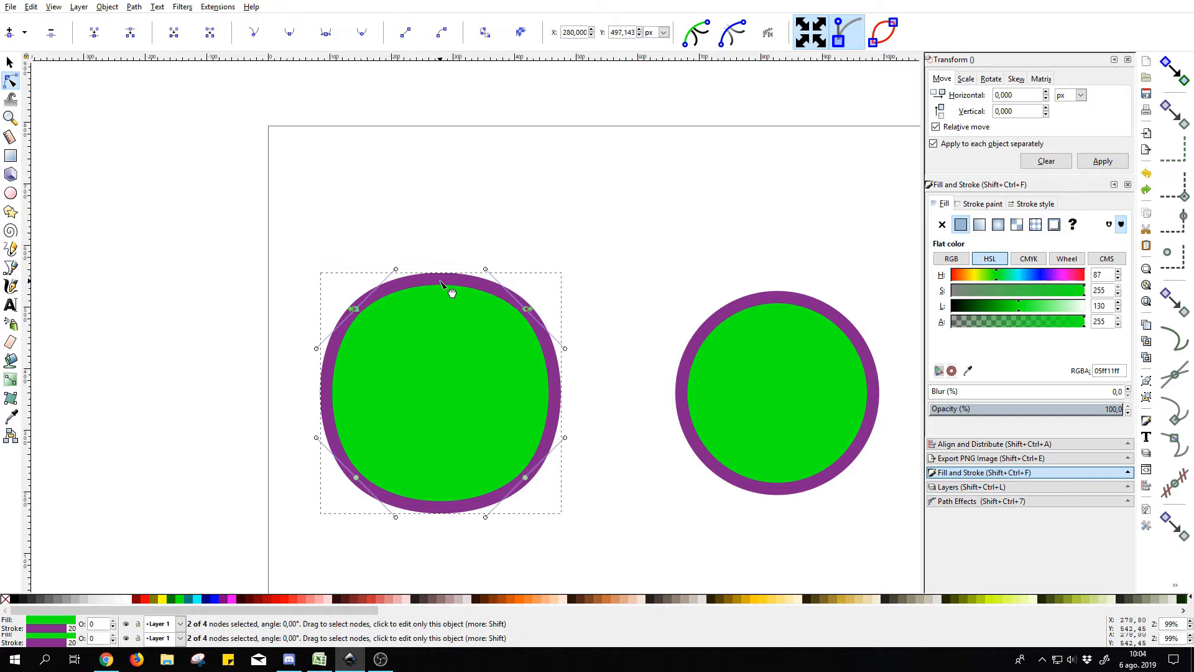
left_click(10, 36)
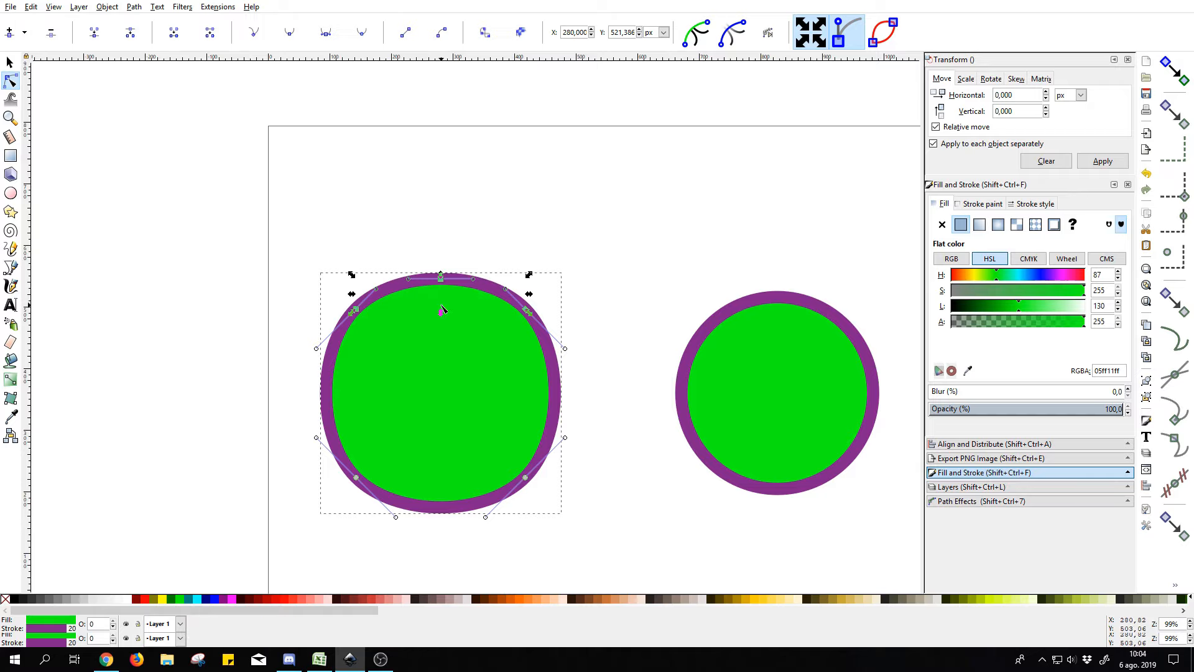
left_click(457, 252)
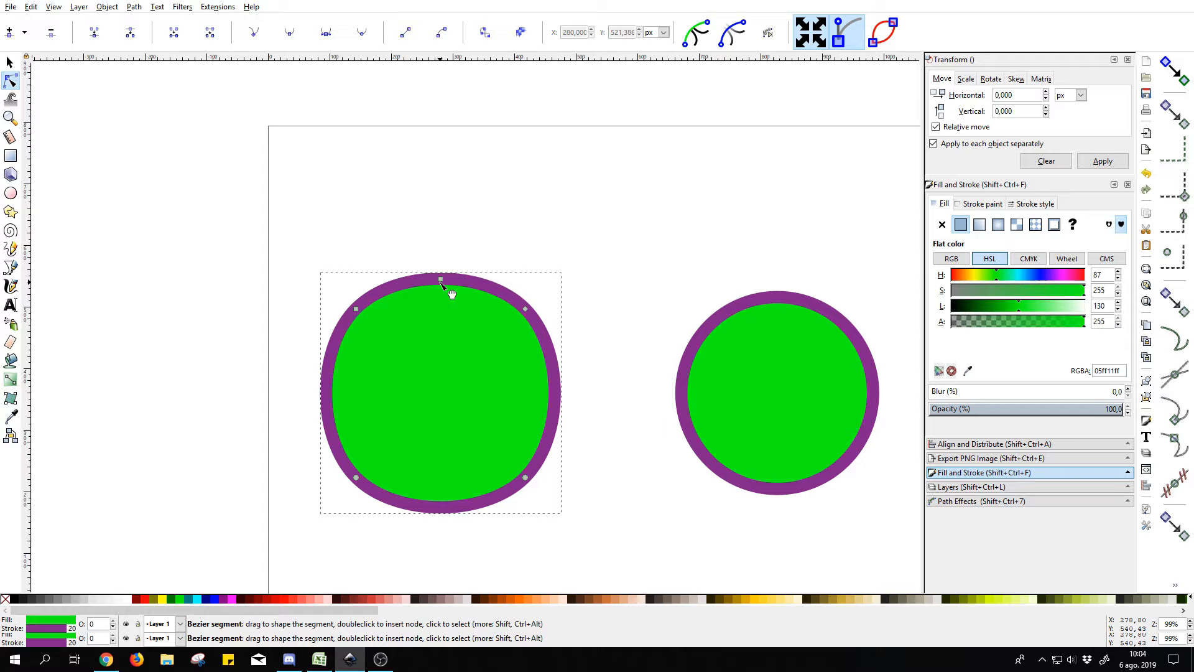
Pull the middle top node upward, make it a cusp node and angle its handles downward to shape a teardrop's pointed tip.
left_click_drag(441, 281, 446, 224)
left_click(256, 37)
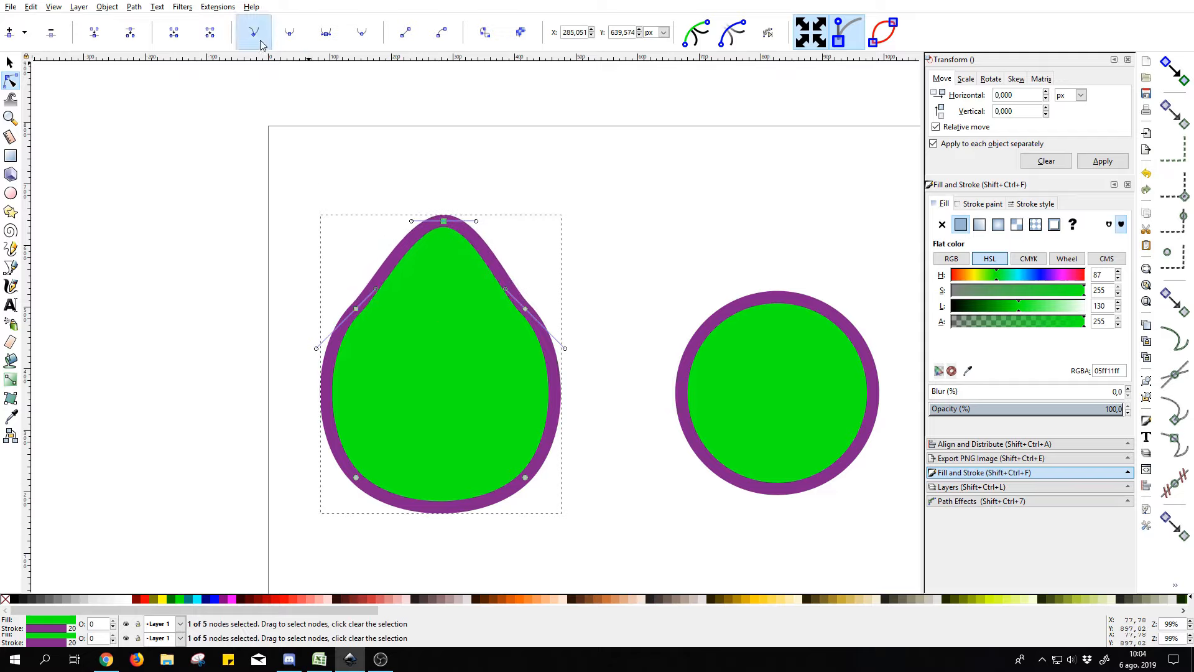
left_click_drag(476, 221, 408, 256)
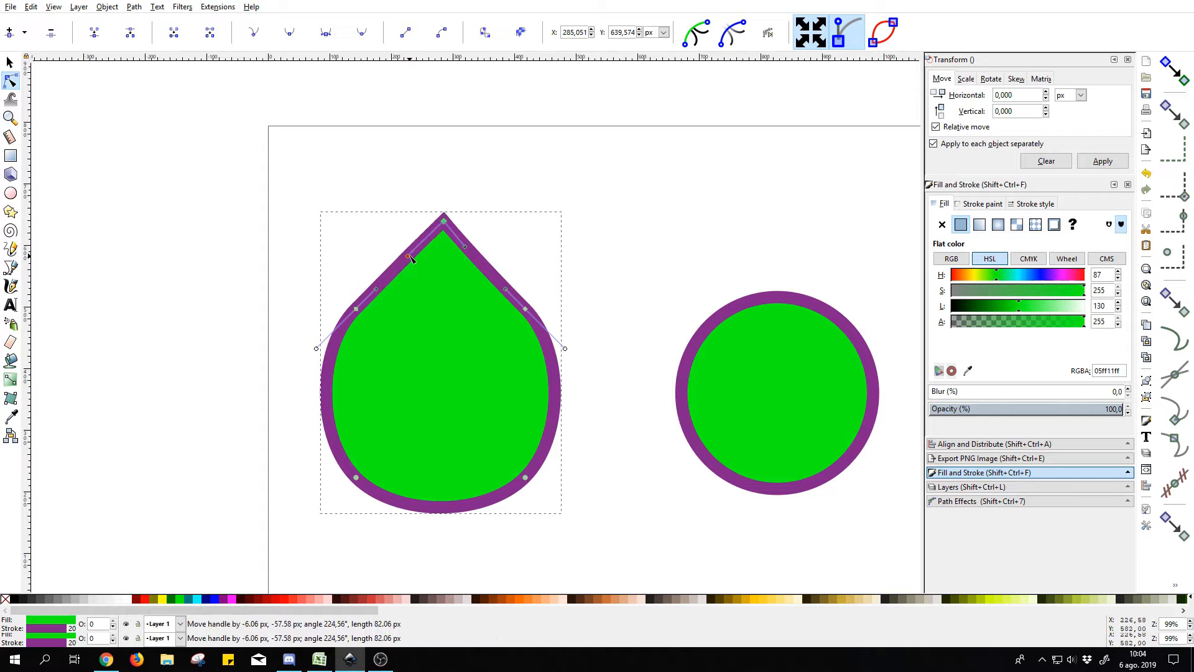
left_click(580, 219)
left_click(602, 489)
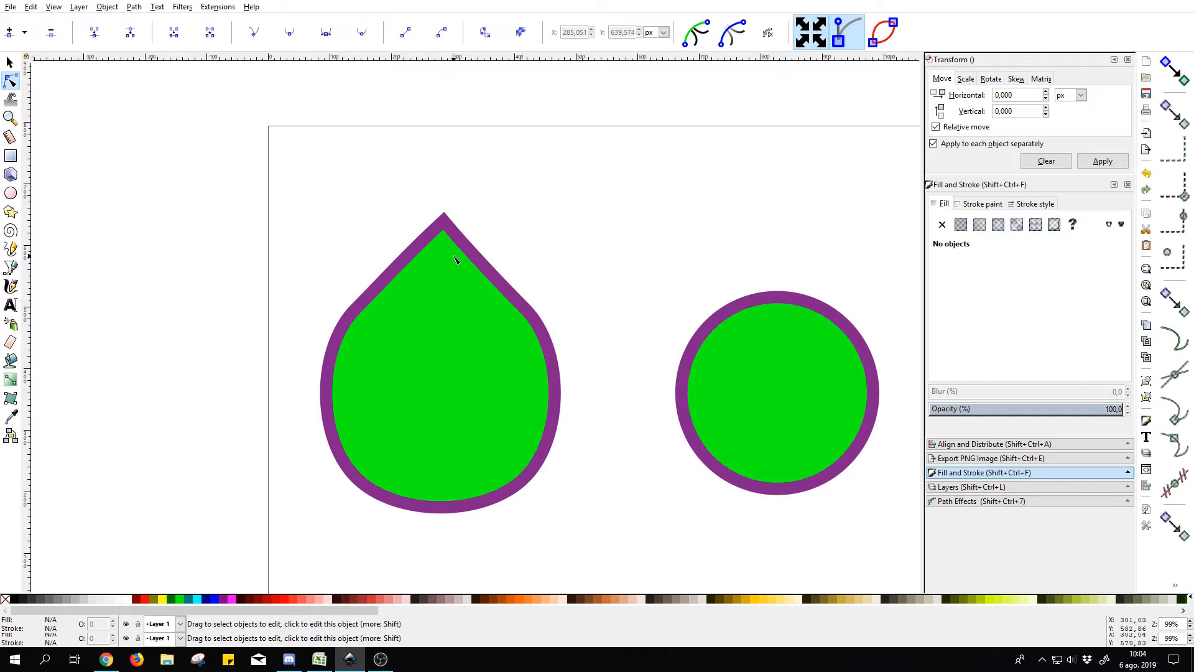
Try deleting the teardrop's tip node twice, undoing the deletion each time.
left_click(476, 255)
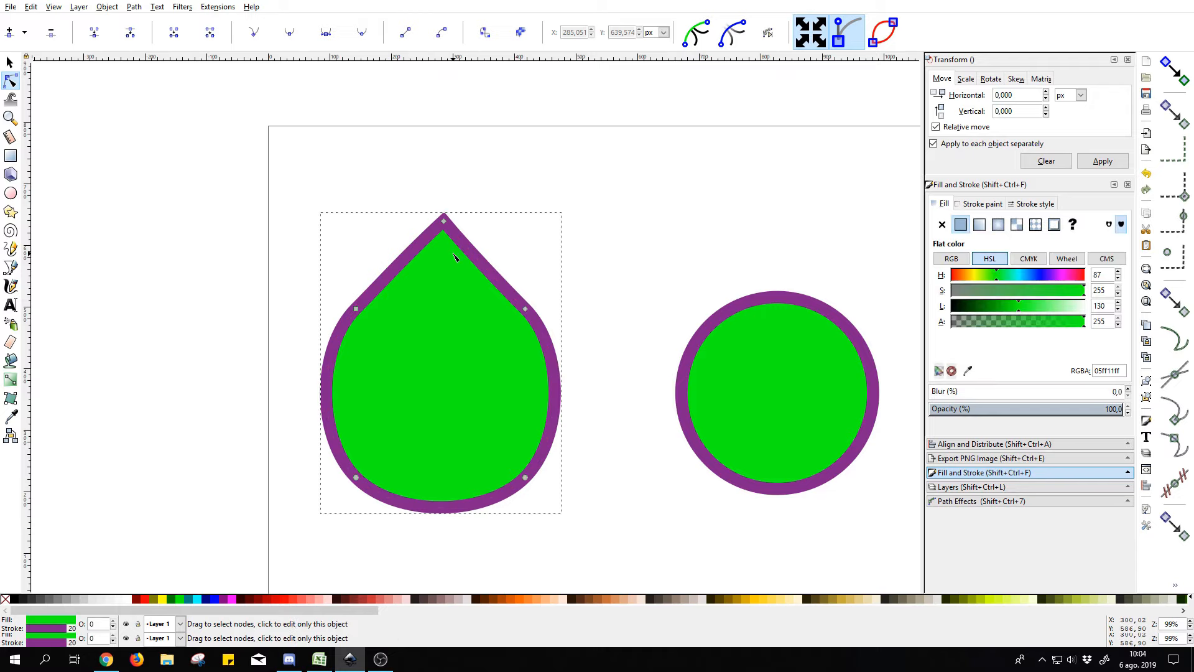
left_click(443, 221)
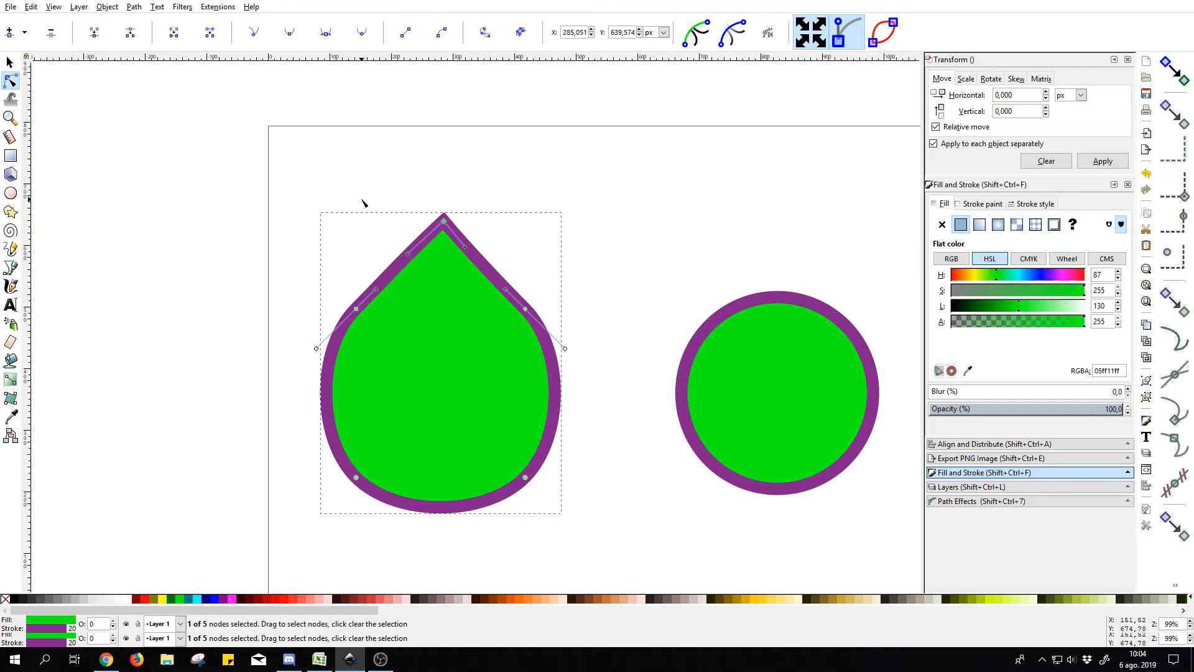
key("Delete")
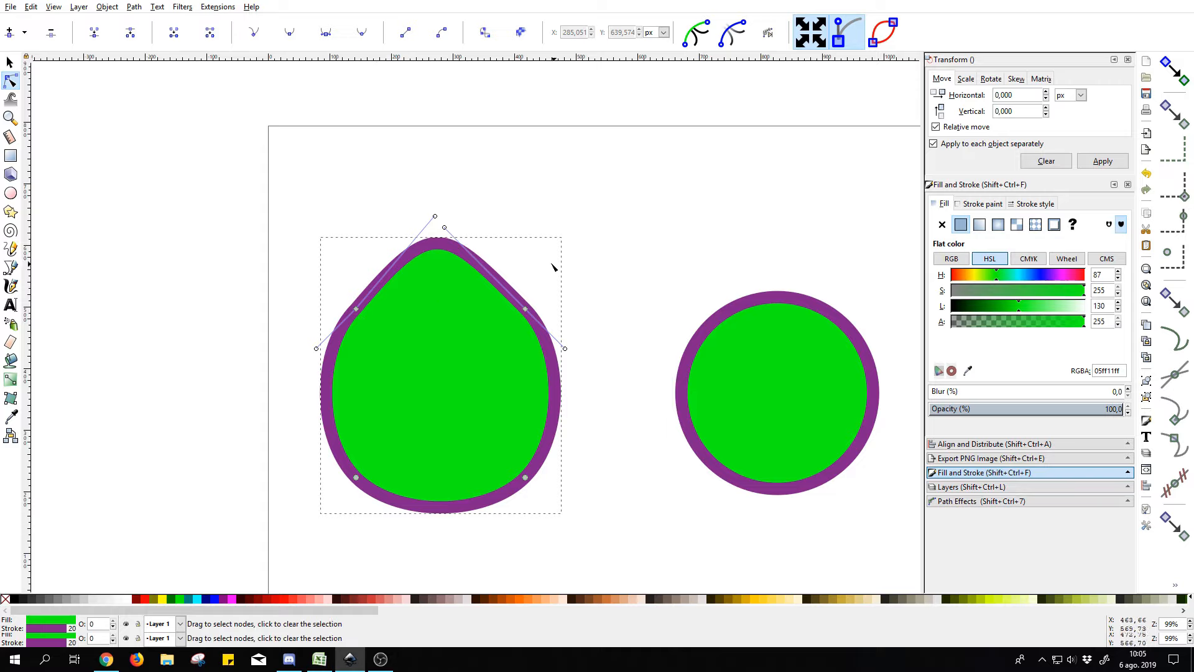
key("ctrl+z")
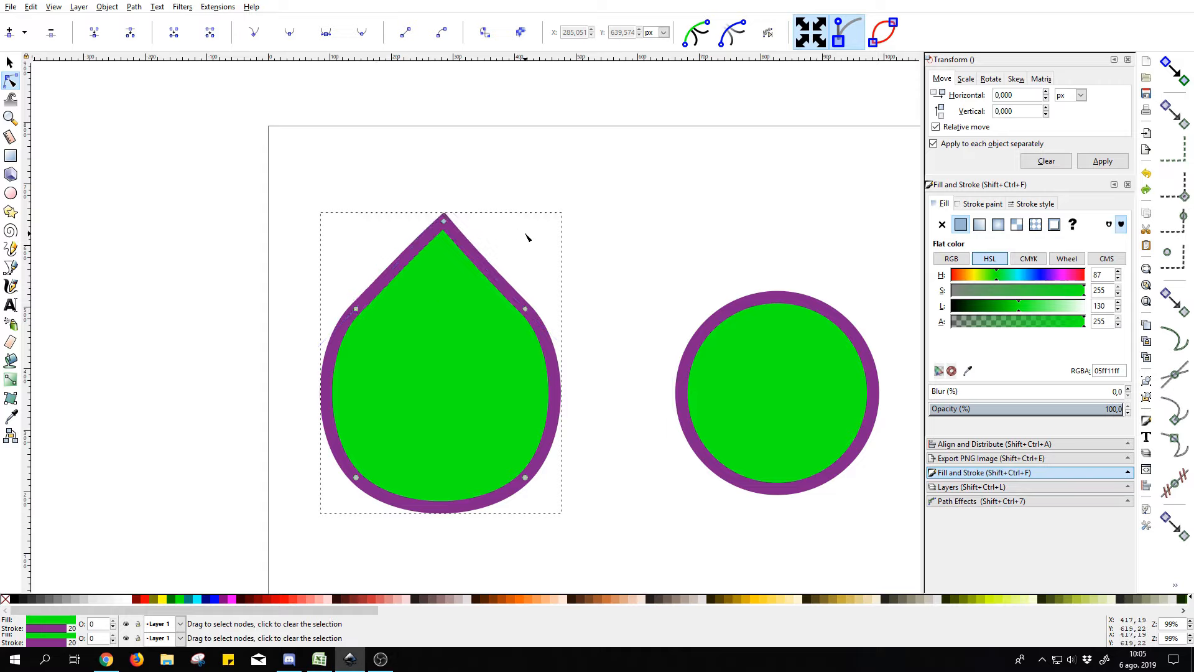
left_click(526, 237)
left_click(467, 307)
left_click_drag(498, 188, 417, 248)
key("Delete")
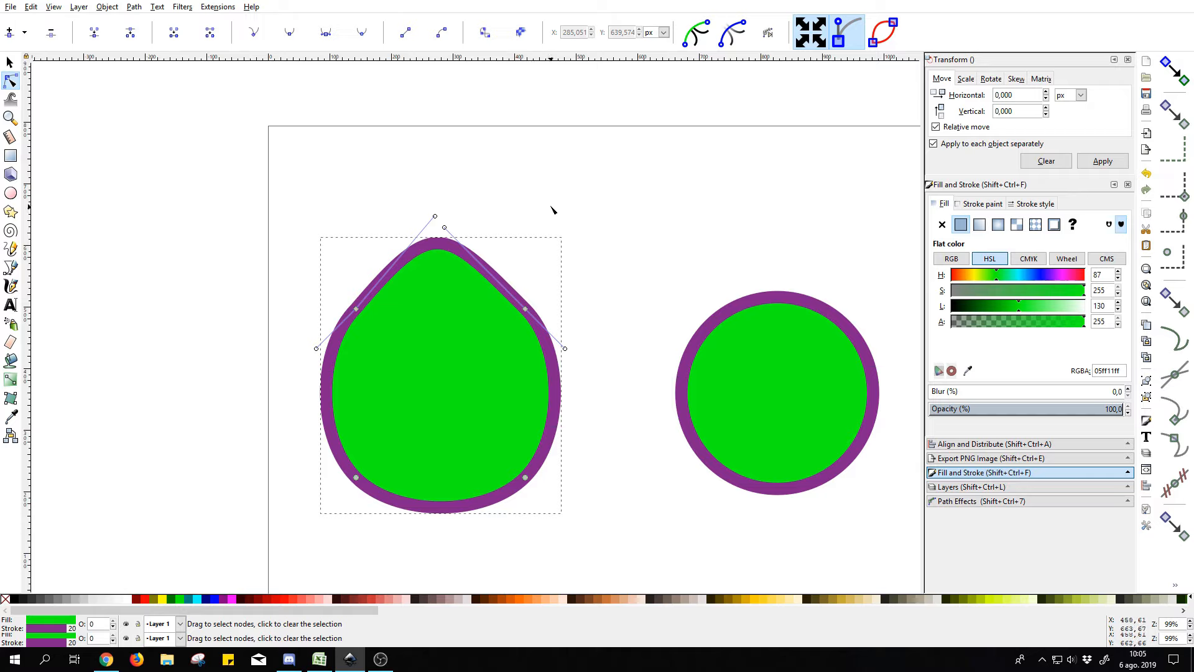
key("ctrl+z")
left_click(480, 208)
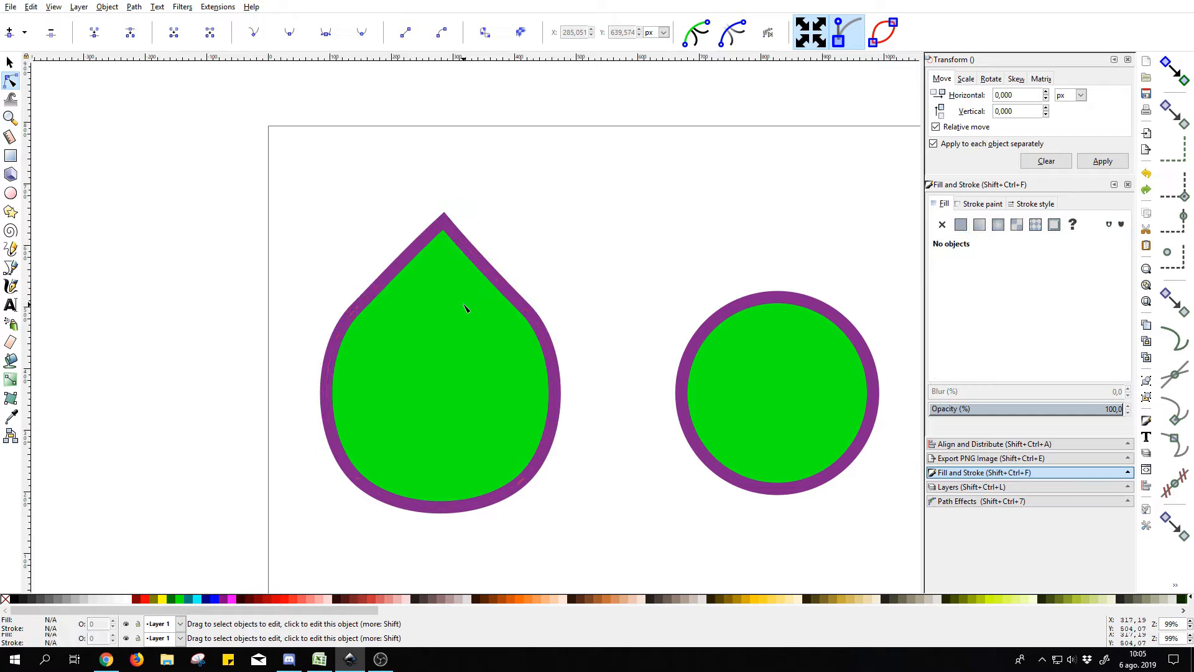
Draw a square about 303 px wide below the teardrop and the circle, overlapping the page's lower edge.
left_click(464, 305)
left_click(624, 307)
left_click_drag(604, 314, 523, 277)
scroll(509, 322, "down", 2)
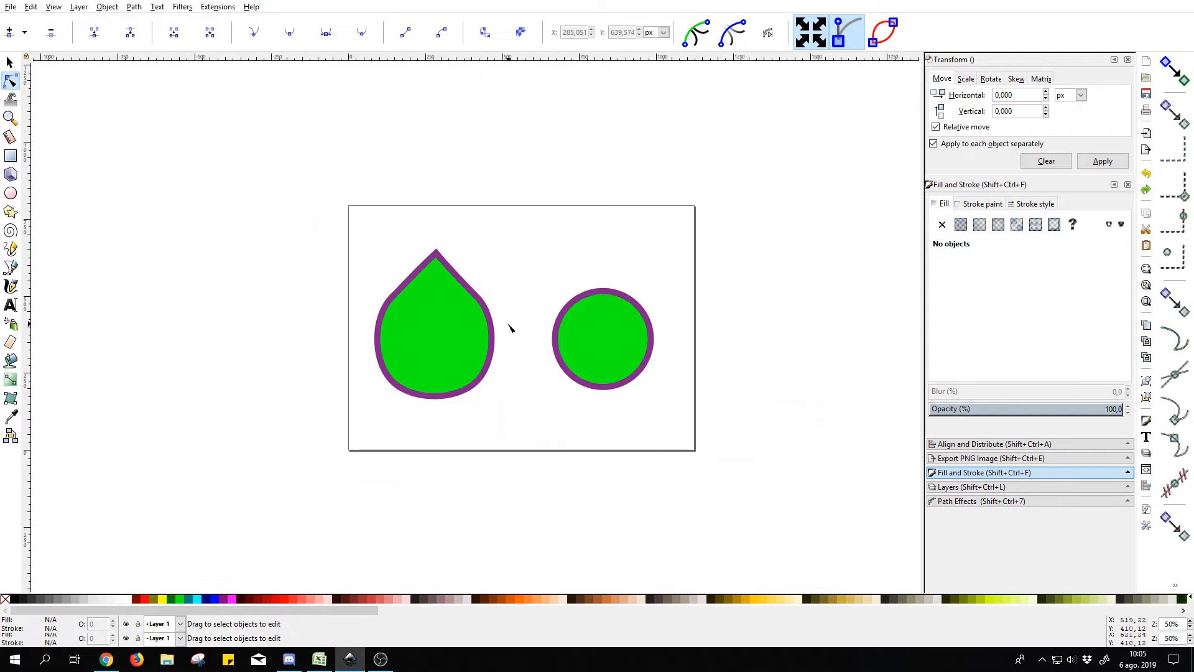
scroll(482, 355, "down", 1)
scroll(456, 379, "up", 1)
left_click(11, 156)
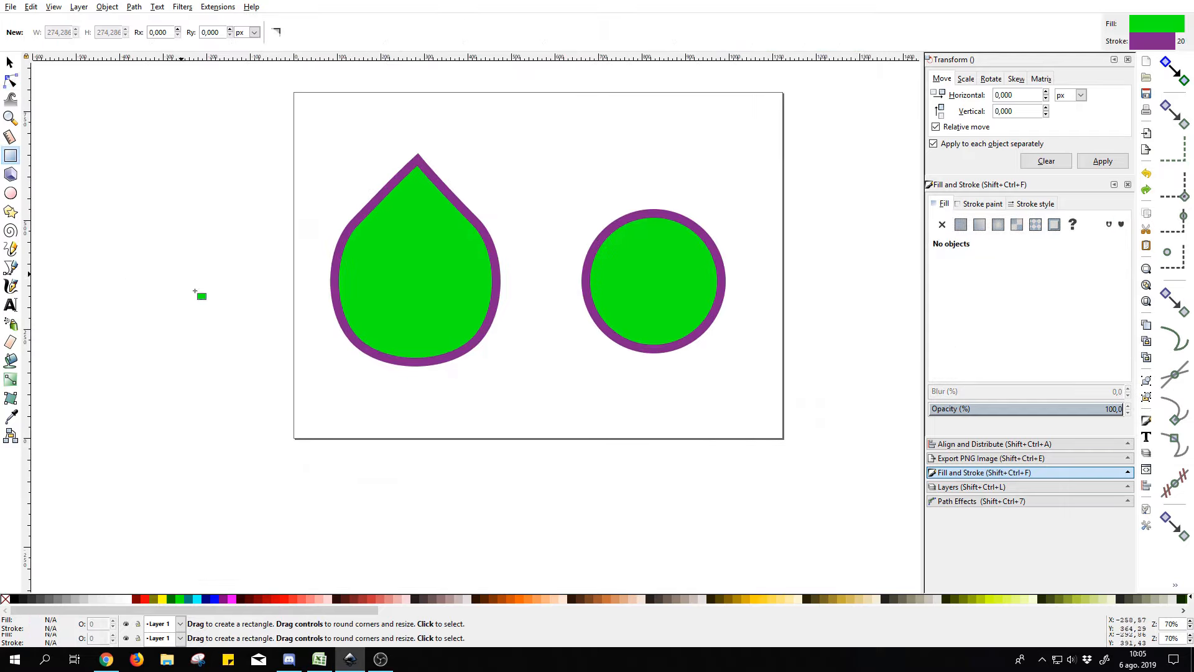
left_click_drag(471, 481, 538, 418)
Convert the new square to a path and move it to the right and slightly up.
key("s")
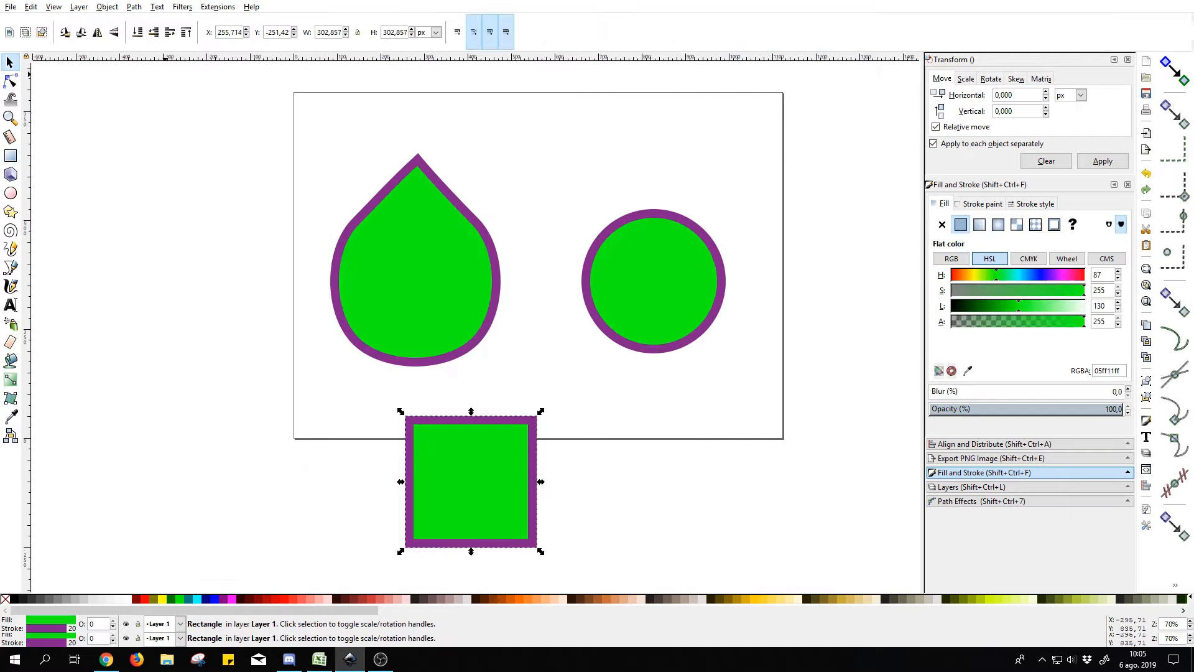
key("shift+ctrl+c")
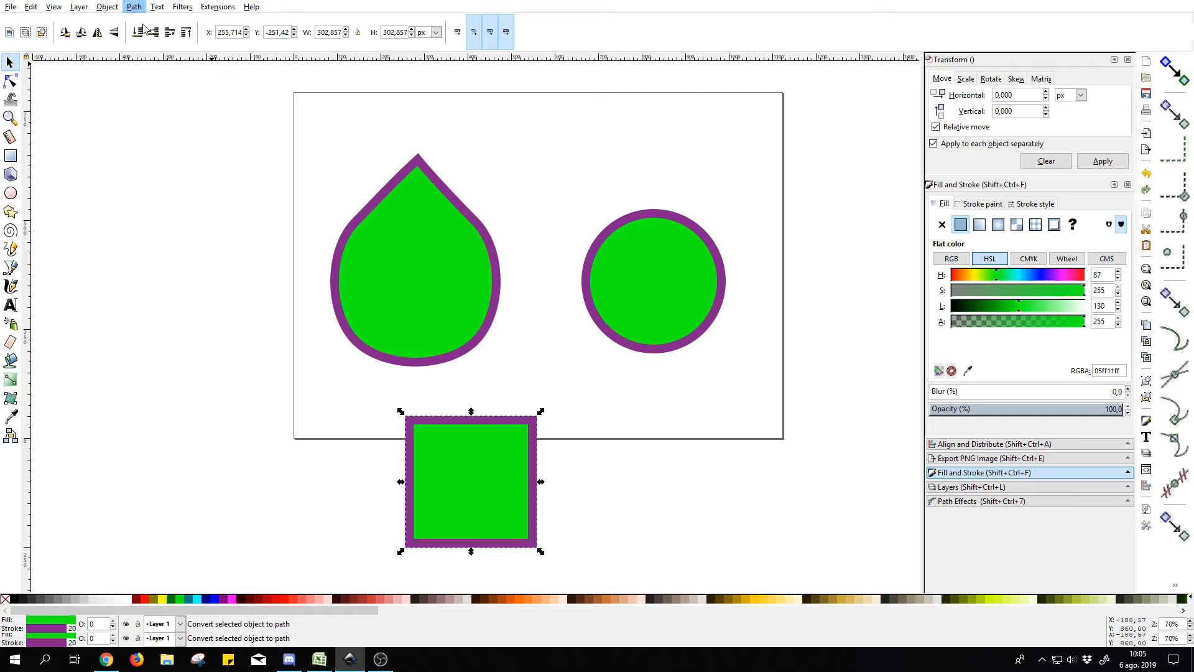
left_click_drag(454, 448, 519, 431)
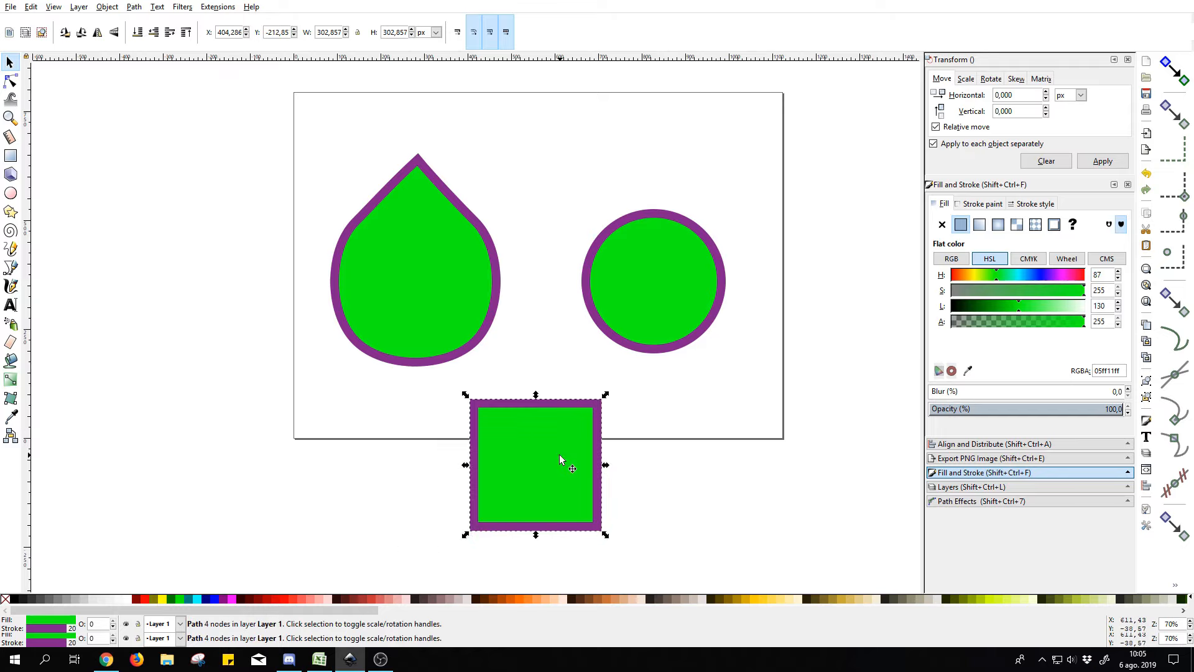
Join the new square's two upper nodes into one so that it forms a triangle.
key("n")
left_click_drag(419, 373, 673, 445)
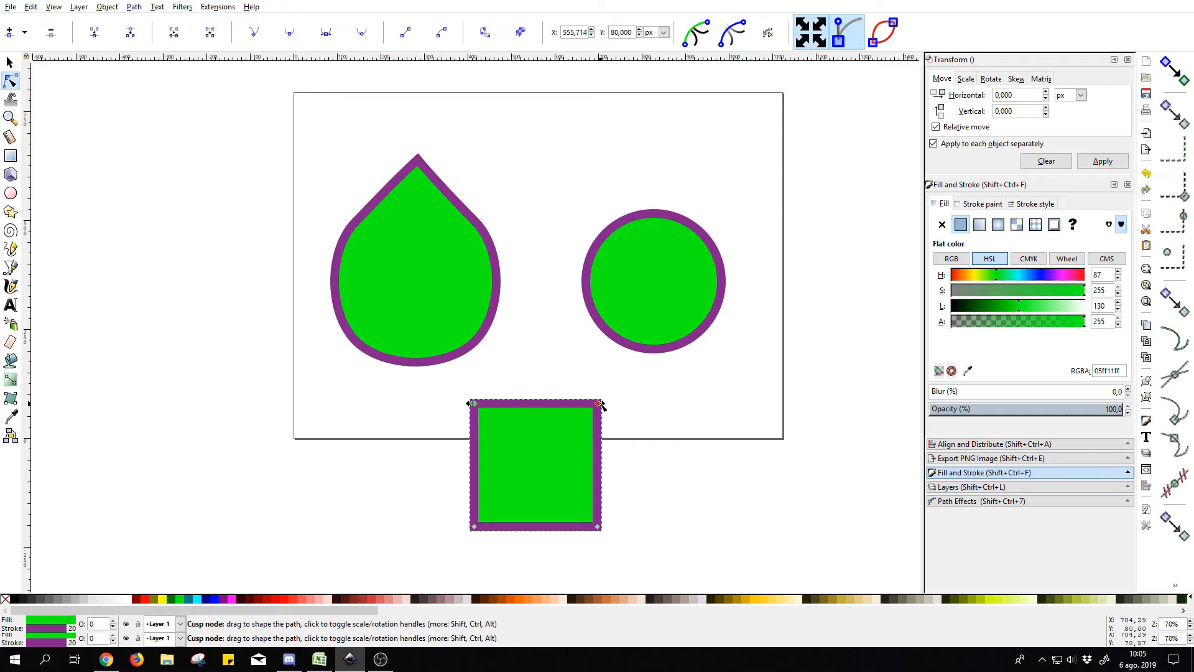
left_click(95, 39)
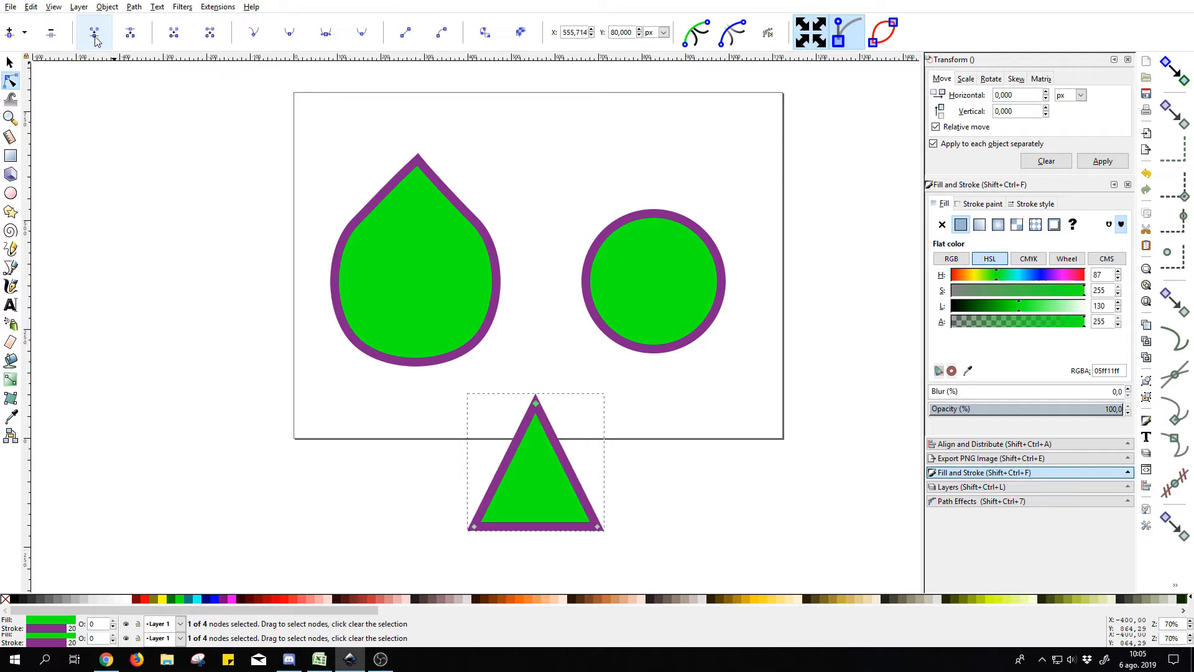
left_click_drag(571, 387, 530, 423)
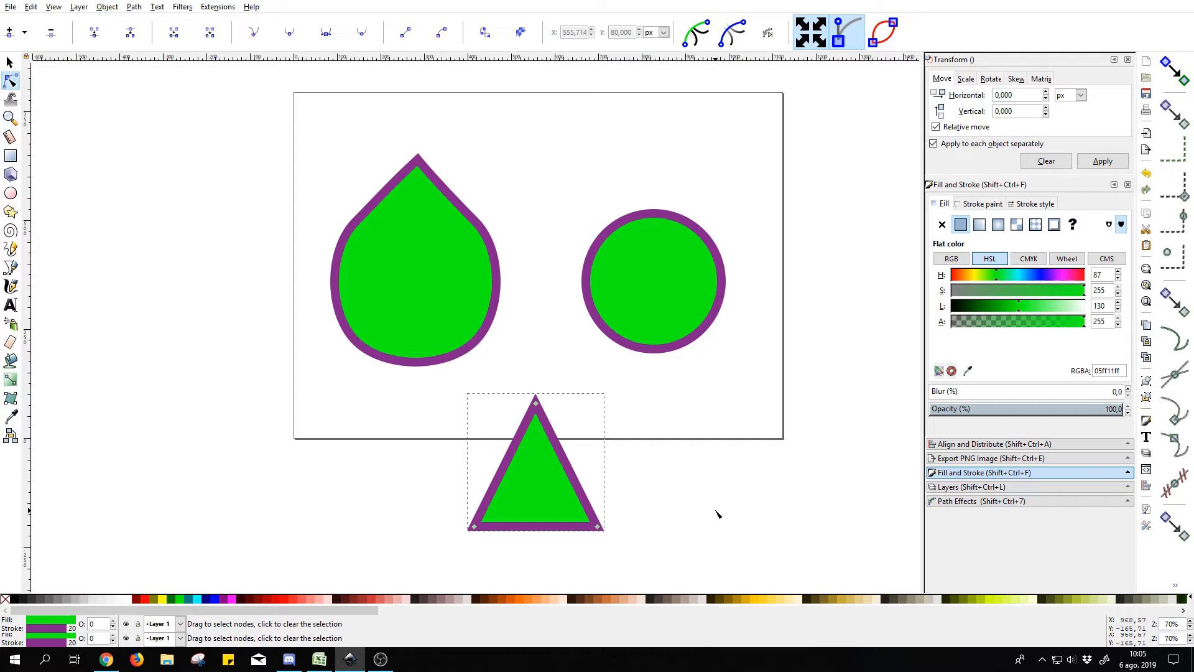
left_click(677, 517)
Insert a node at the middle of the triangle's base and rubber-band select all three base nodes.
left_click_drag(672, 531, 652, 434)
left_click(550, 410)
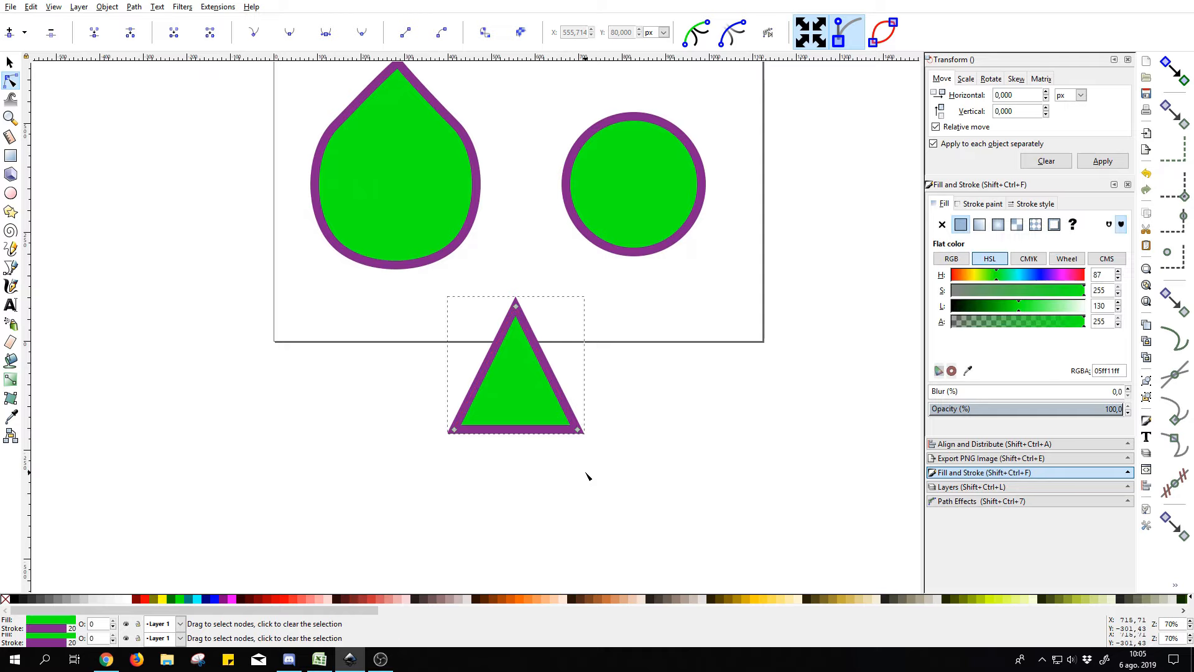
scroll(590, 436, "down", 3)
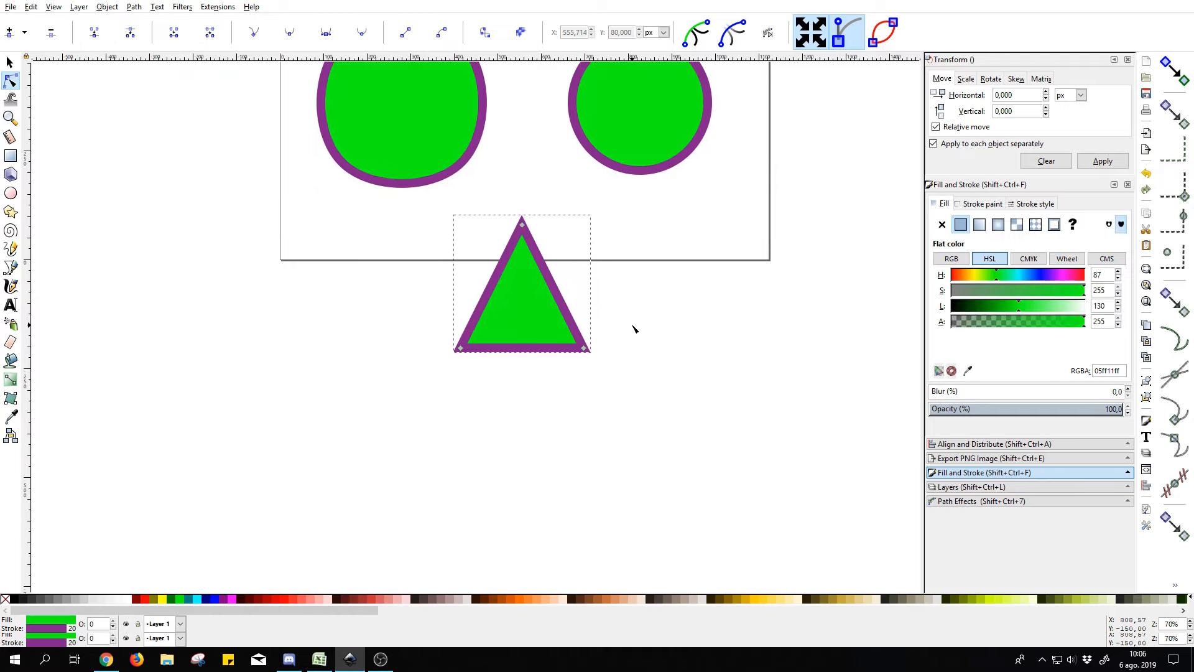
left_click_drag(632, 325, 430, 377)
left_click_drag(425, 335, 670, 407)
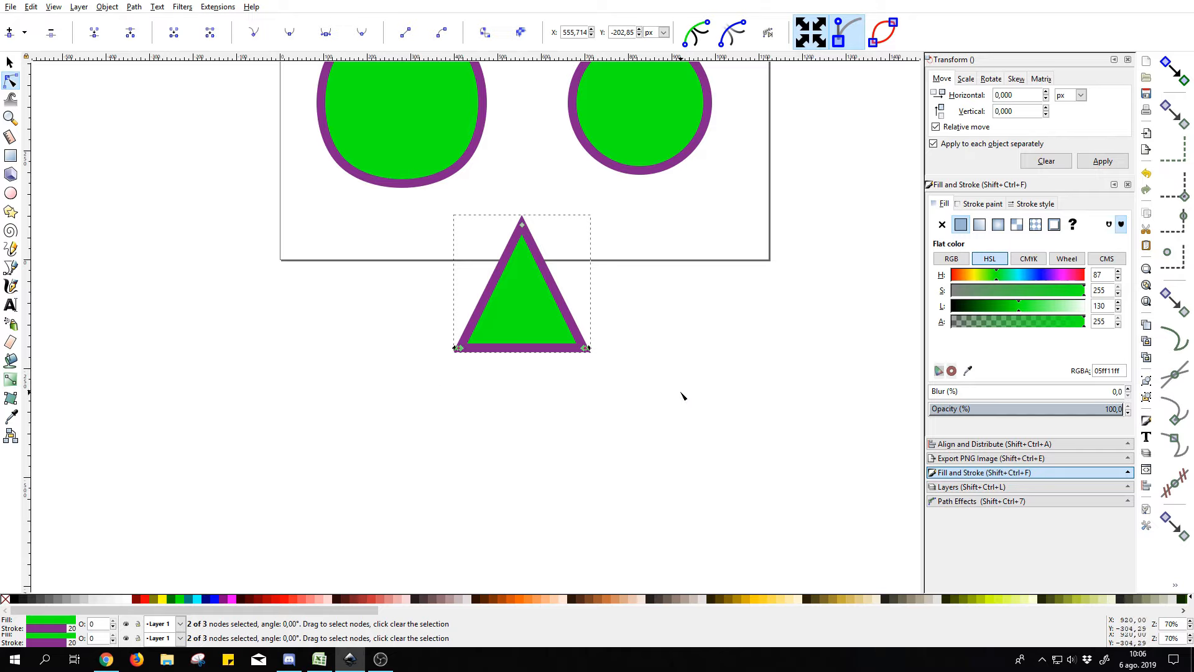
left_click(9, 32)
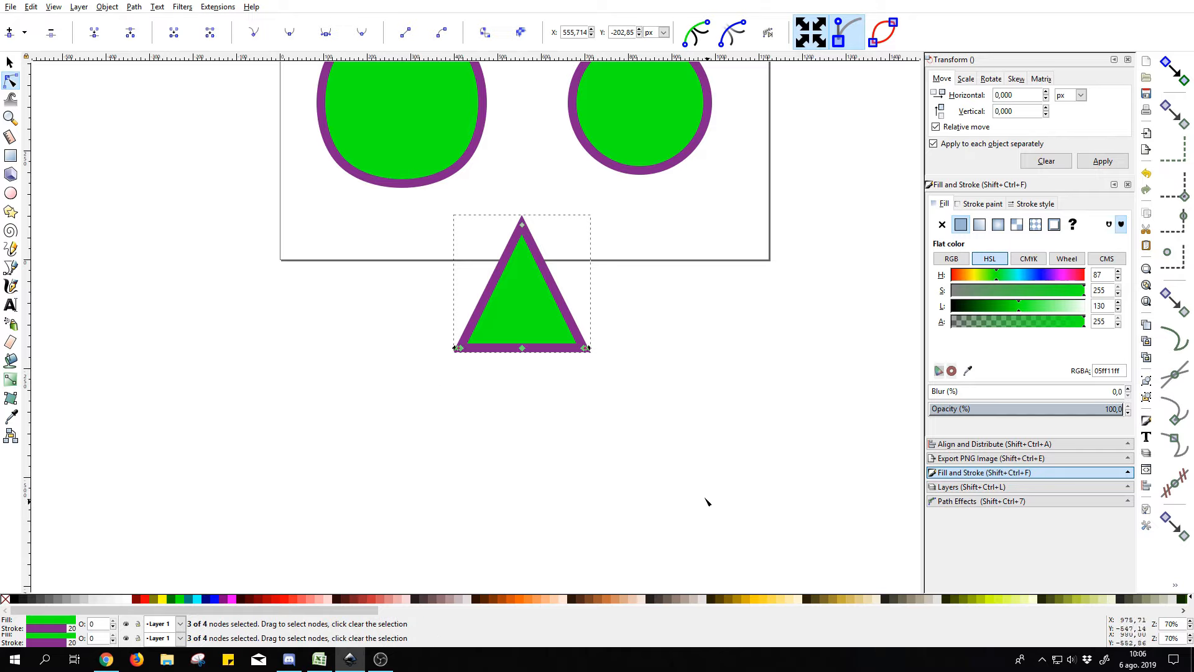
left_click_drag(450, 378, 620, 328)
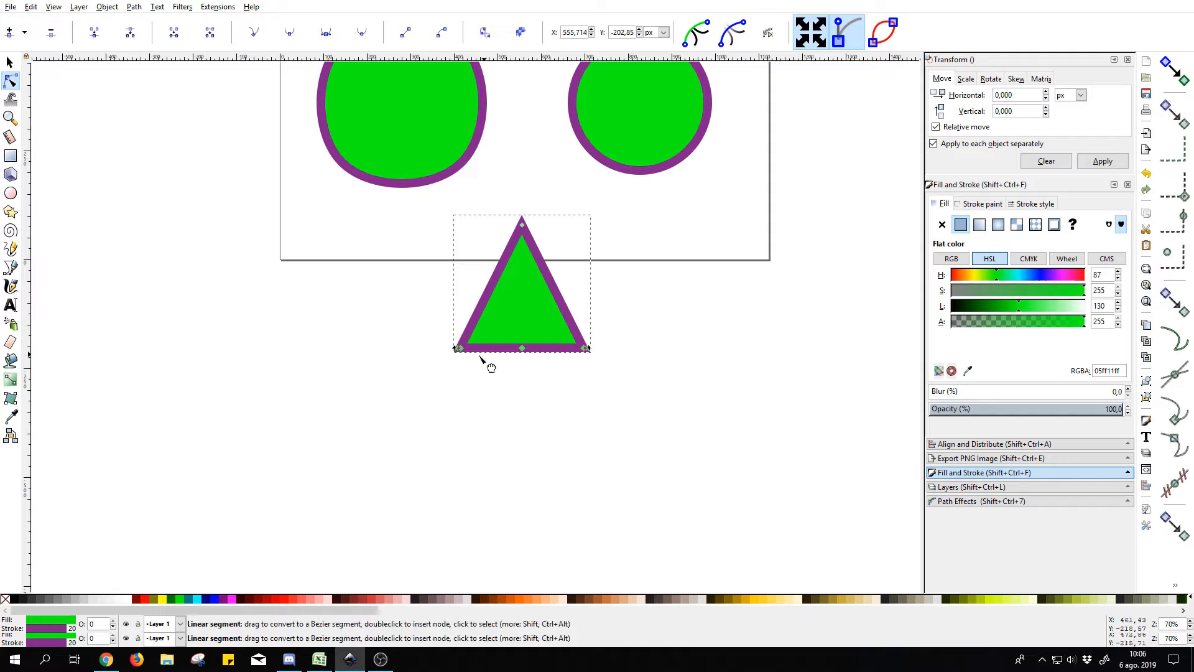
Insert midpoint nodes in the triangle's base segments, select the three inner base nodes and insert nodes between them.
left_click(10, 34)
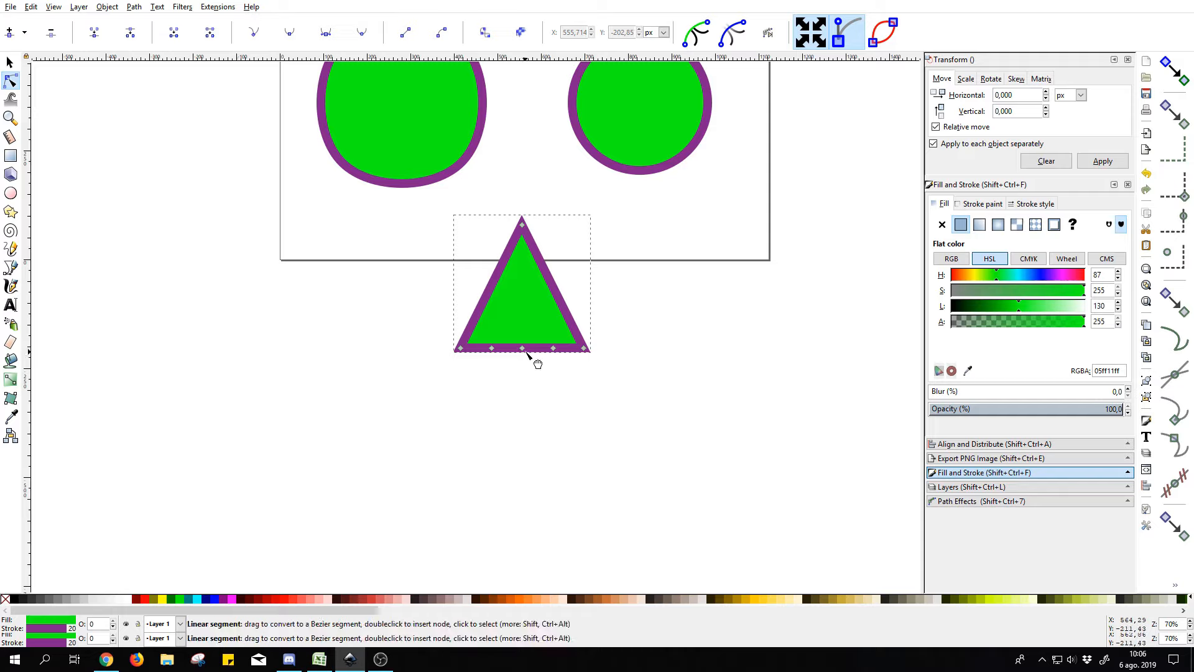
left_click_drag(558, 371, 493, 337)
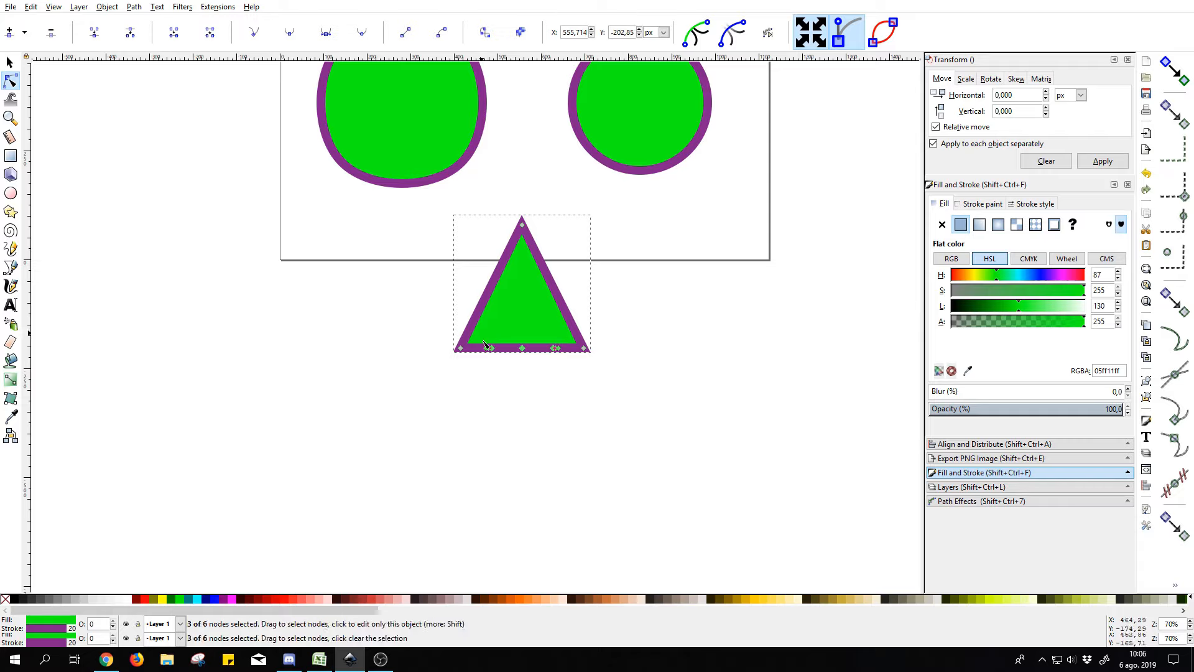
key("Insert")
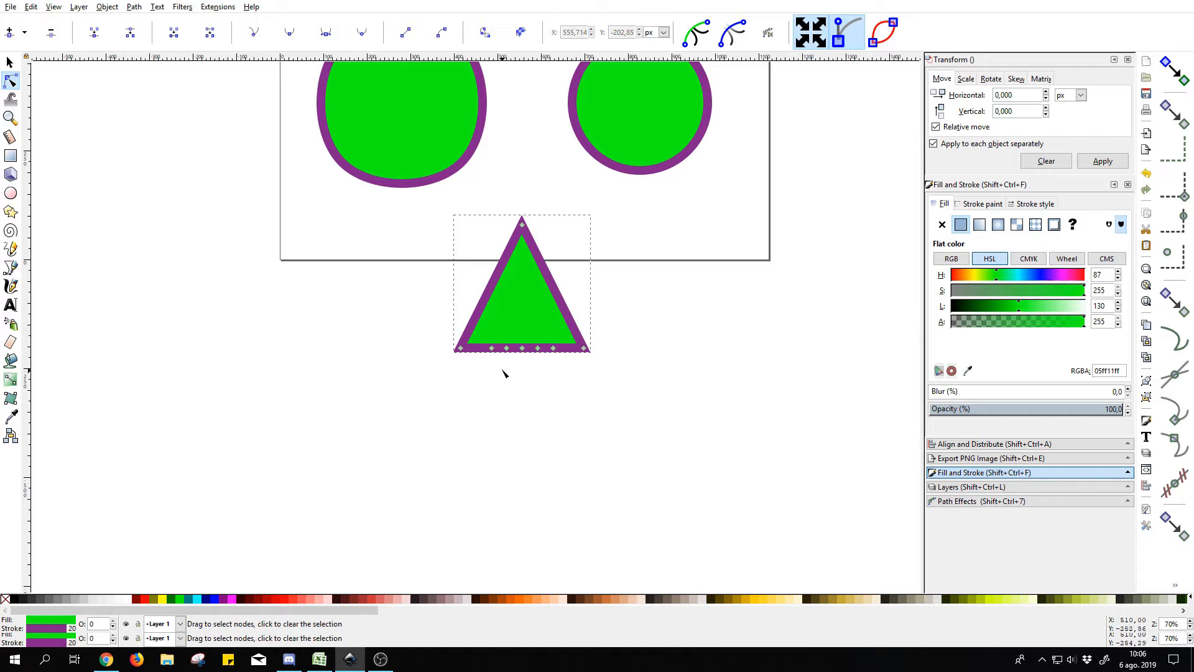
Pull the three inner base nodes straight down to form a tapered arrow shaft, and deselect the path.
left_click_drag(503, 368, 528, 508)
left_click(629, 530)
left_click(604, 515)
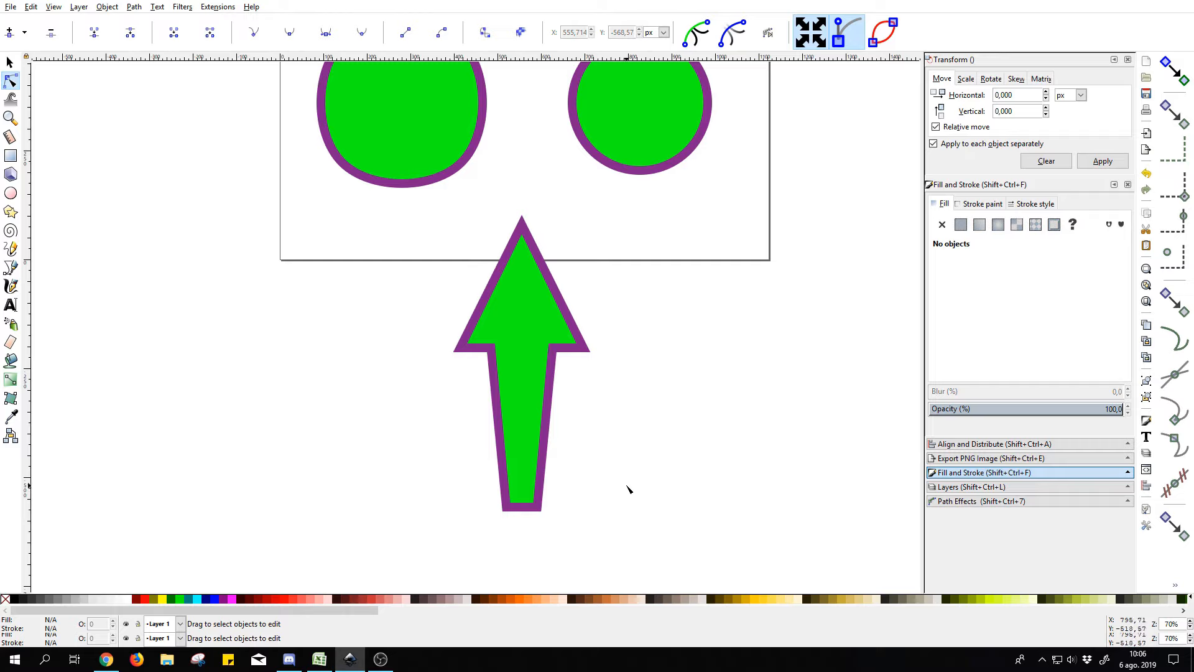
Examine the nodes of the arrow and of the teardrop by selecting each path for node editing.
scroll(605, 466, "down", 1)
left_click(562, 431)
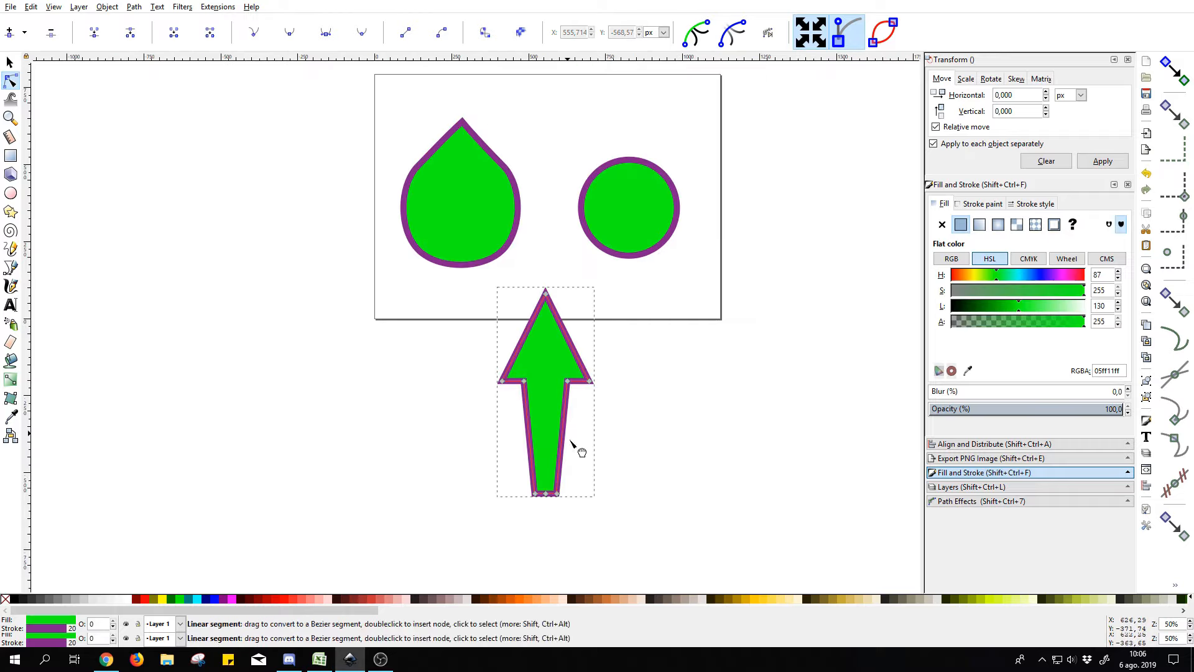
left_click_drag(623, 430, 592, 440)
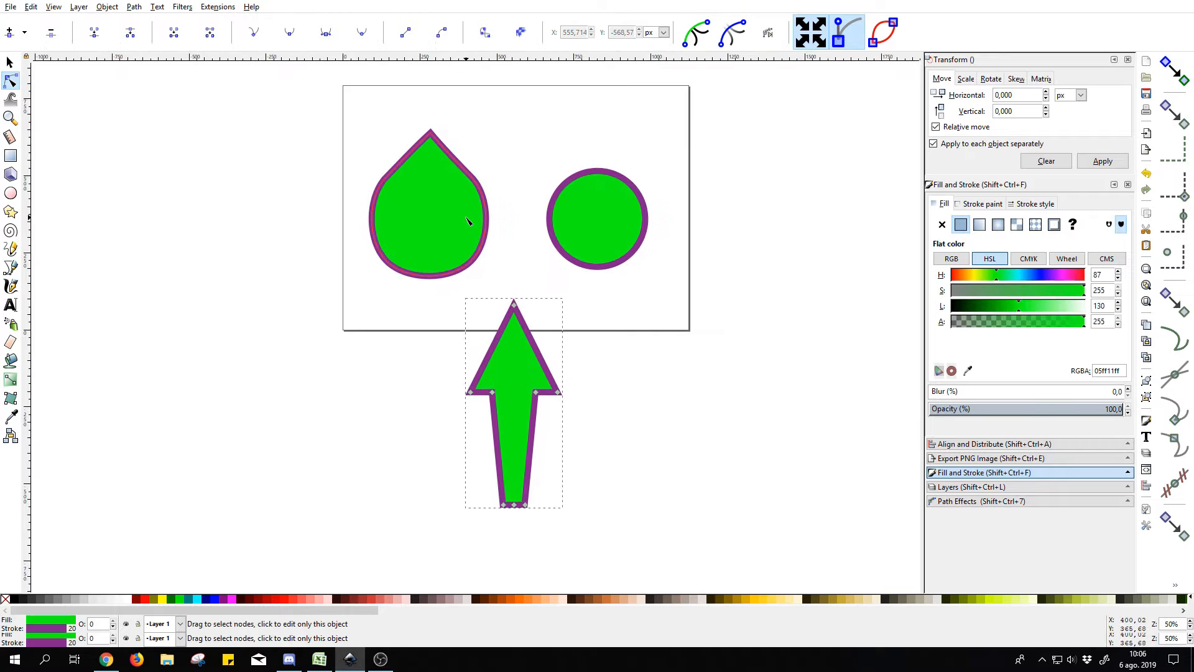
left_click(432, 204)
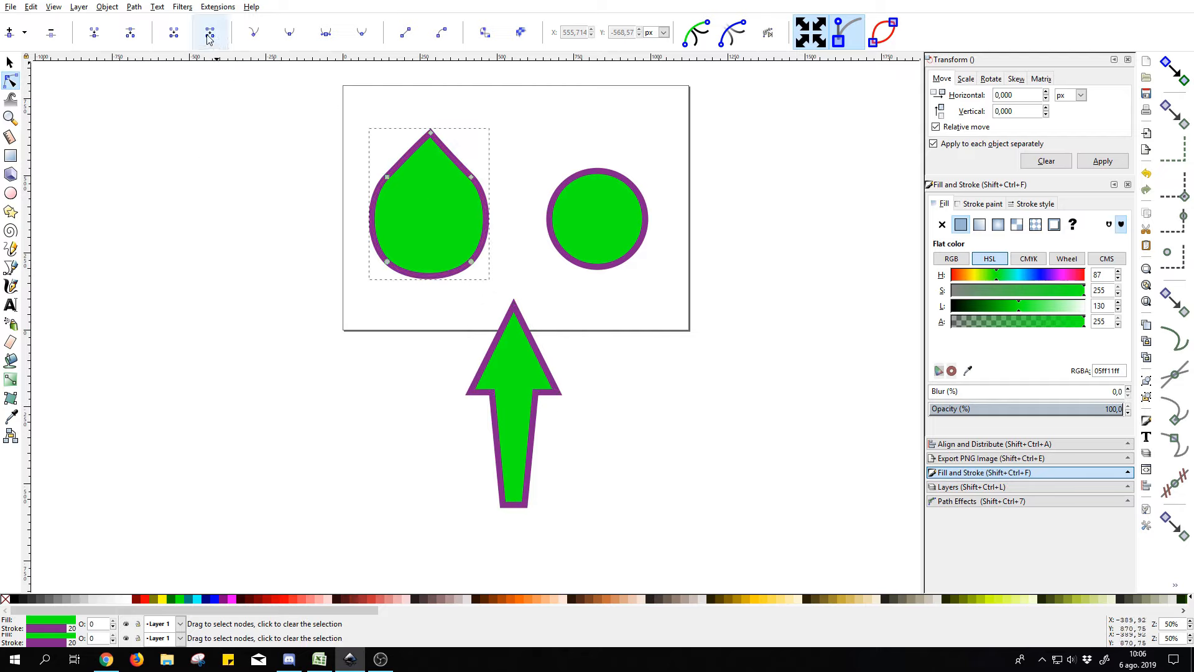
left_click(604, 395)
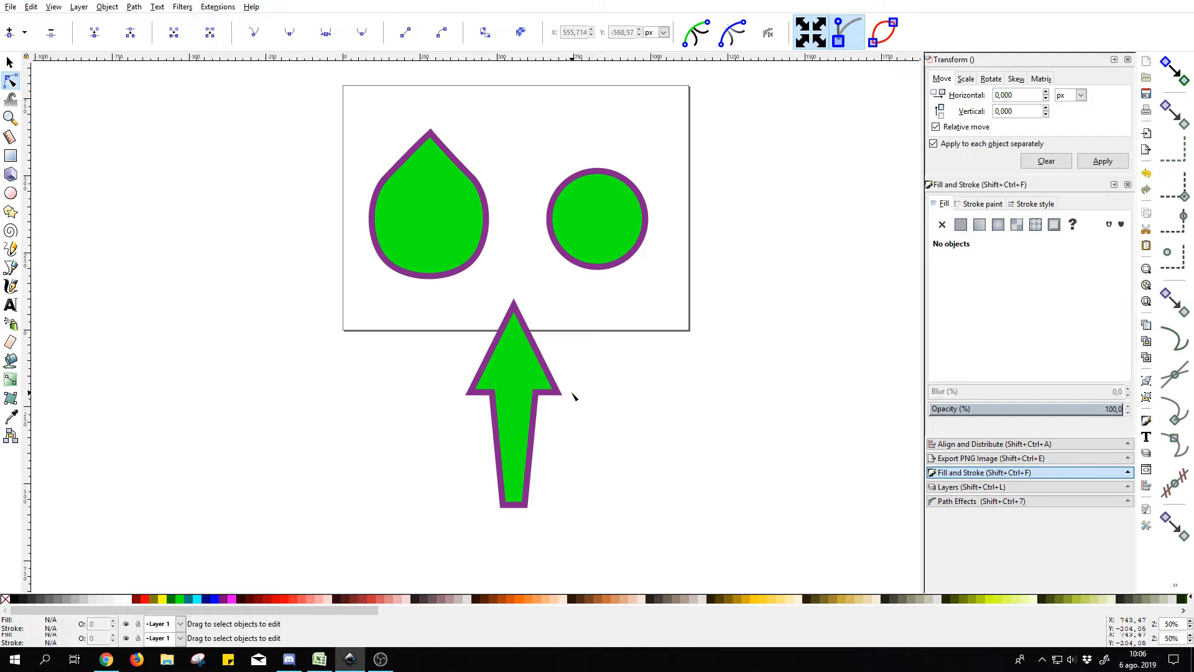
left_click(532, 396)
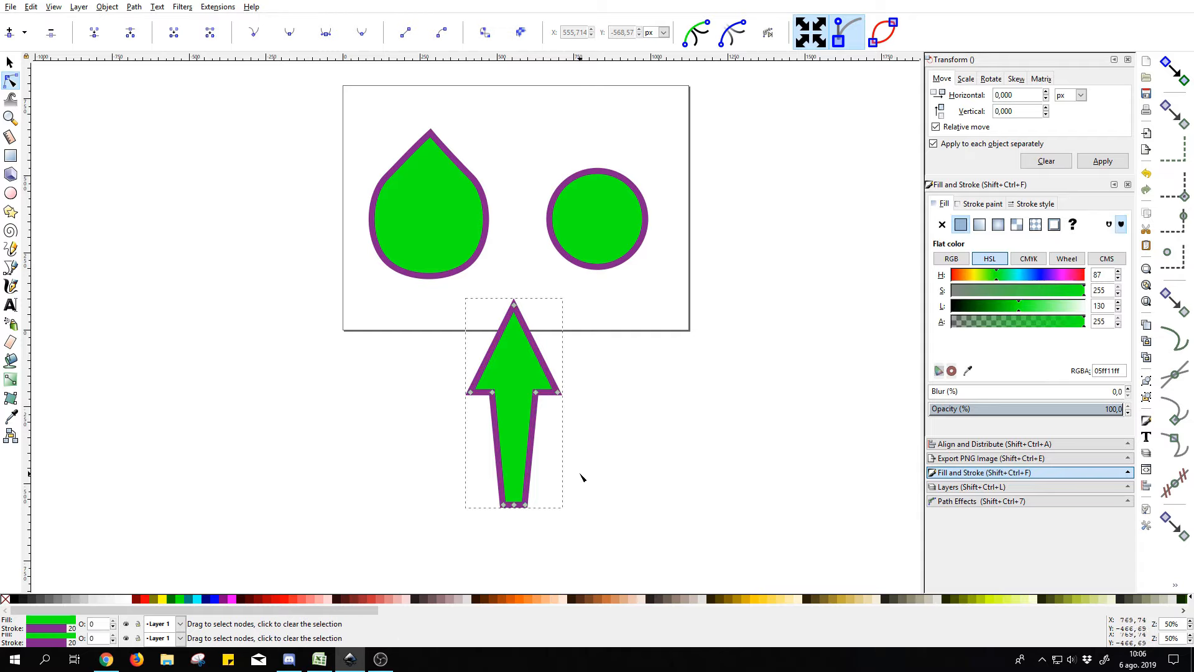
left_click(583, 479)
left_click(521, 415)
scroll(547, 495, "up", 1)
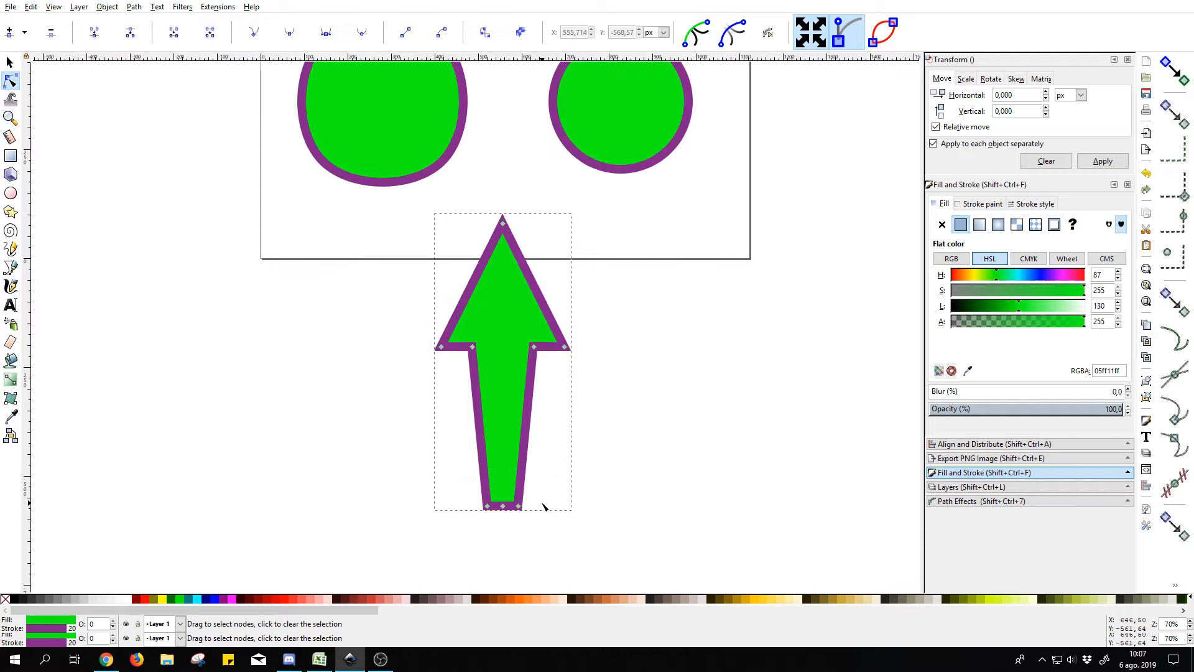
left_click_drag(538, 473, 540, 480)
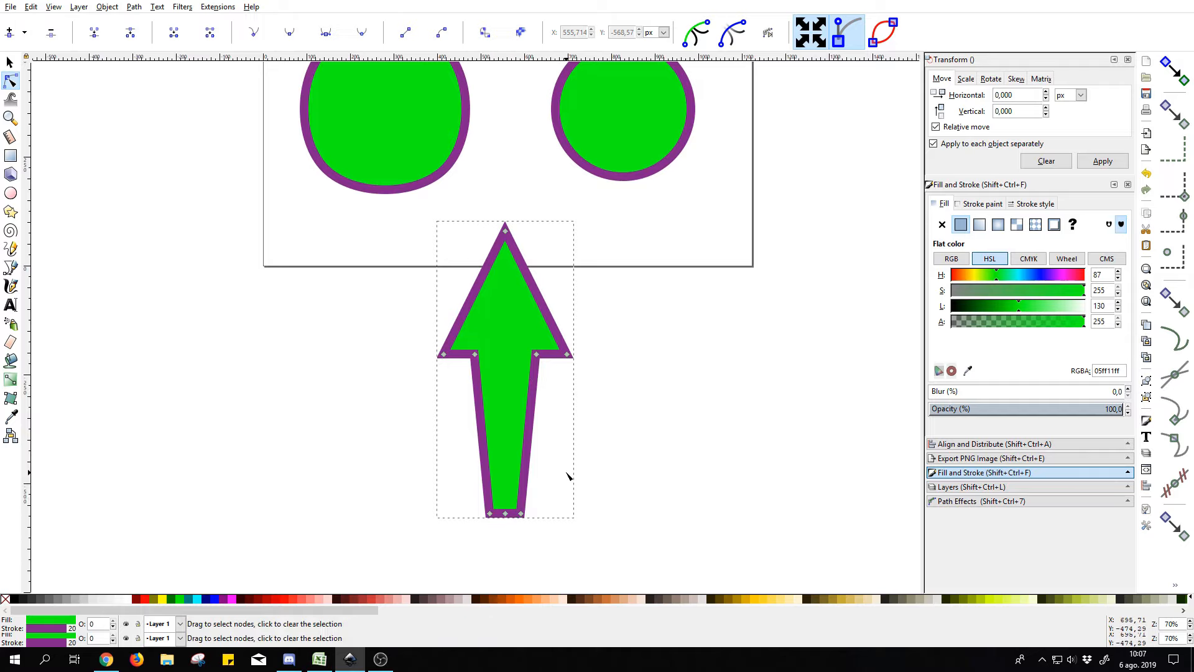
left_click(609, 449)
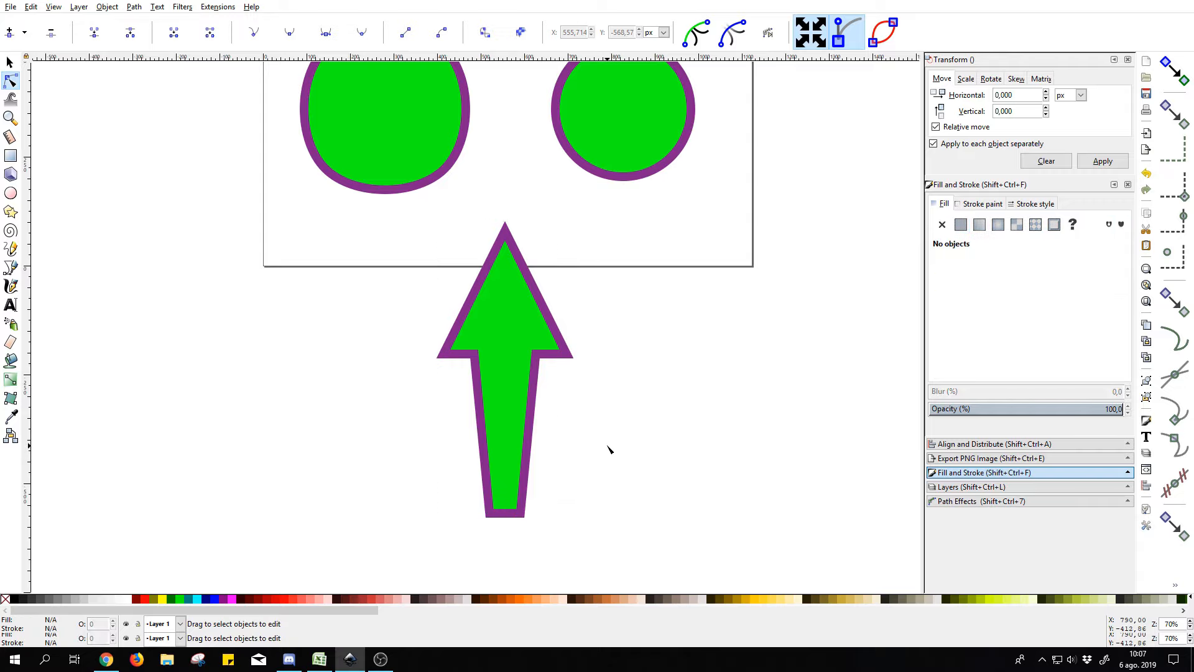
left_click_drag(602, 444, 611, 475)
left_click(500, 333)
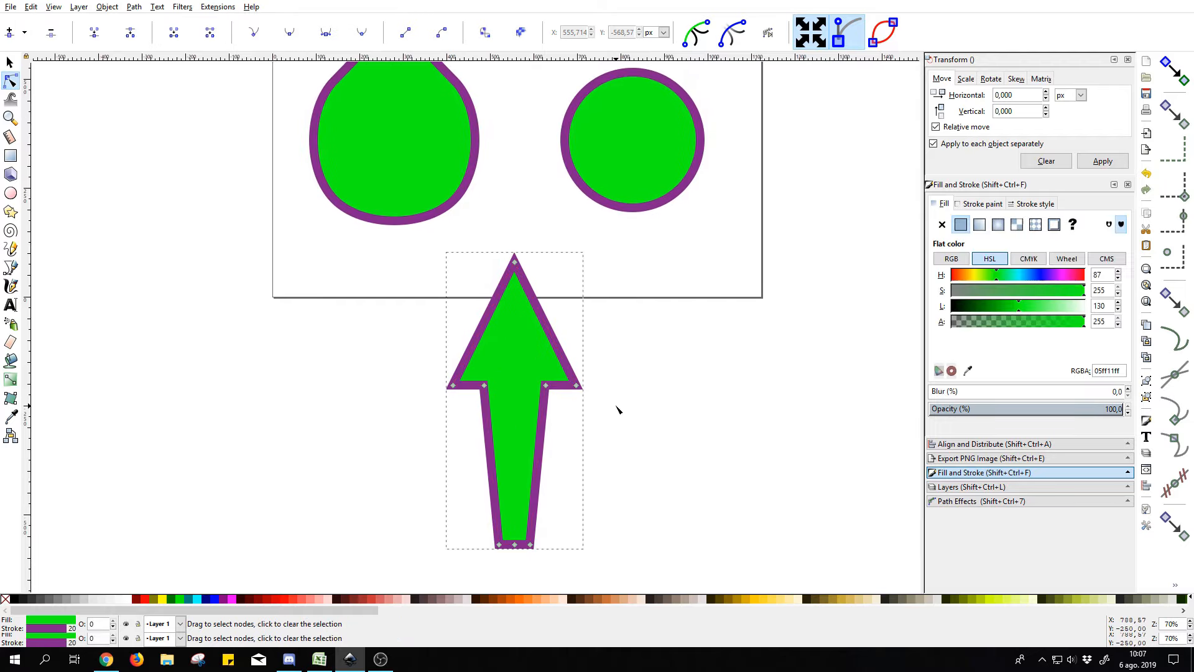
left_click_drag(556, 257, 566, 440)
Try moving a handle of the teardrop's upper-left node freely and in 15° increments, undoing the moves.
left_click(435, 360)
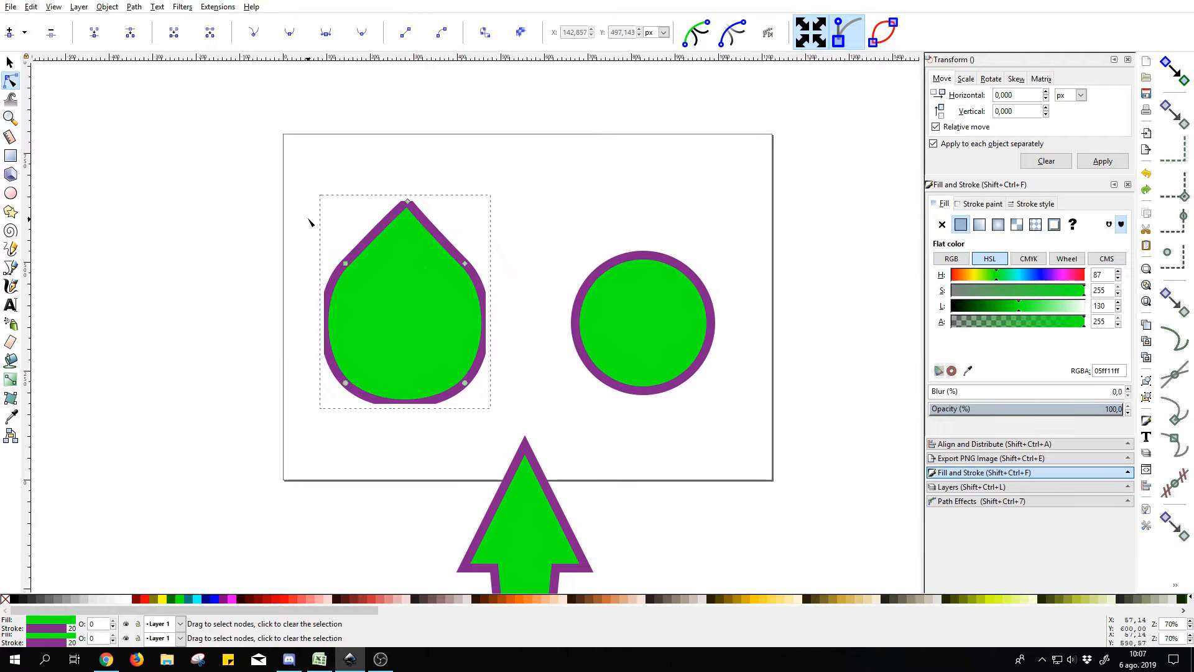
left_click(346, 263)
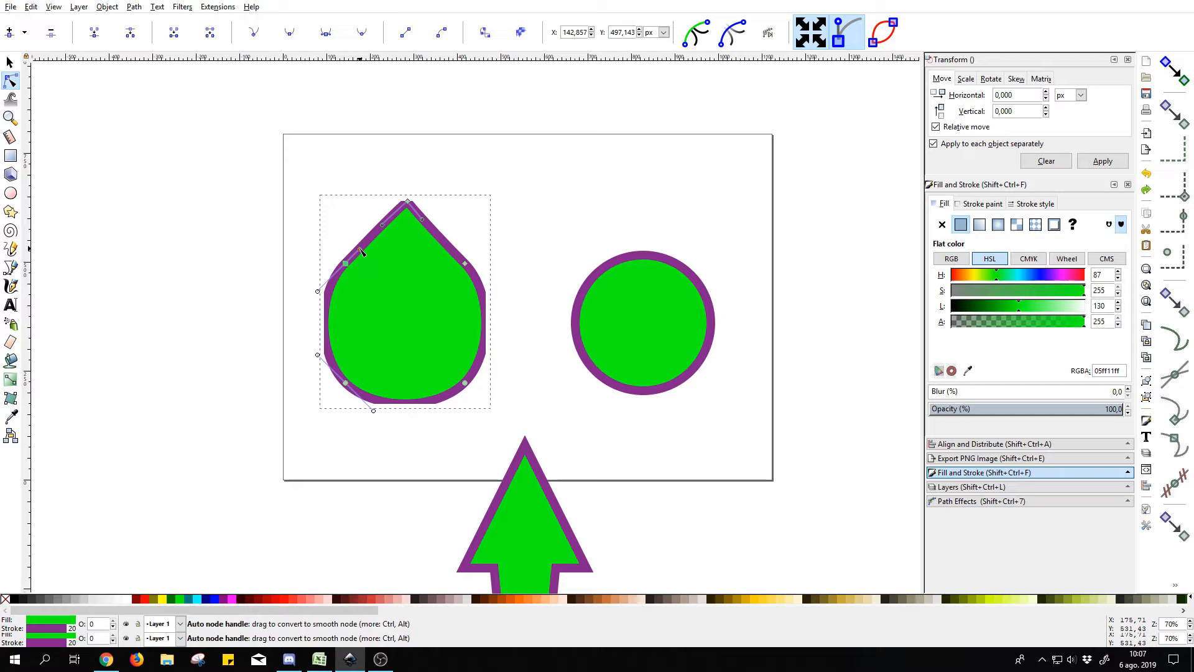
mouse_move(362, 251)
left_mouse_down()
mouse_move(334, 240)
mouse_move(365, 254)
mouse_move(341, 246)
mouse_move(352, 259)
left_mouse_up()
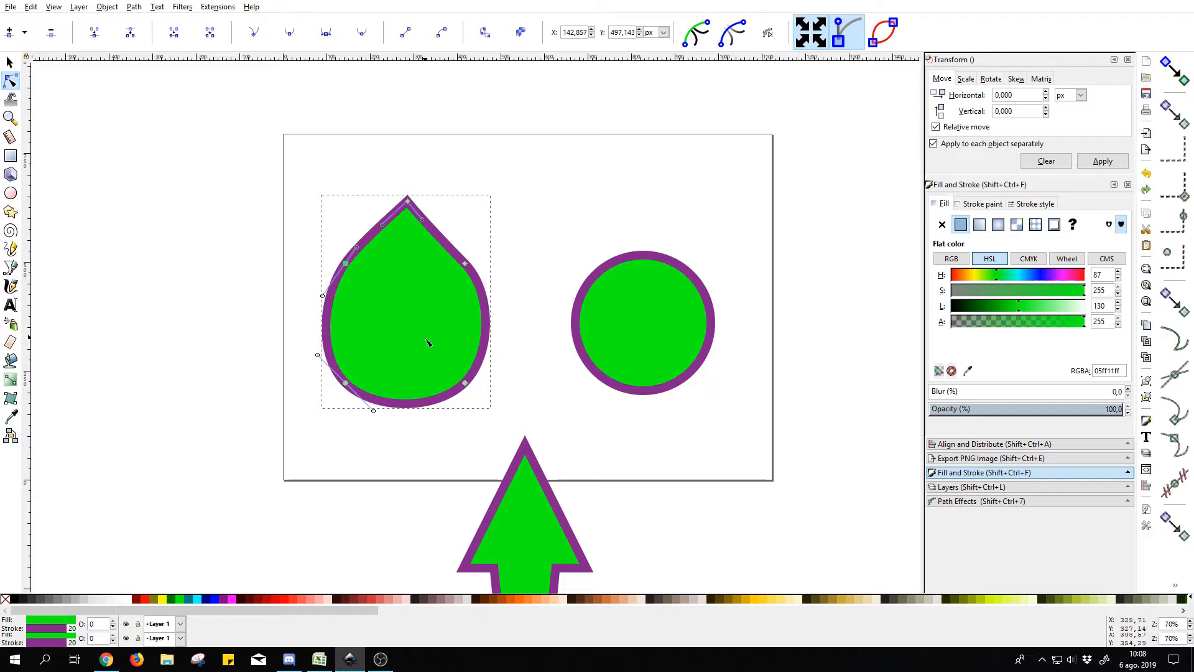
key("ctrl+z")
left_click_drag(362, 250, 366, 262)
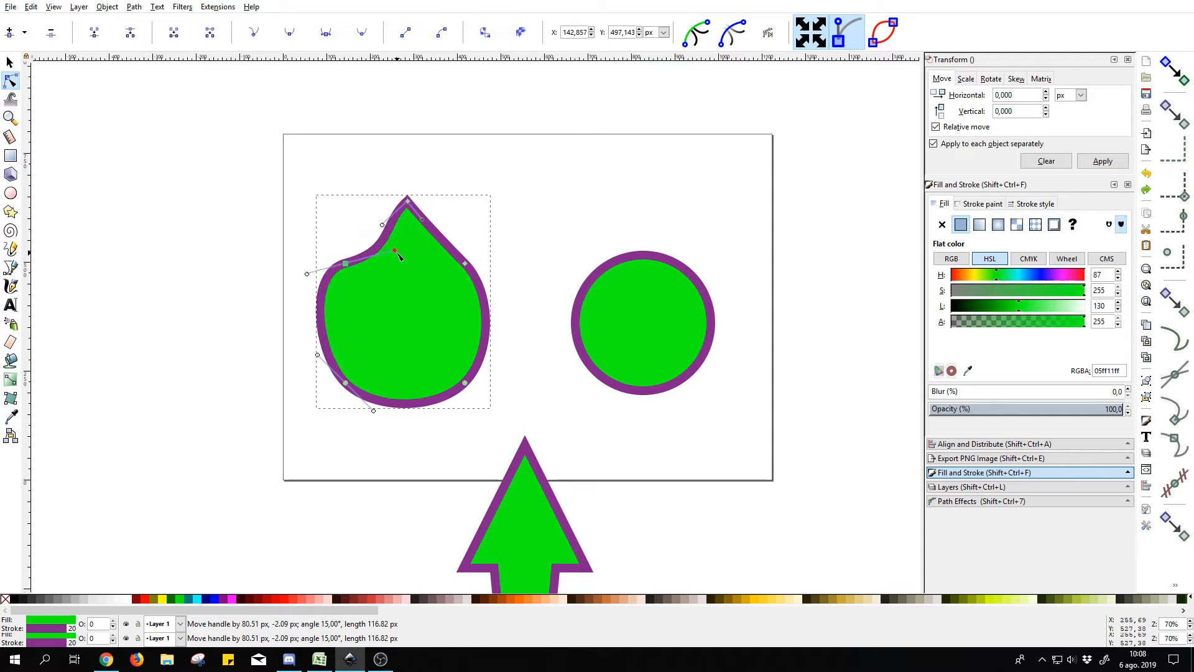
left_click_drag(293, 270, 294, 269)
key("ctrl+z")
Rotate the handle of the teardrop's upper-left node slightly while keeping its length, and undo a further, larger rotation.
mouse_move(358, 244)
left_mouse_down()
mouse_move(352, 256)
mouse_move(358, 245)
left_mouse_up()
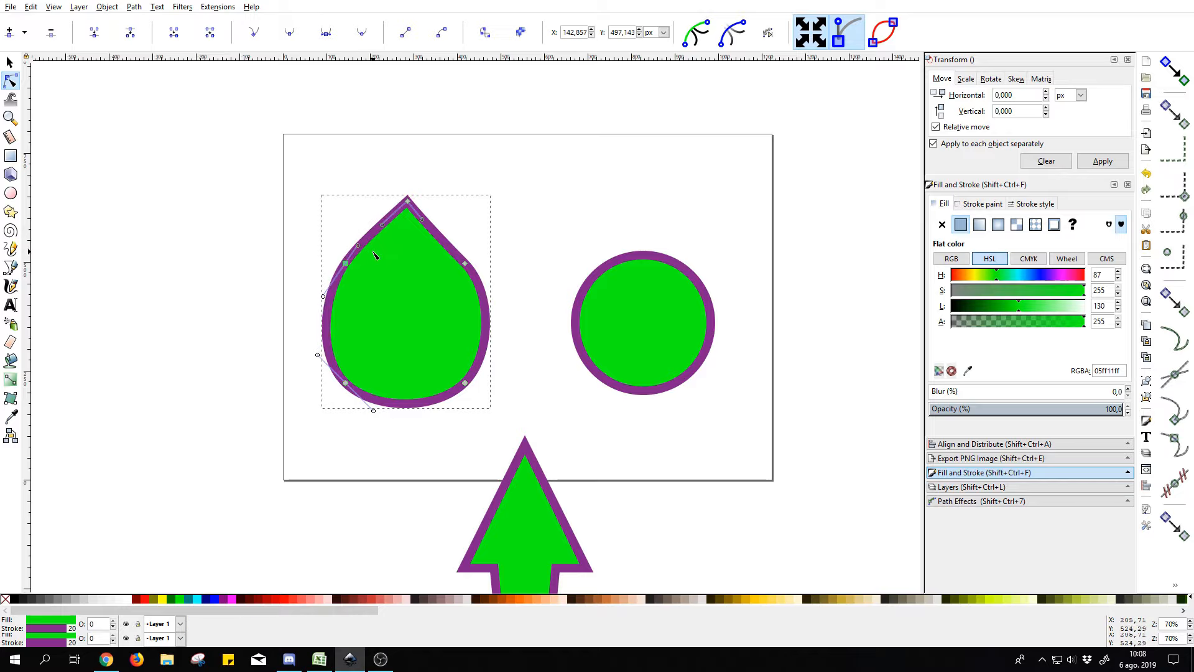
left_click_drag(359, 245, 339, 286)
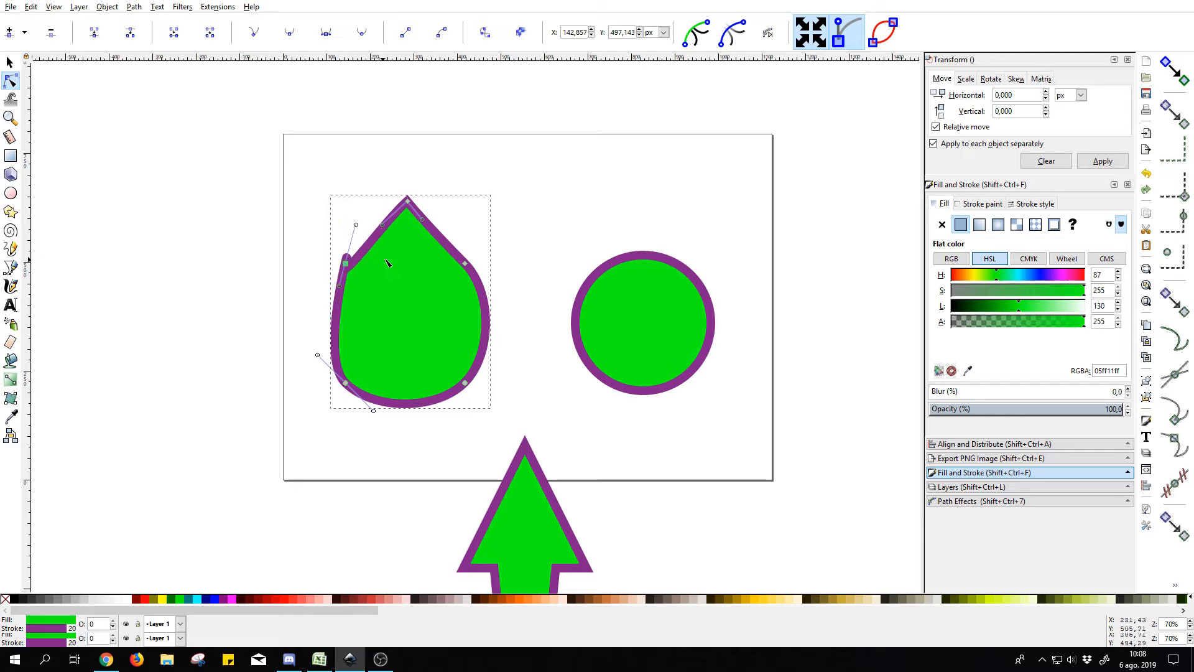
key("ctrl+z")
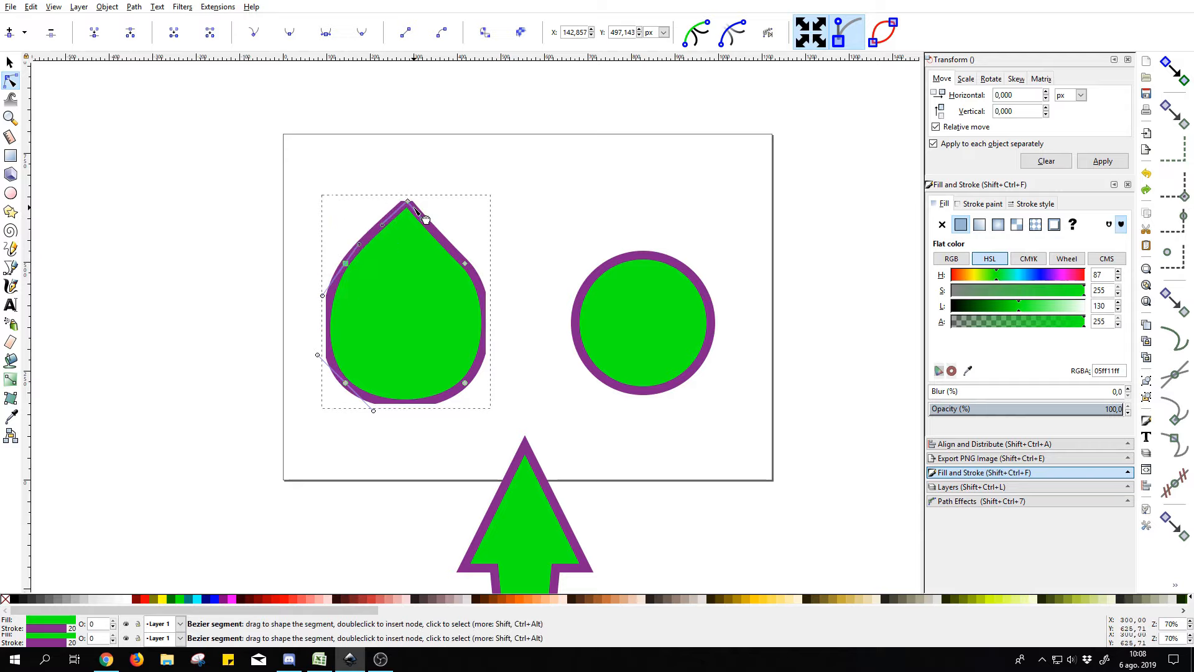
Select the teardrop's tip node and try adjusting its handle on the right-hand edge.
left_click(424, 222)
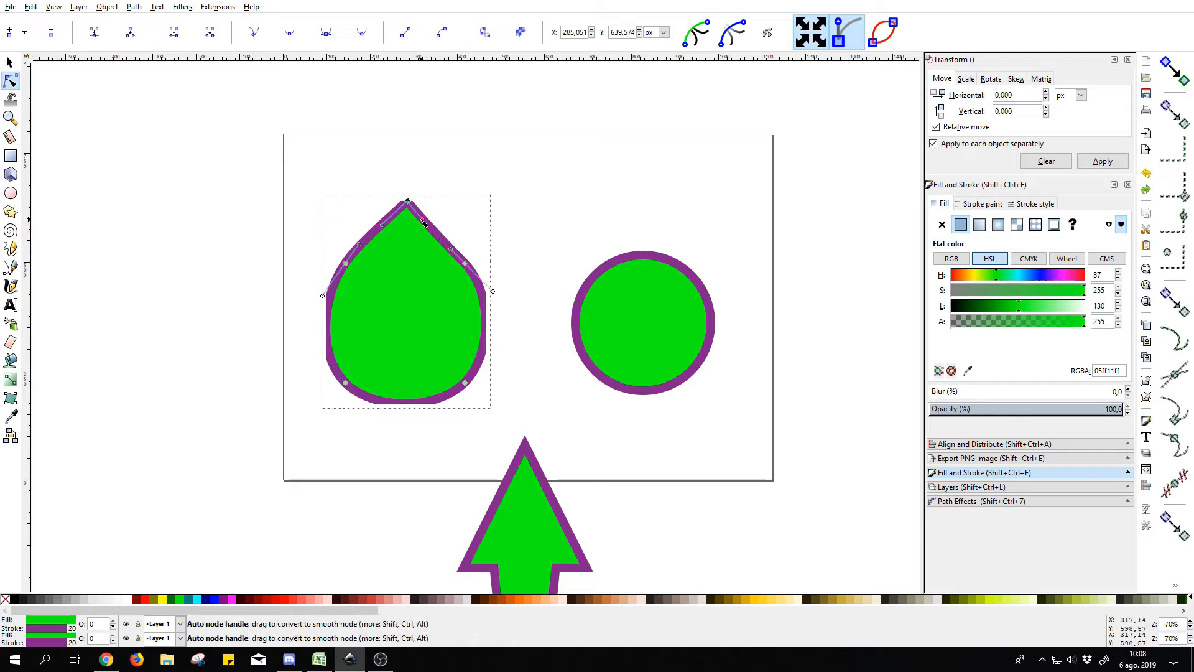
scroll(429, 225, "up", 1)
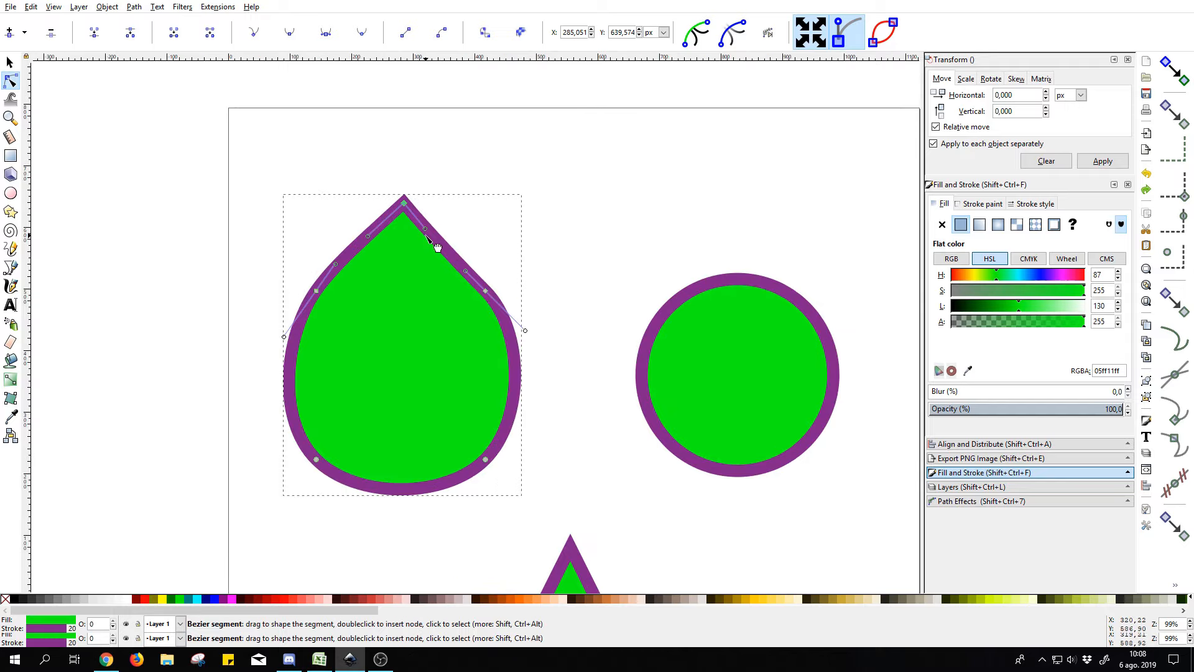
mouse_move(429, 231)
left_mouse_down()
mouse_move(440, 216)
mouse_move(421, 186)
mouse_move(405, 190)
mouse_move(409, 177)
mouse_move(445, 214)
mouse_move(394, 174)
mouse_move(456, 201)
mouse_move(443, 231)
mouse_move(454, 187)
mouse_move(440, 234)
mouse_move(439, 175)
mouse_move(456, 225)
mouse_move(468, 215)
mouse_move(437, 240)
left_mouse_up()
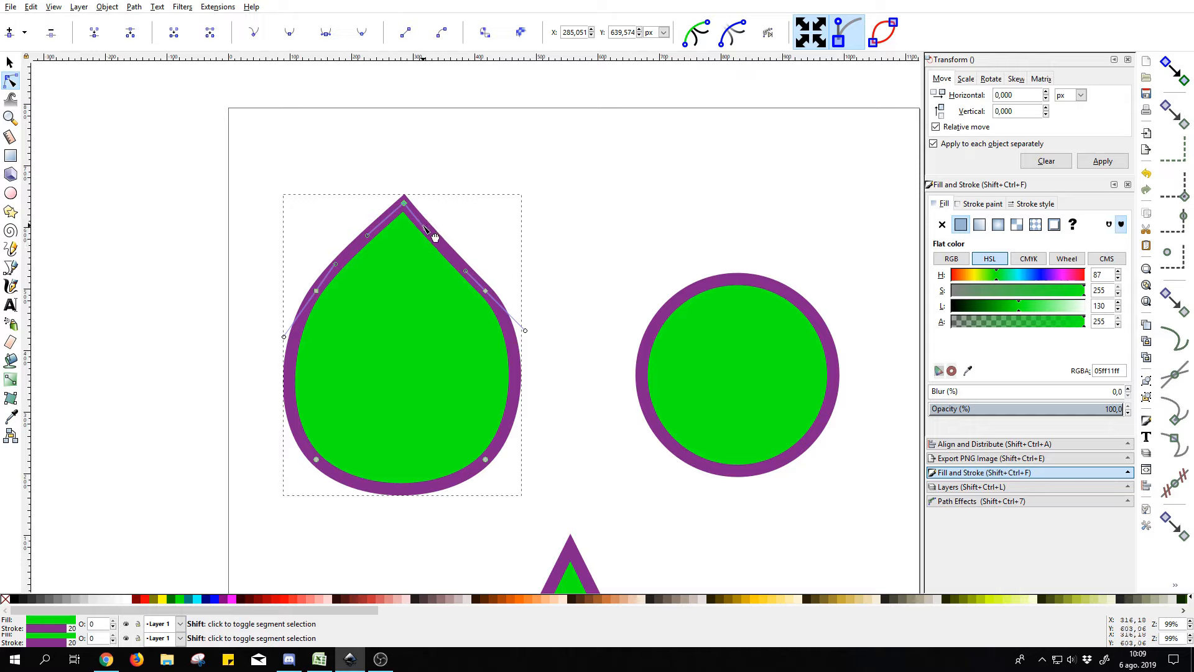
mouse_move(426, 232)
left_mouse_down()
mouse_move(401, 176)
mouse_move(434, 225)
mouse_move(364, 176)
mouse_move(451, 243)
mouse_move(401, 170)
mouse_move(358, 195)
mouse_move(395, 234)
mouse_move(434, 239)
left_mouse_up()
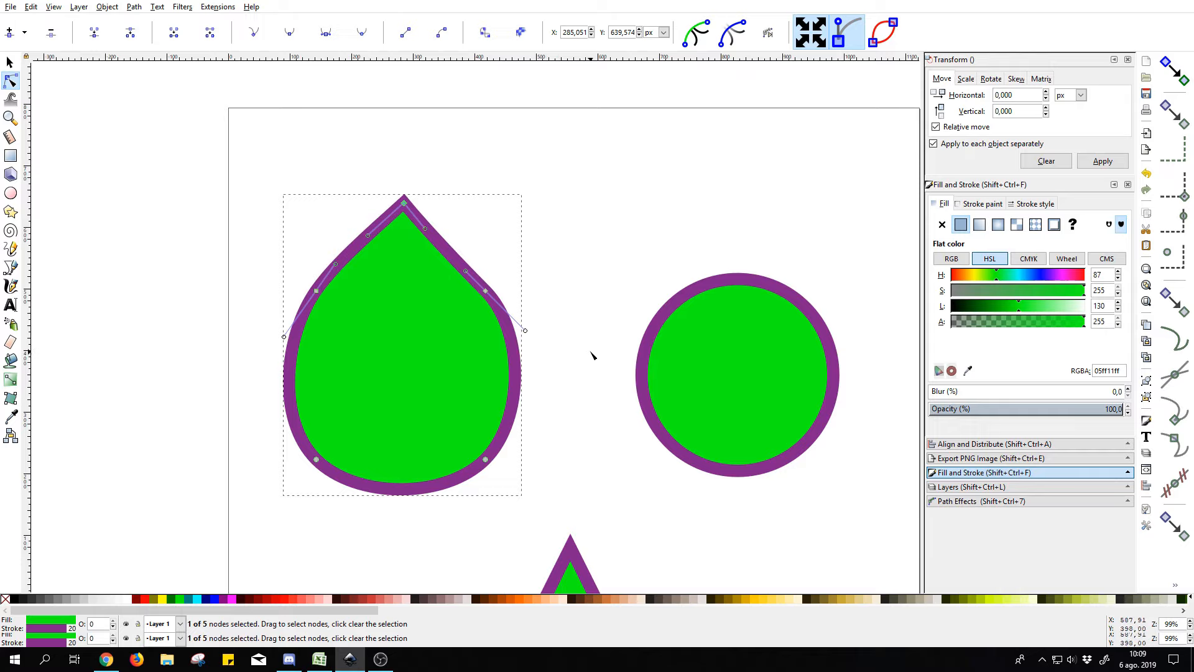
Select the arrow's three bottom nodes, and compare their transform handles with the Selector tool's handles around the whole arrow.
left_click_drag(577, 495, 571, 471)
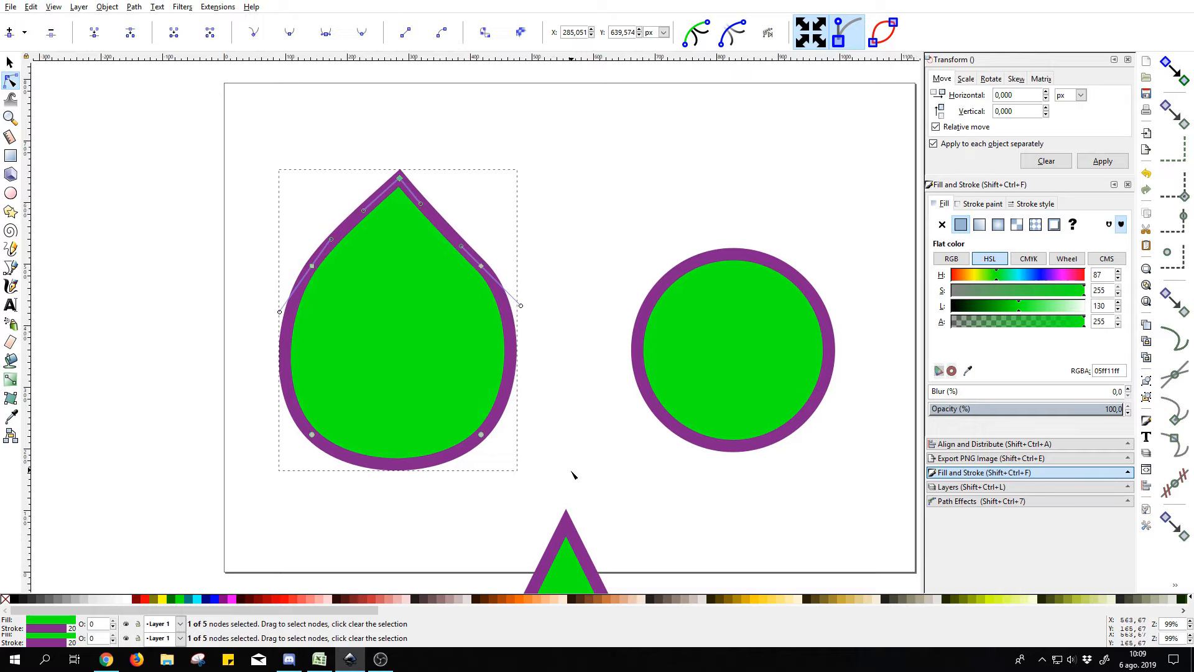
scroll(591, 492, "down", 1)
left_click_drag(643, 544, 558, 337)
left_click_drag(612, 487, 599, 426)
left_click(488, 372)
left_click_drag(613, 543, 635, 514)
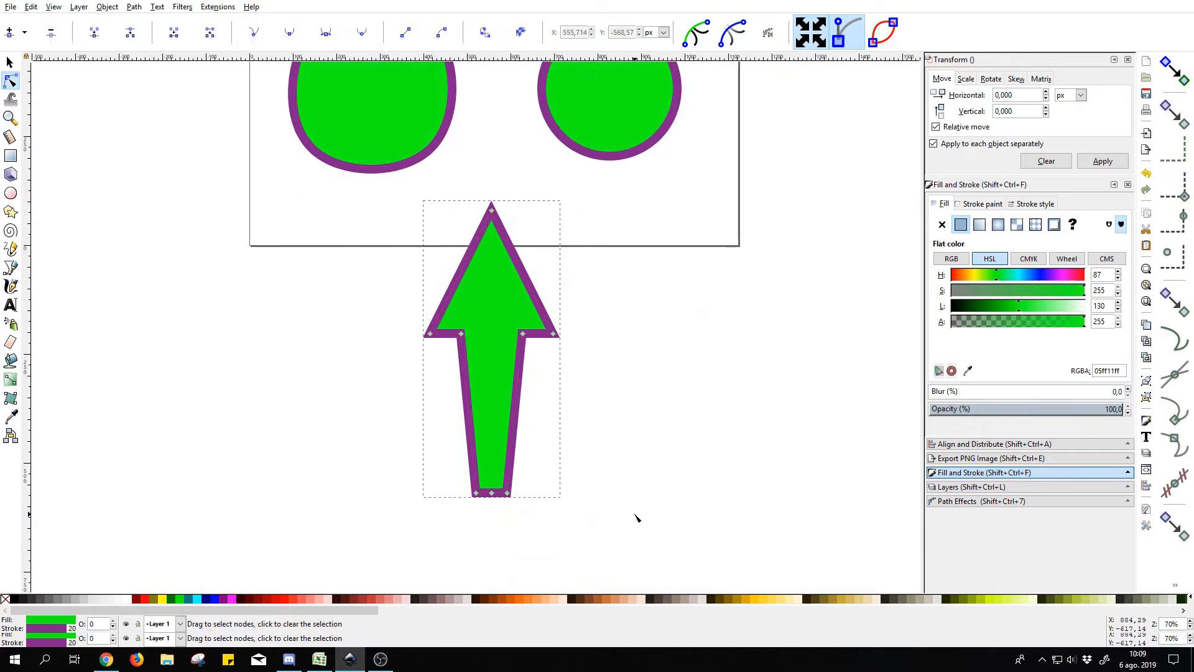
left_click_drag(585, 466, 418, 548)
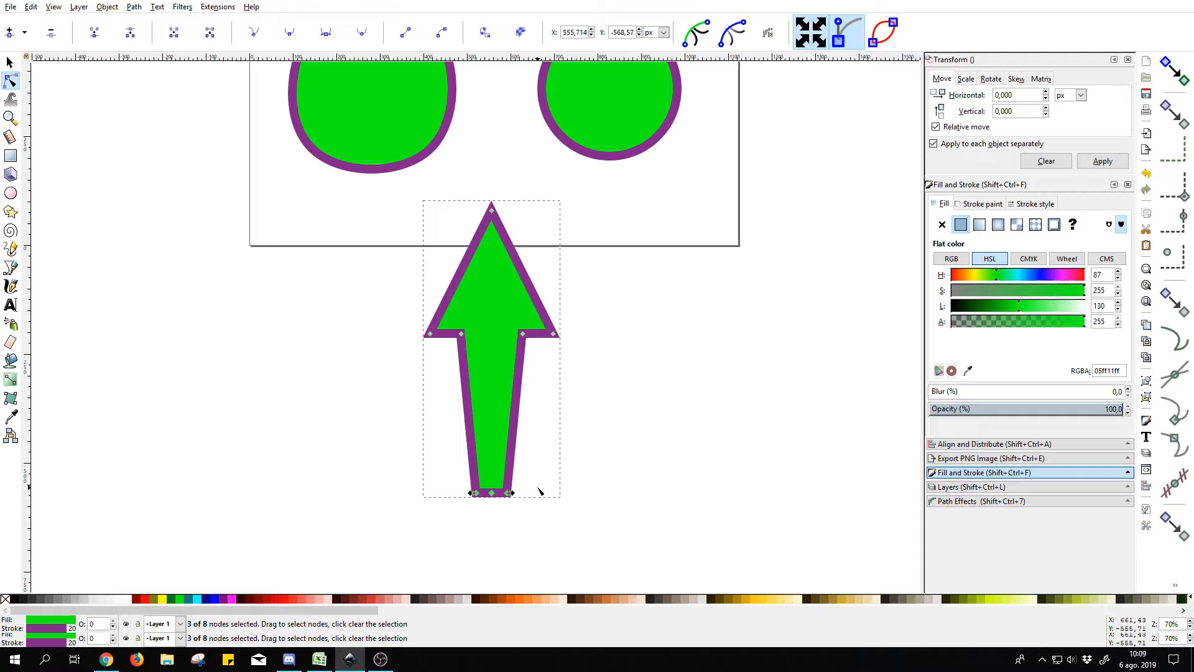
key("s")
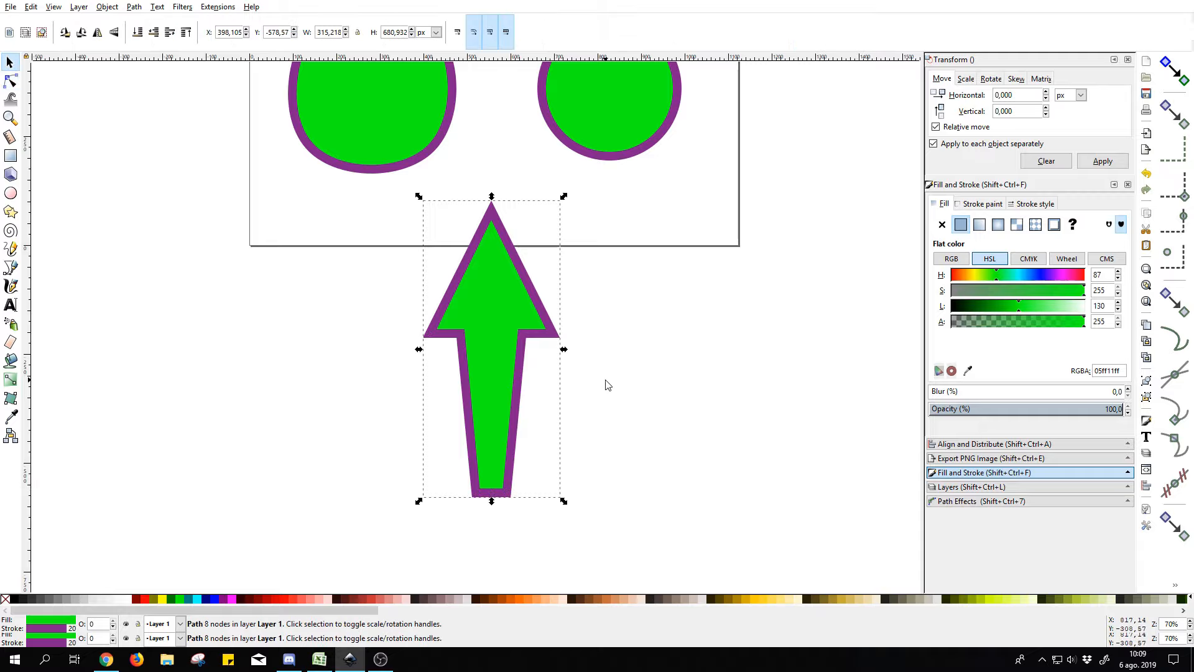
left_click(639, 323)
Select the arrow shaft's three bottom nodes and scale them outward horizontally until the shaft's sides are parallel.
left_click(506, 293)
key("n")
left_click_drag(410, 475, 593, 536)
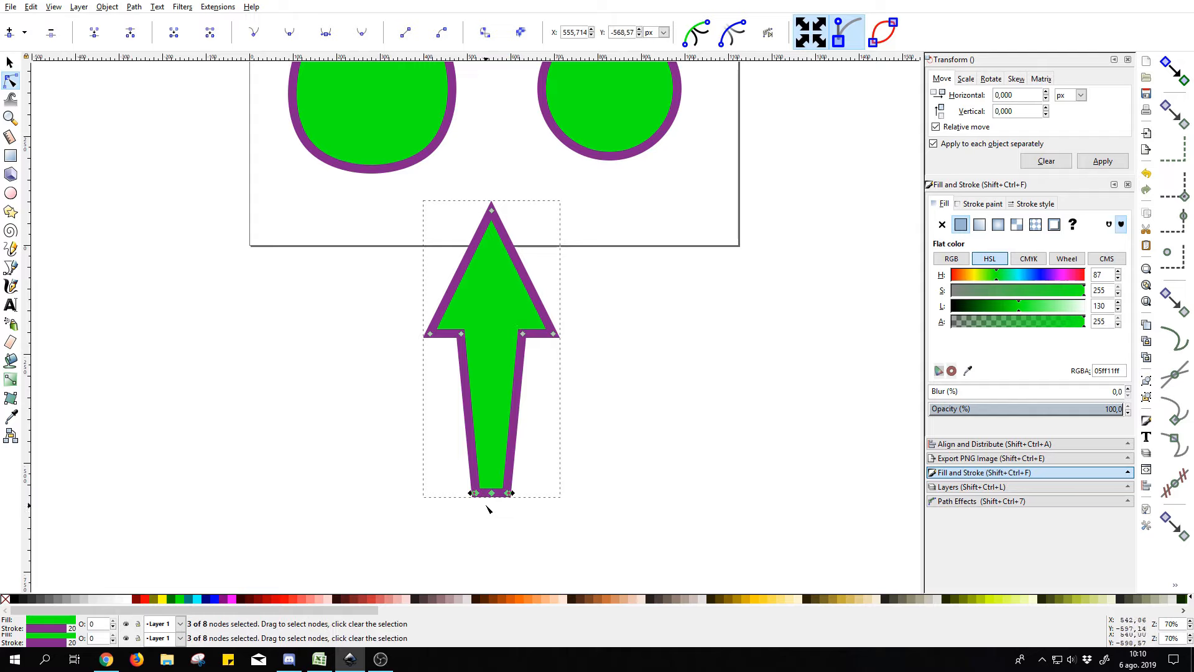
mouse_move(513, 493)
left_mouse_down()
mouse_move(557, 491)
mouse_move(531, 496)
left_mouse_up()
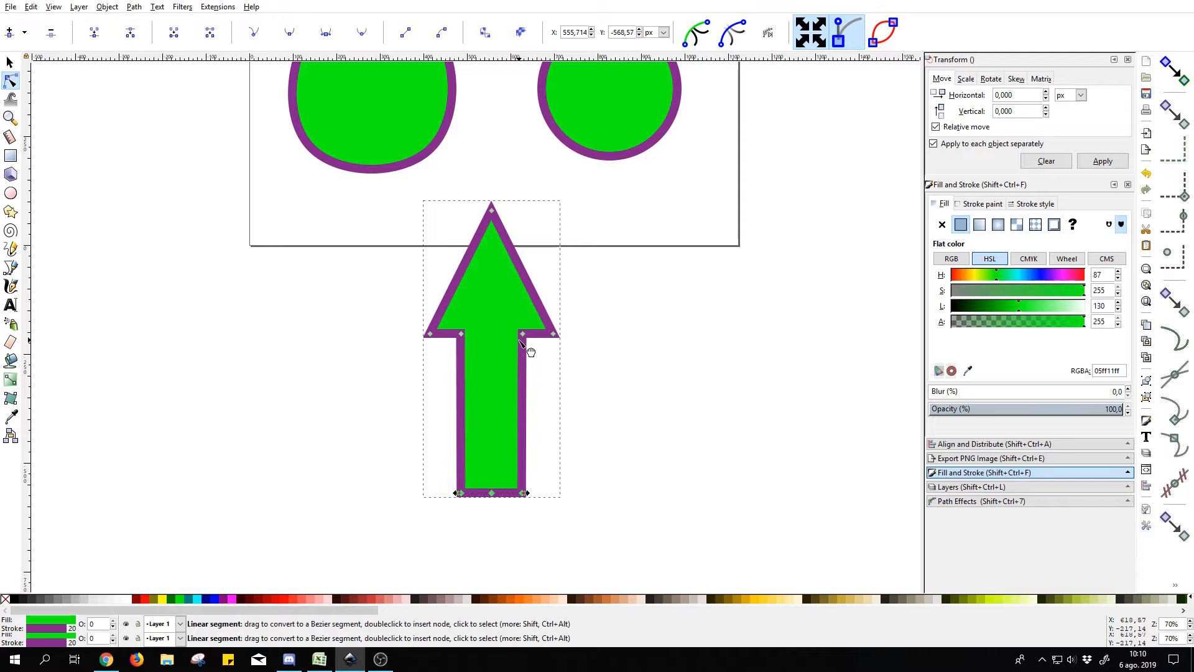
Try scaling the five shaft nodes with the node transform handles, undo the change and clear the node selection.
left_click_drag(430, 541, 535, 324)
left_click_drag(561, 534, 449, 323)
left_click_drag(531, 551, 456, 323)
left_click_drag(527, 497, 547, 458)
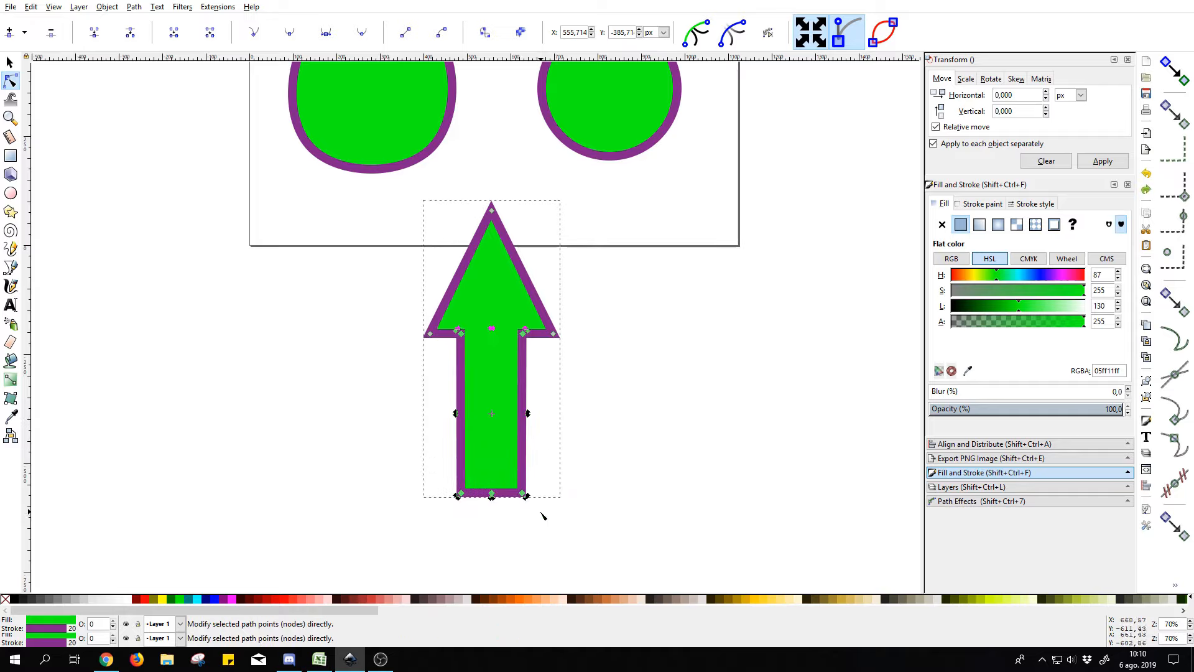
left_click_drag(526, 497, 568, 469)
key("ctrl+z")
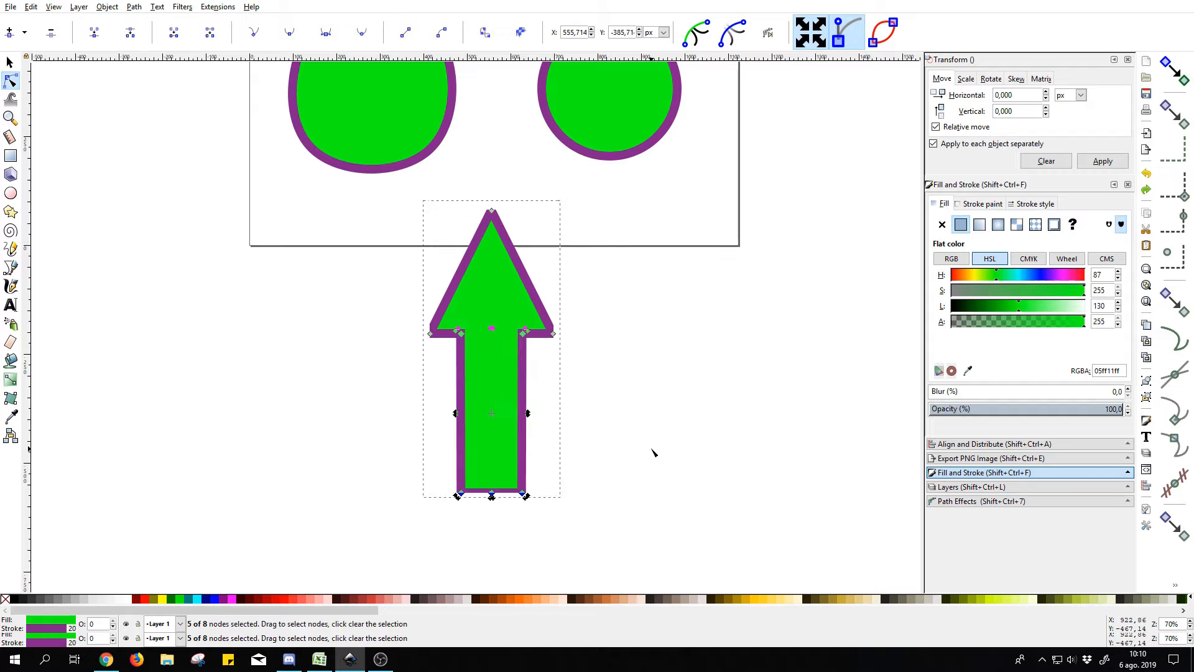
left_click(605, 387)
Rubber-band select the nodes of the shaft's right half and of the whole shaft, and clear the selection.
scroll(543, 366, "up", 1)
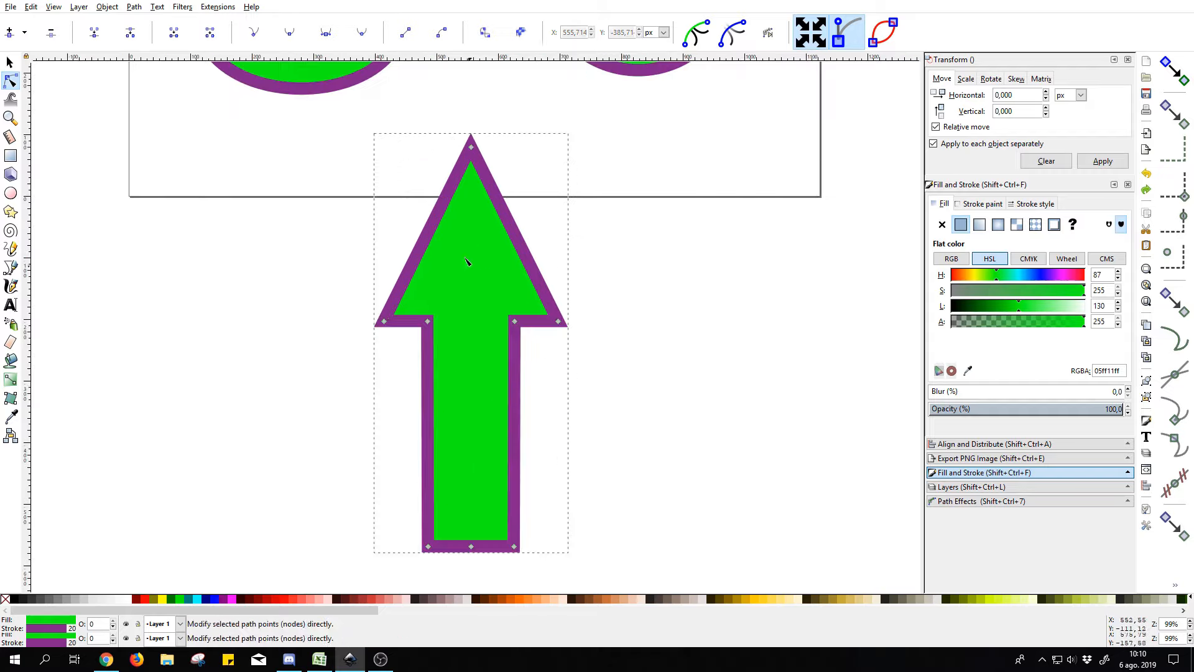
left_click_drag(469, 578, 533, 280)
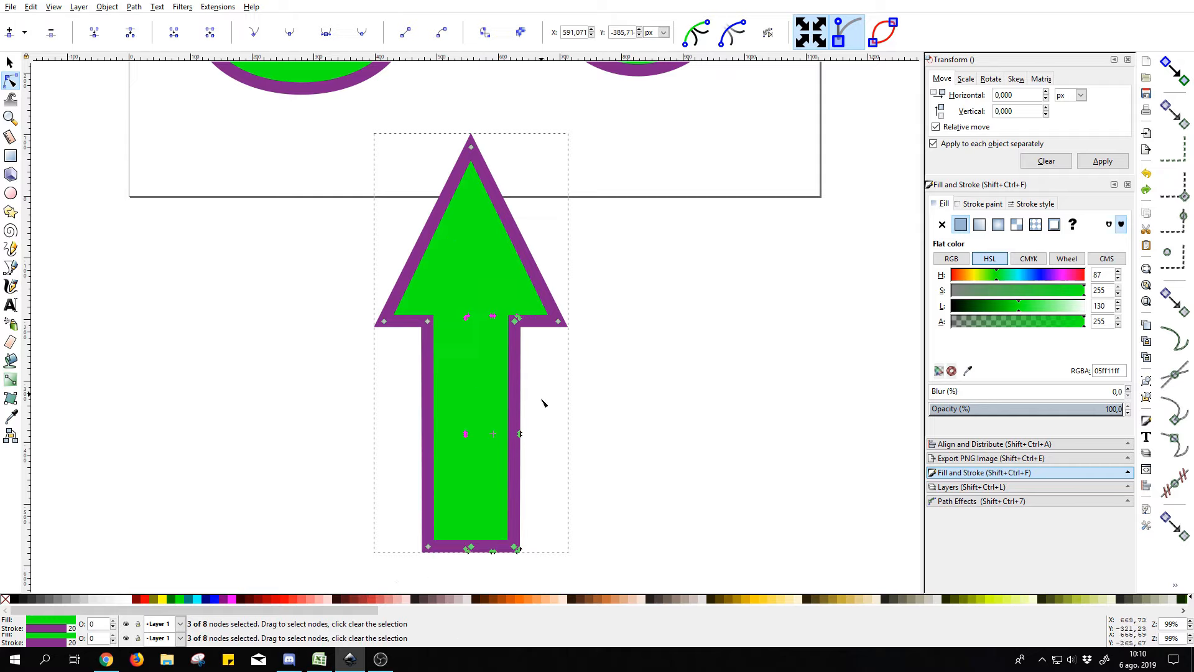
left_click_drag(539, 570, 403, 315)
left_click(633, 481)
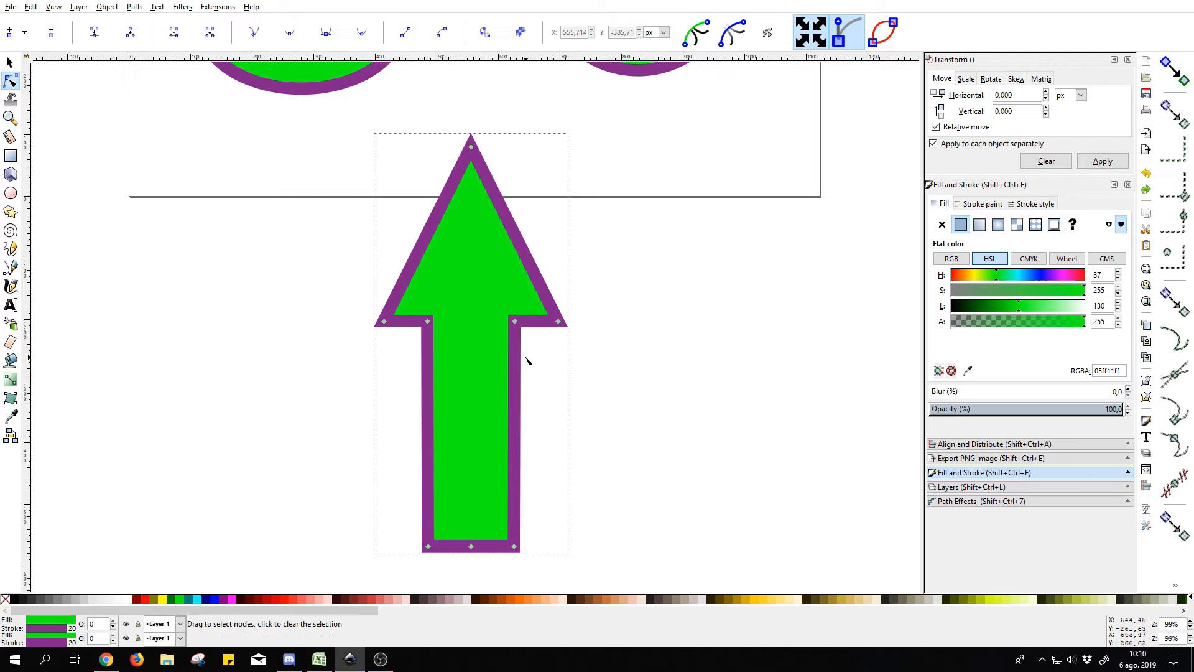
Select five separate nodes of the arrow individually, including its tip, the head's right corner and the shaft's lower-right corner.
left_click(559, 321)
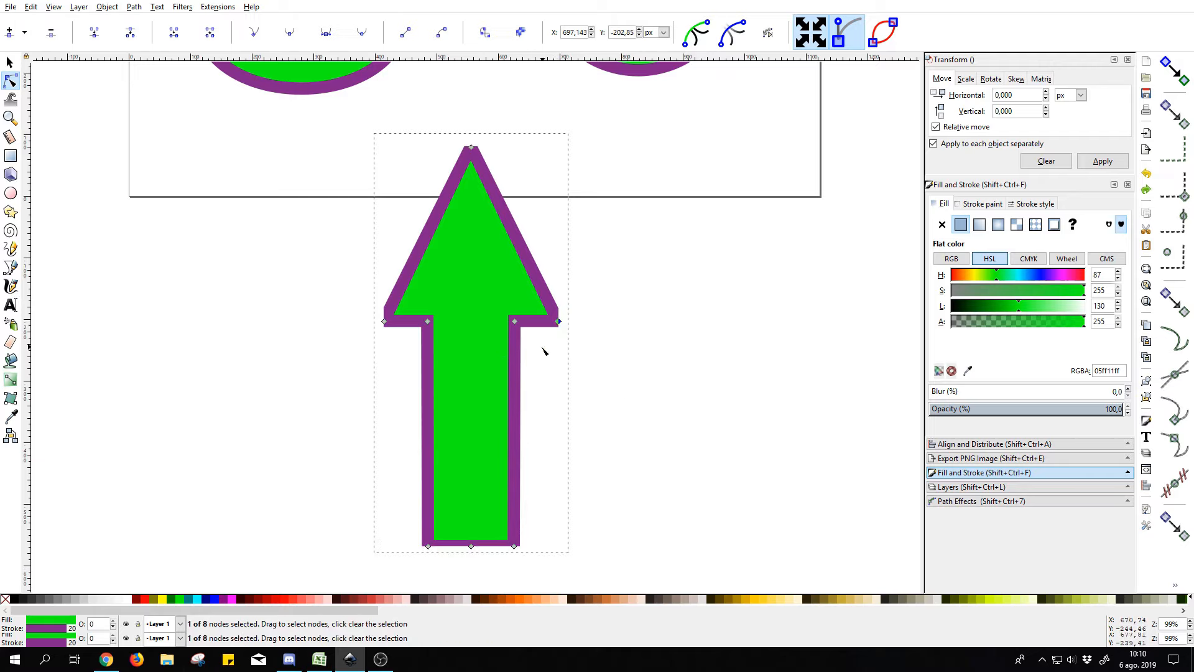
left_click(516, 322, "shift")
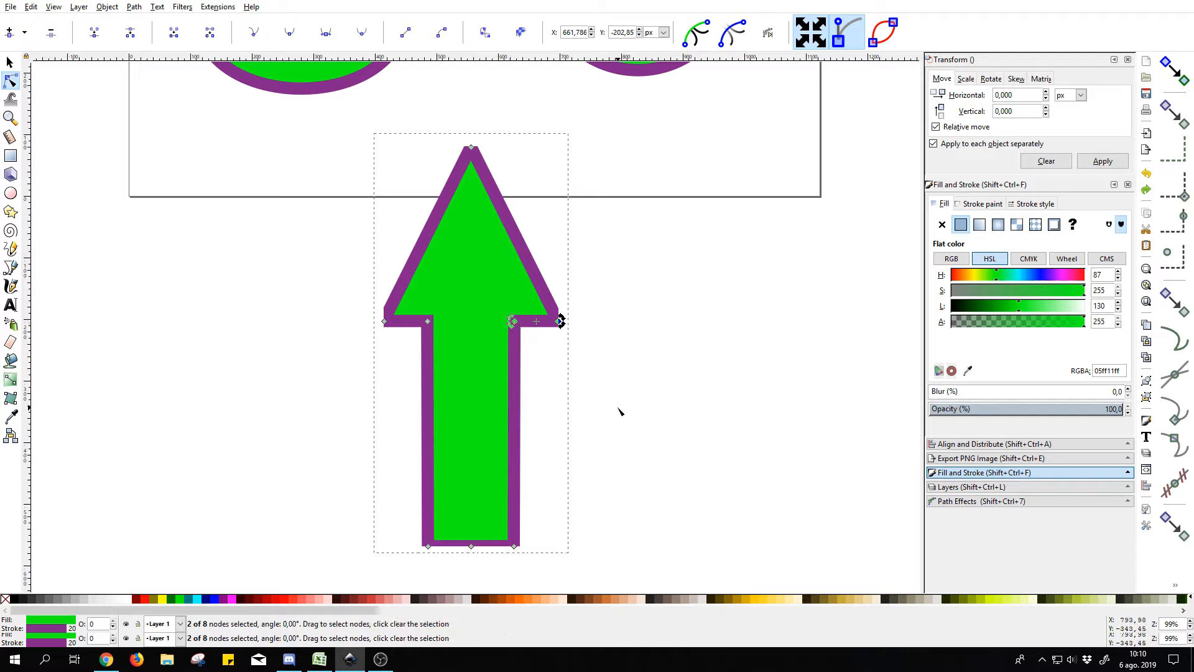
left_click(513, 546, "shift")
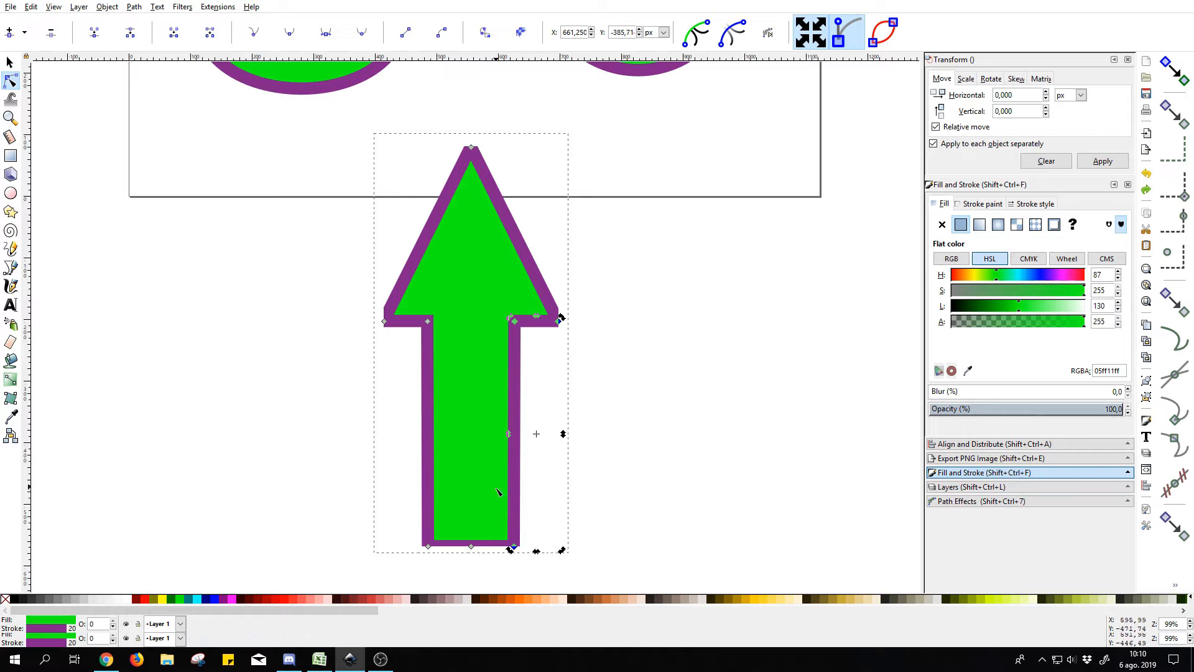
left_click(471, 148, "shift")
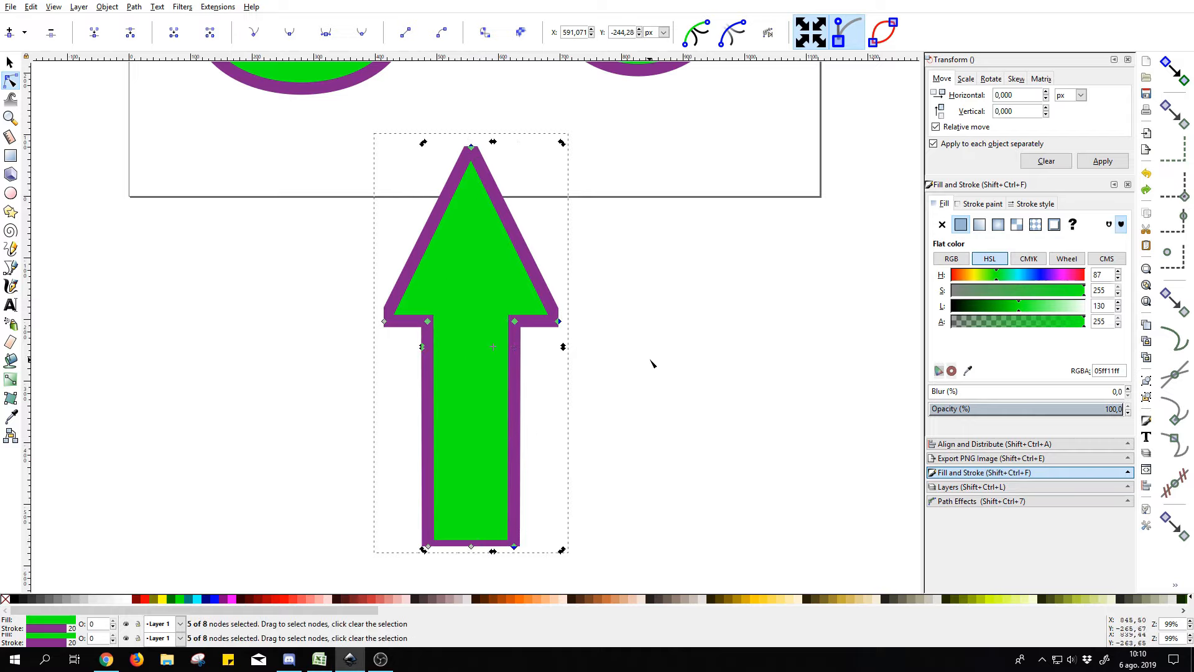
scroll(463, 466, "down", 2)
scroll(491, 444, "up", 2)
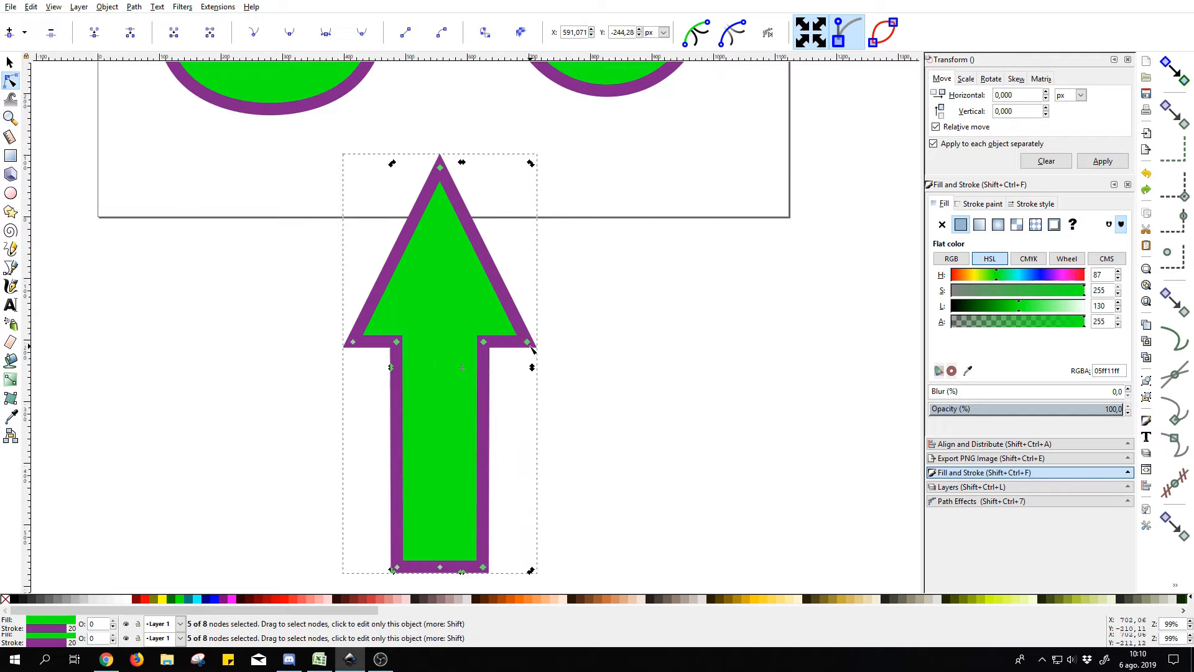
Try moving the selected arrow nodes sideways together from the head's right corner, and undo the moves.
left_click_drag(532, 345, 447, 342)
key("ctrl+z")
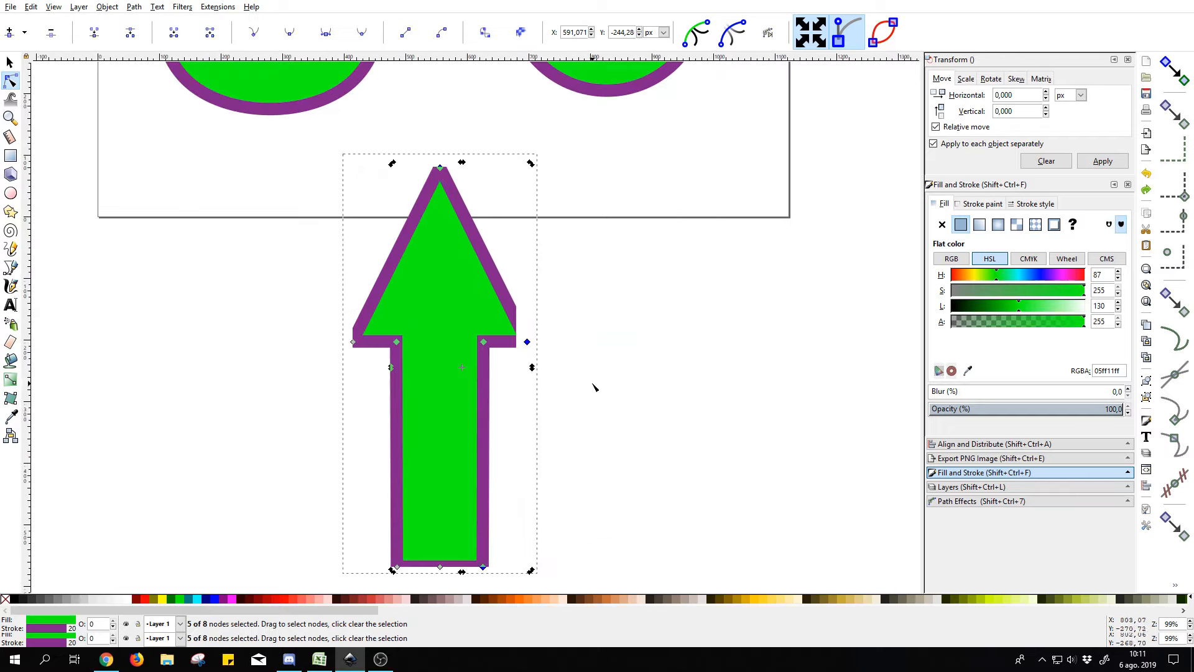
left_click_drag(527, 342, 652, 342)
key("ctrl+z")
key("ctrl+z")
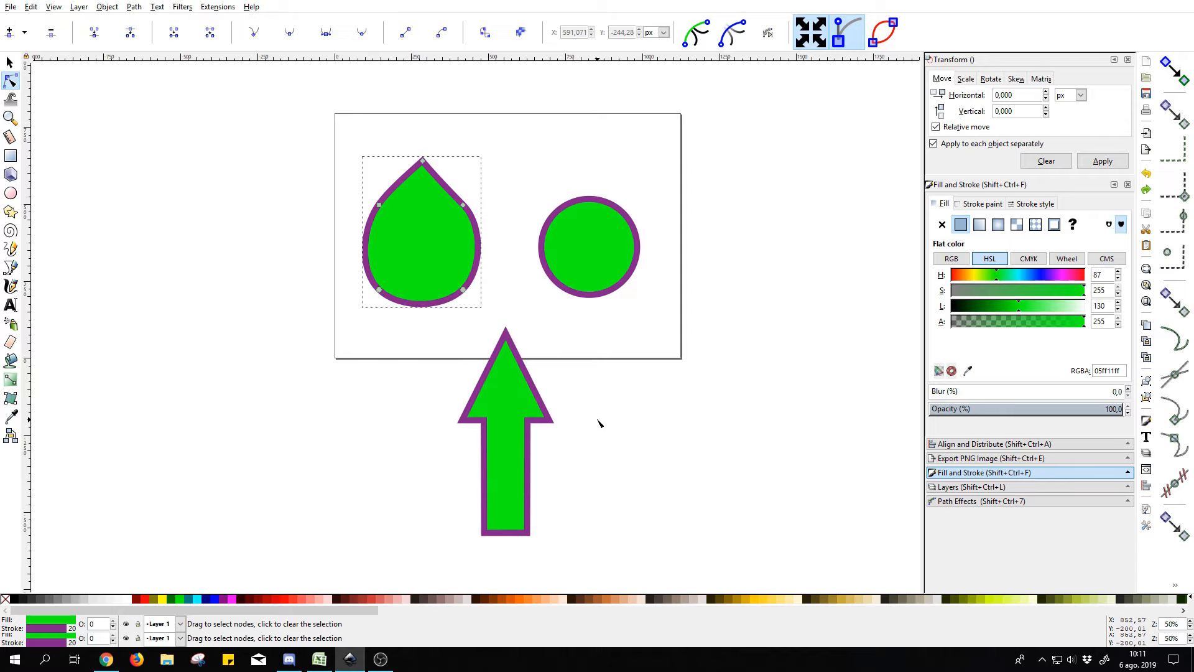
Insert a midpoint node in both sides of the arrow's shaft and another in each lower half, and clear the selection.
scroll(560, 531, "up", 1)
left_click(507, 538)
left_click_drag(438, 559, 468, 352)
left_click_drag(534, 567, 531, 359)
key("Insert")
left_click_drag(427, 488, 535, 576)
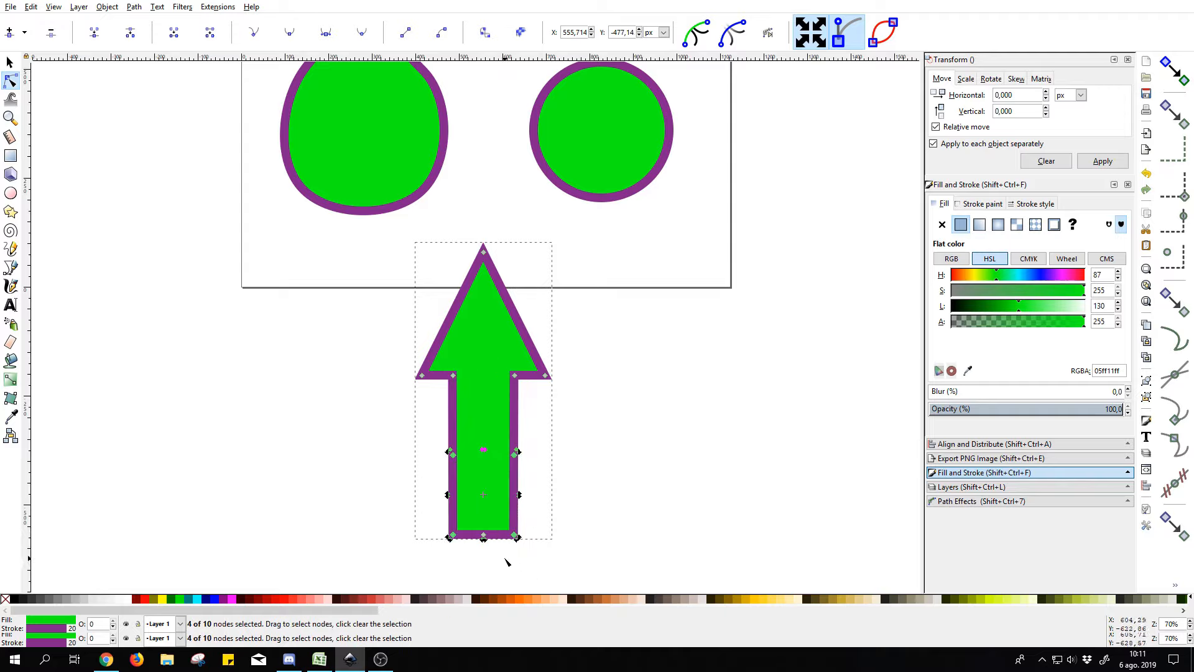
left_click(542, 499)
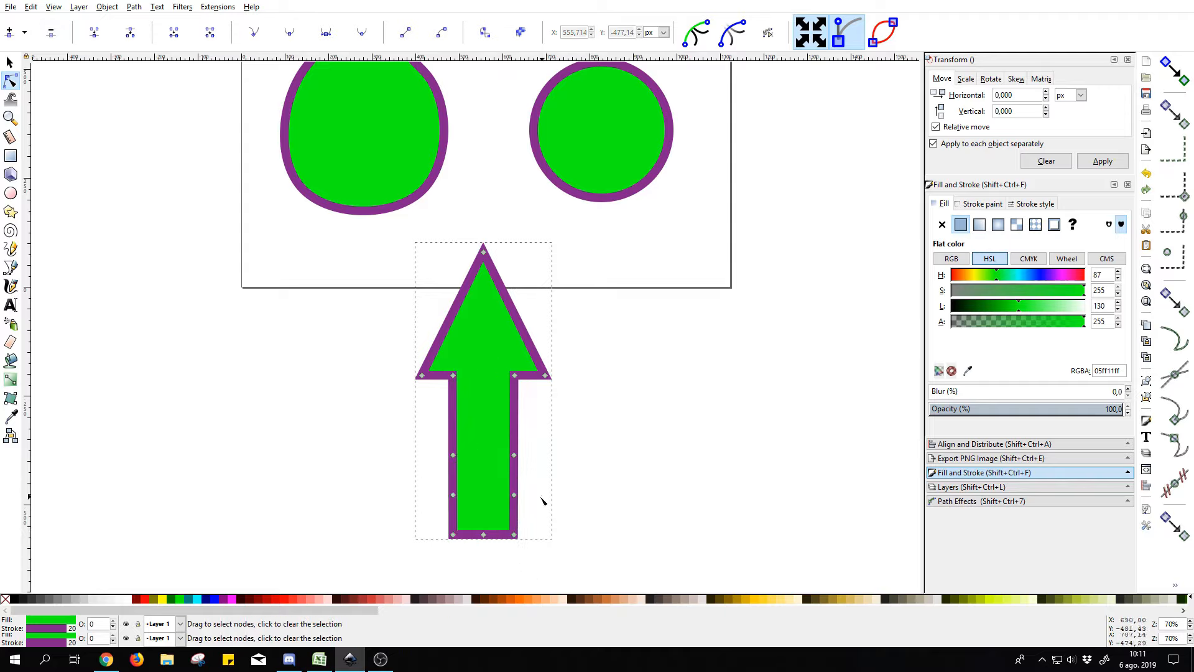
Select the two lower inserted side nodes of the shaft and spread them outward horizontally into a pointed bulge.
scroll(436, 495, "up", 1)
left_click_drag(432, 485, 578, 500)
left_click_drag(568, 546, 543, 573)
Select both slanted segments between the bulge's side points and the shaft's bottom corners, and insert a node in each.
left_click_drag(610, 479, 541, 575)
left_click_drag(405, 487, 463, 591)
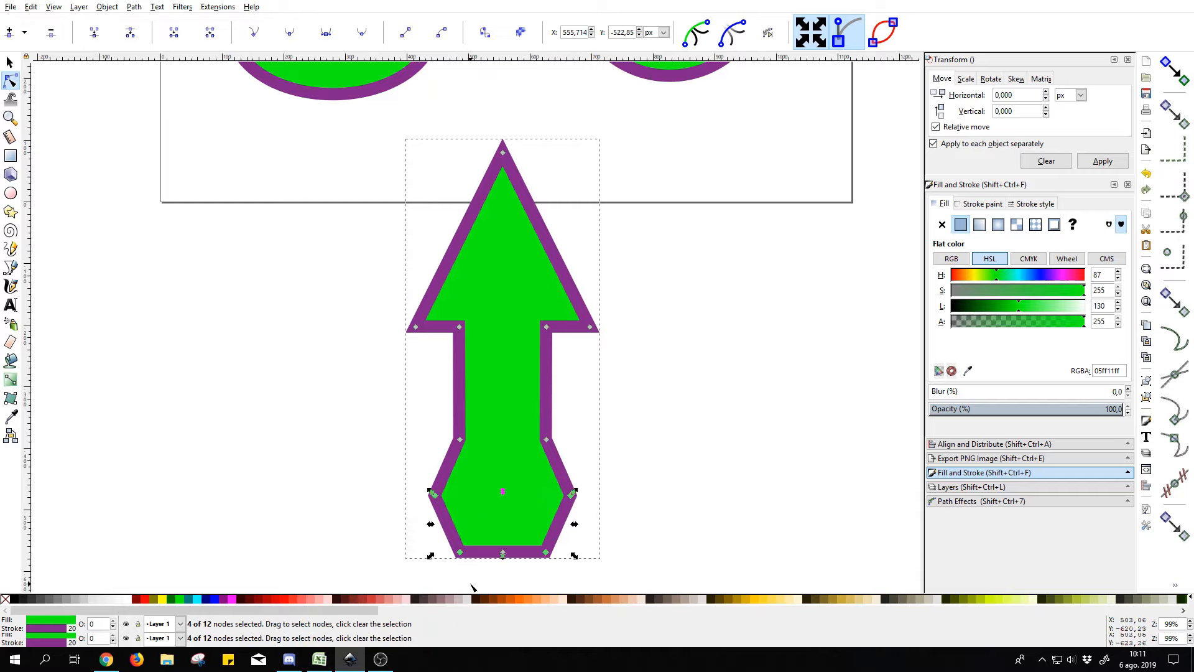
left_click(10, 32)
Move the two new nodes inward and level with the bulge's side points to form a second arrowhead, and deselect the arrow.
left_click_drag(409, 539, 548, 497)
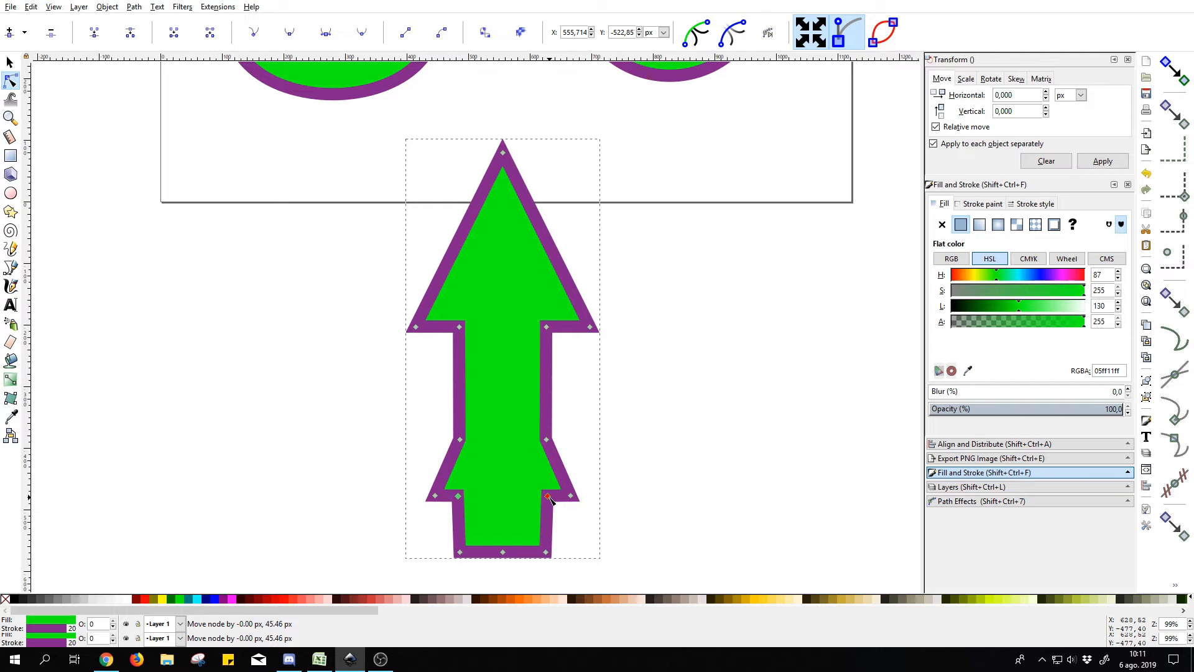
left_click(634, 543)
left_click(635, 543)
scroll(634, 541, "down", 2)
left_click_drag(696, 520, 629, 507)
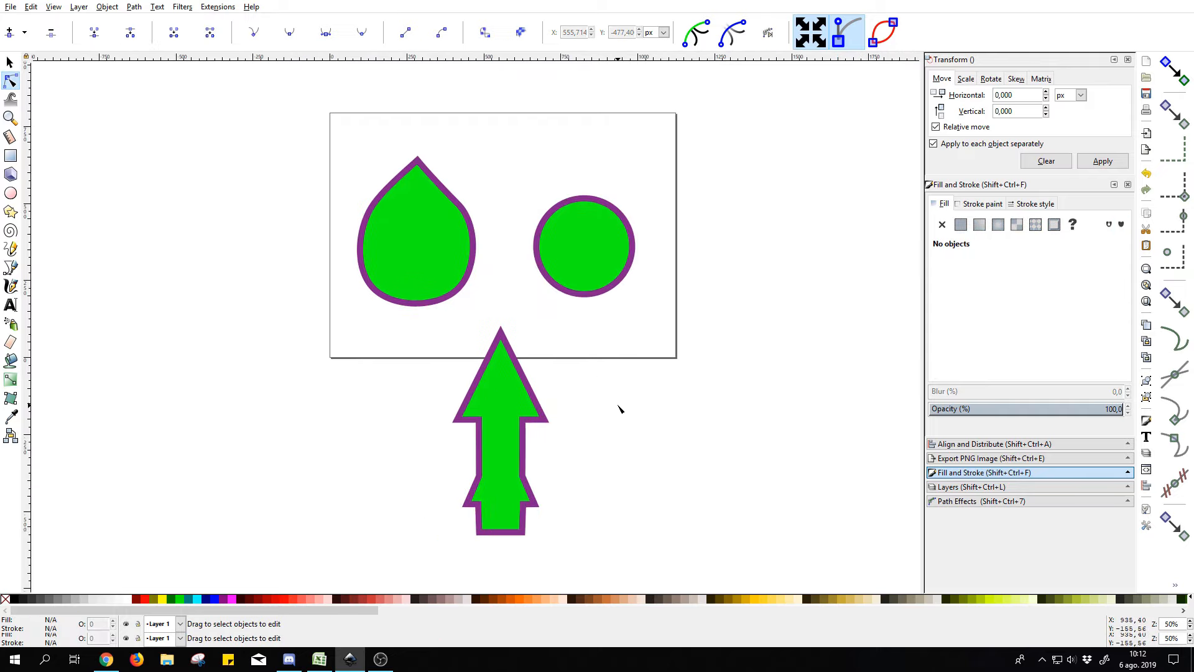